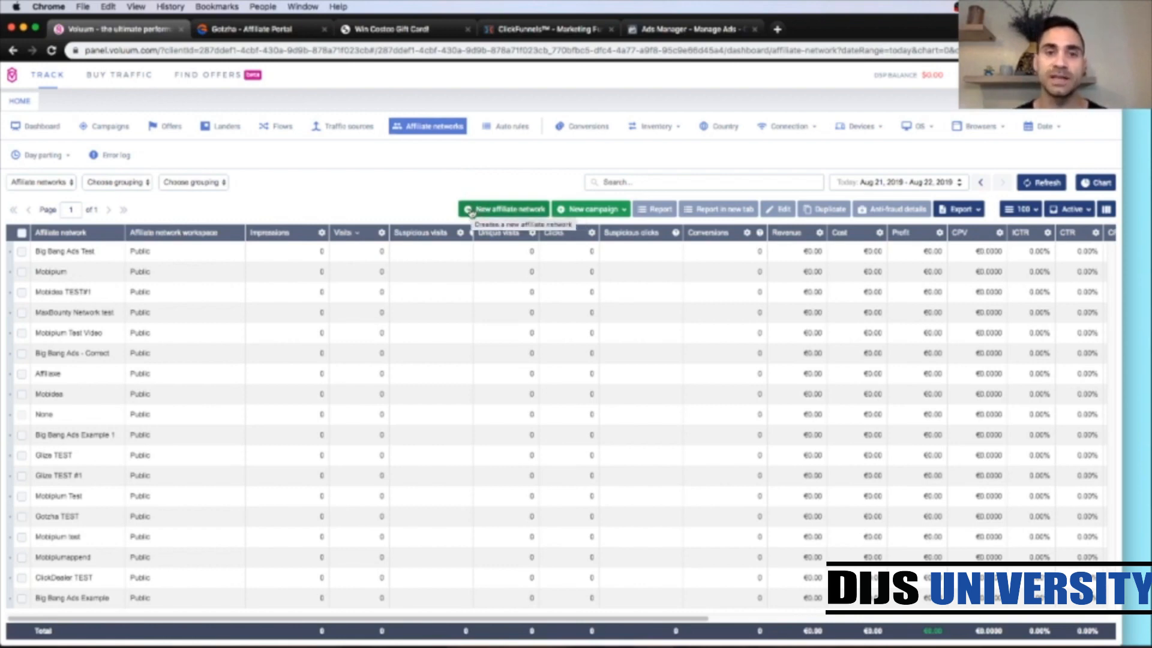
Step: Create a new affiliate network from the Gotzha trusted network template
{"action": "left_click", "coordinate": [472, 211]}
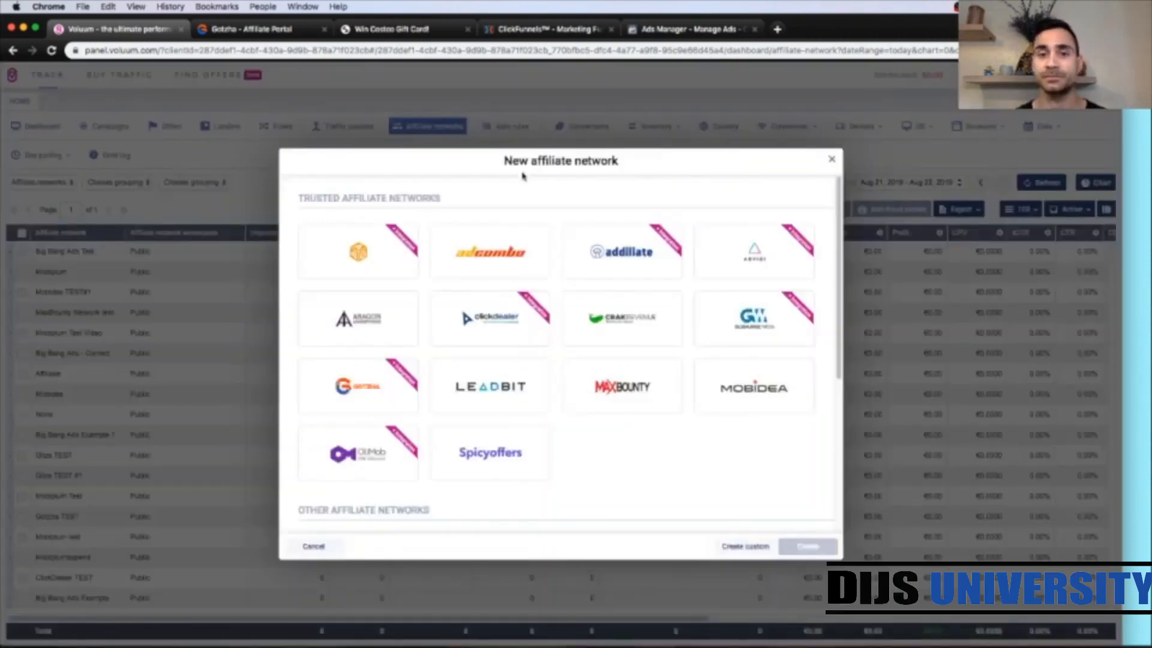
{"action": "mouse_move", "coordinate": [502, 268]}
{"action": "scroll", "coordinate": [628, 455], "scroll_direction": "down", "scroll_amount": 1}
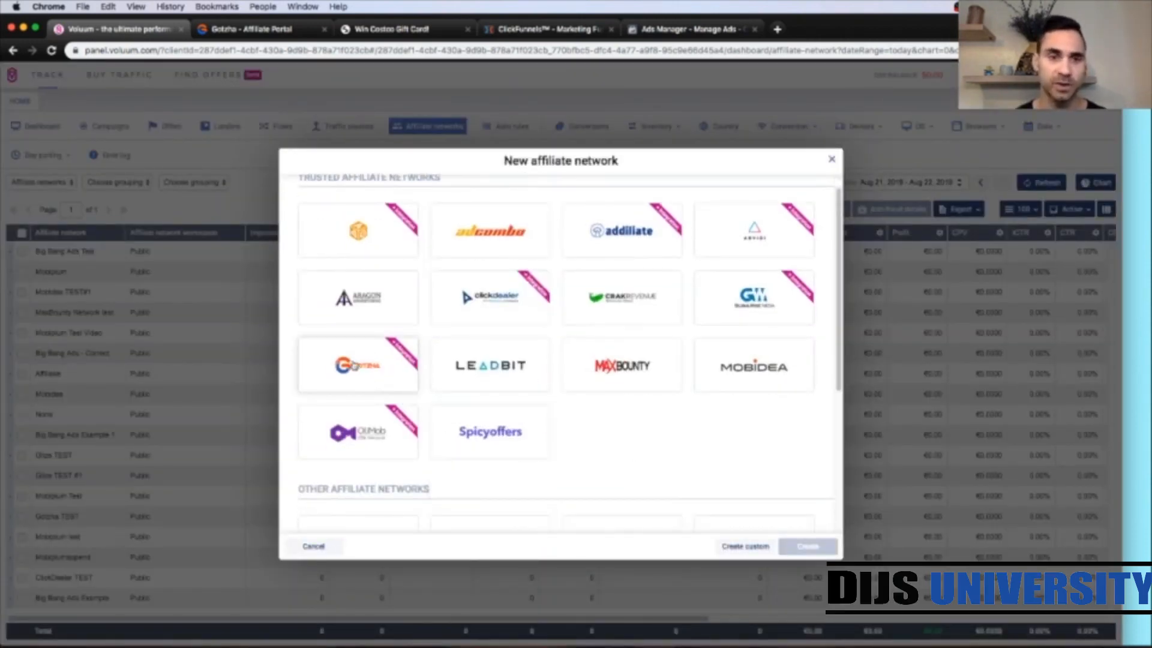
{"action": "left_click", "coordinate": [364, 369]}
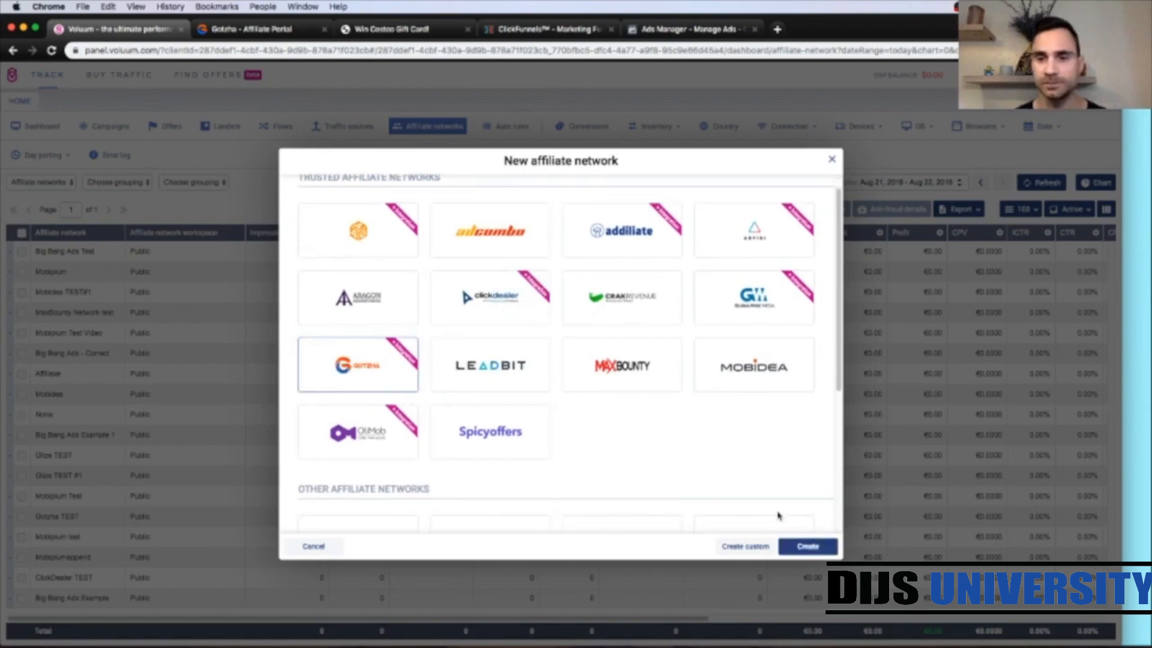
{"action": "left_click", "coordinate": [806, 547]}
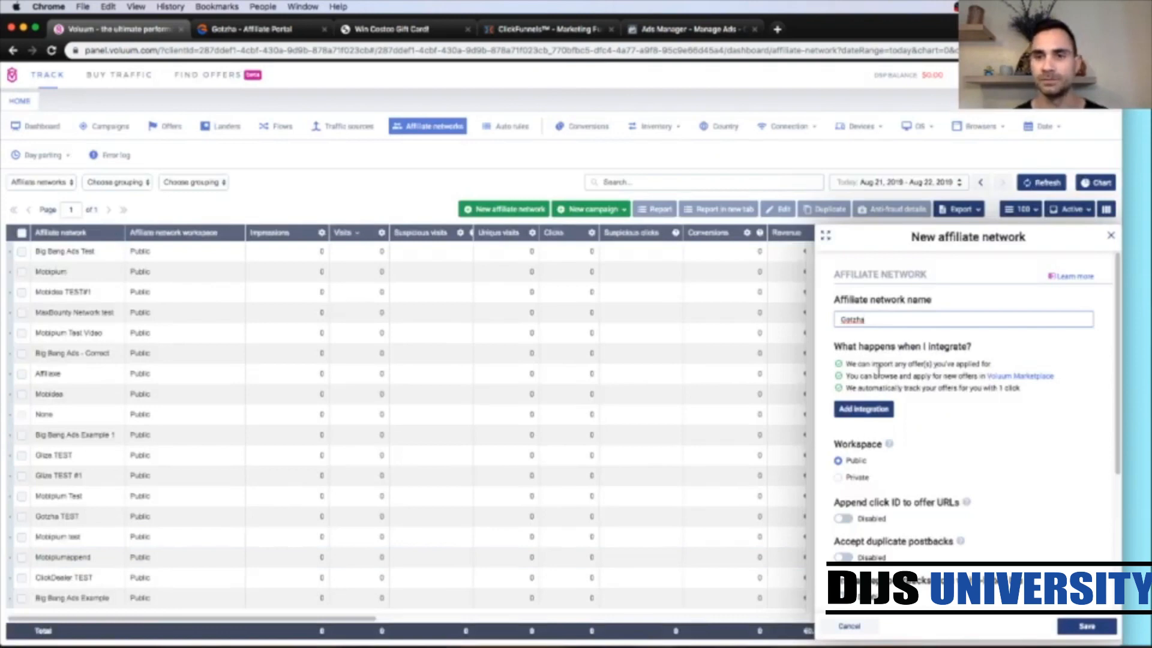
Step: Name the affiliate network Gotzha TEST #1 and save it
{"action": "left_click", "coordinate": [880, 316]}
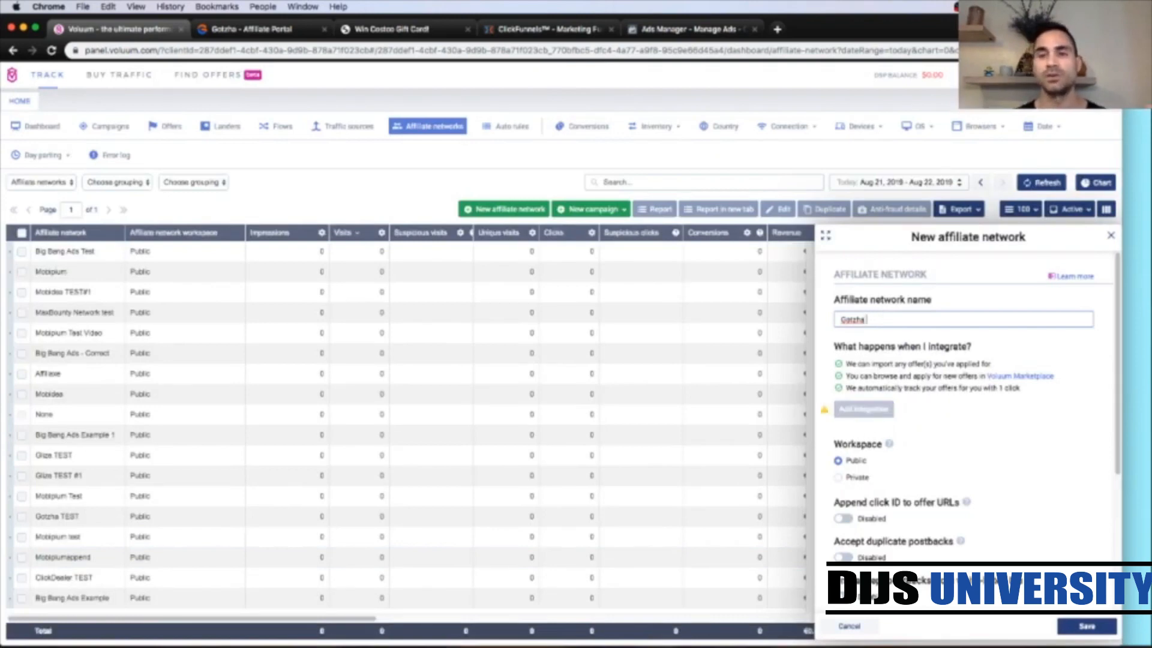
{"action": "type", "text": "TEST"}
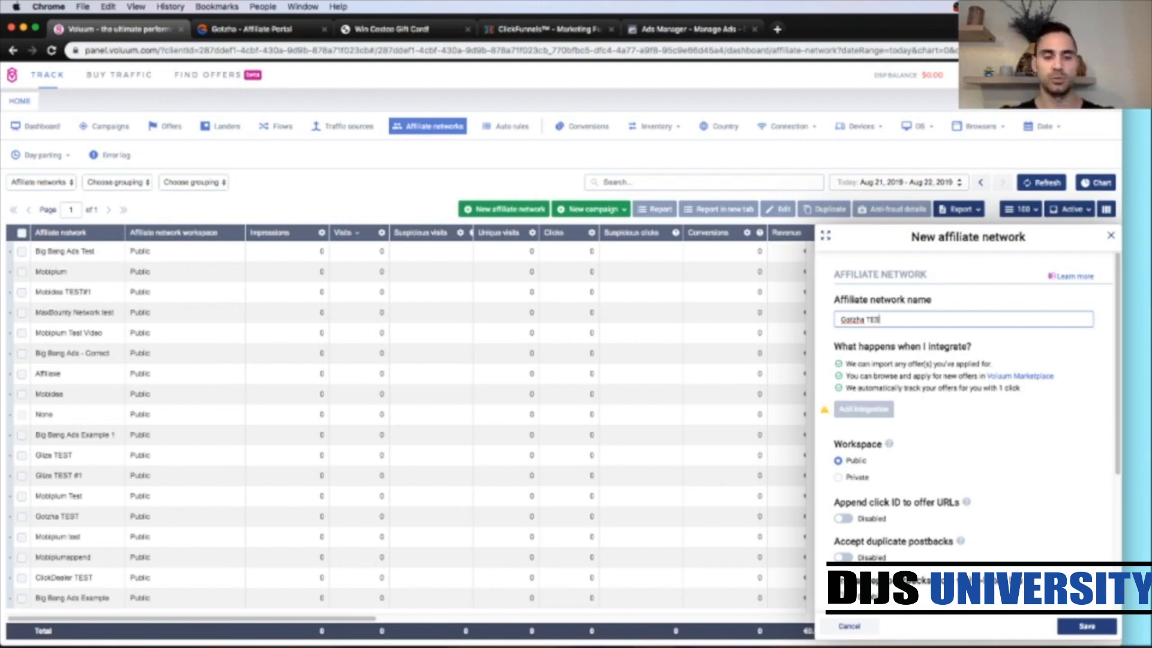
{"action": "type", "text": " #1"}
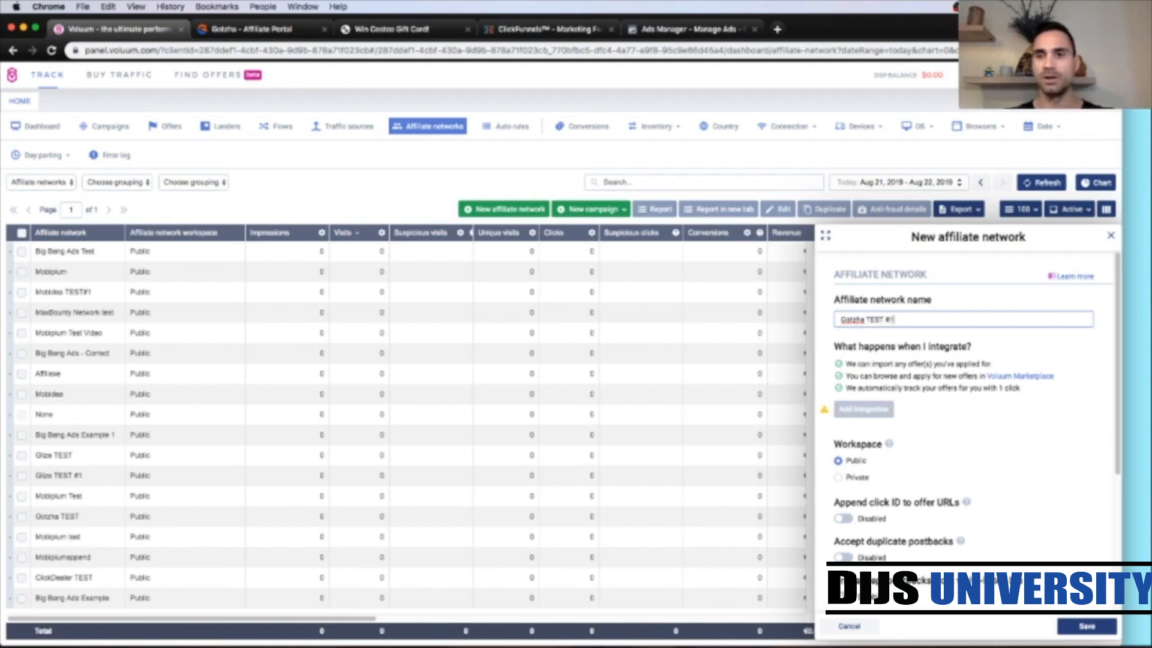
{"action": "left_click", "coordinate": [1085, 298]}
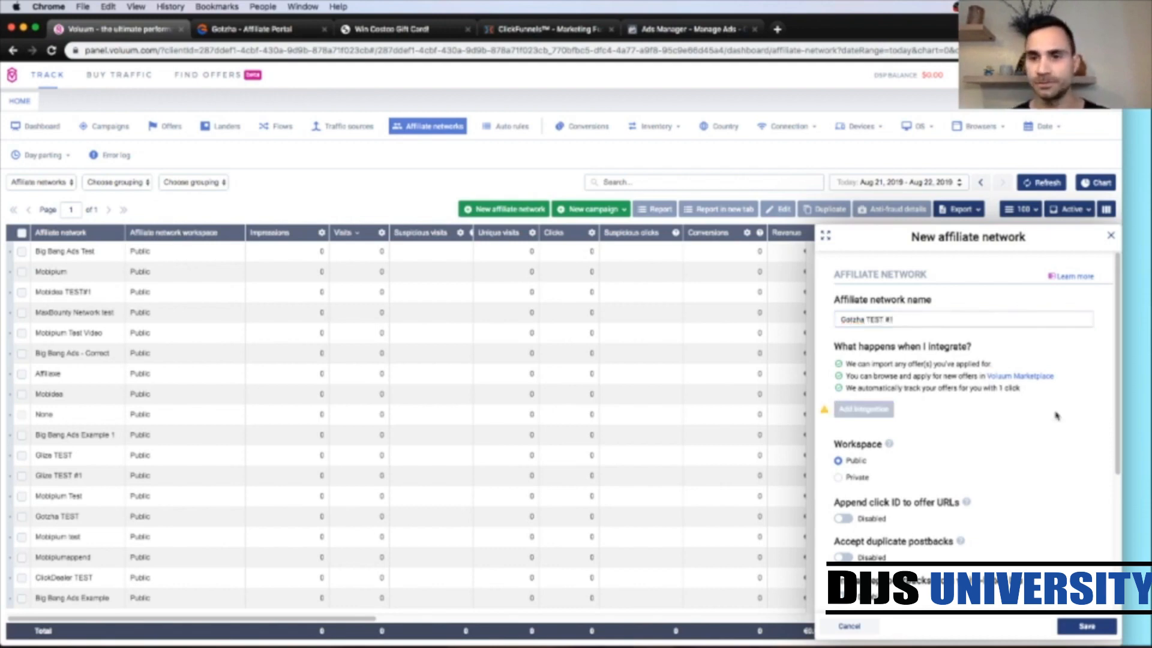
{"action": "scroll", "coordinate": [1067, 466], "scroll_direction": "down", "scroll_amount": 4}
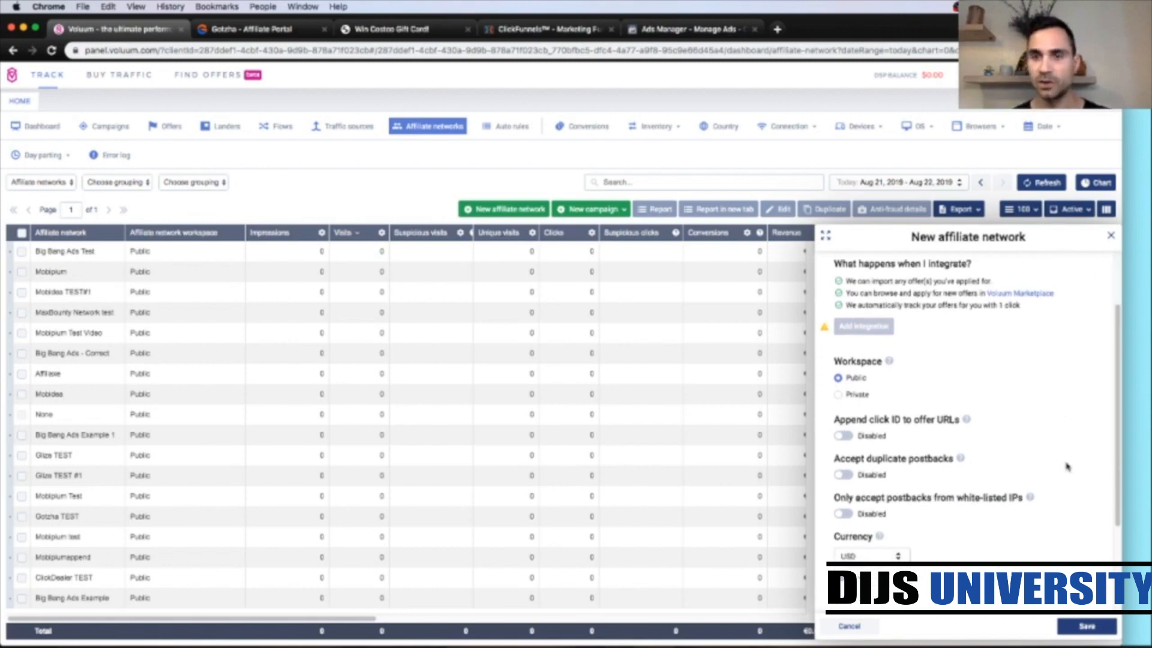
{"action": "scroll", "coordinate": [1067, 466], "scroll_direction": "down", "scroll_amount": 3}
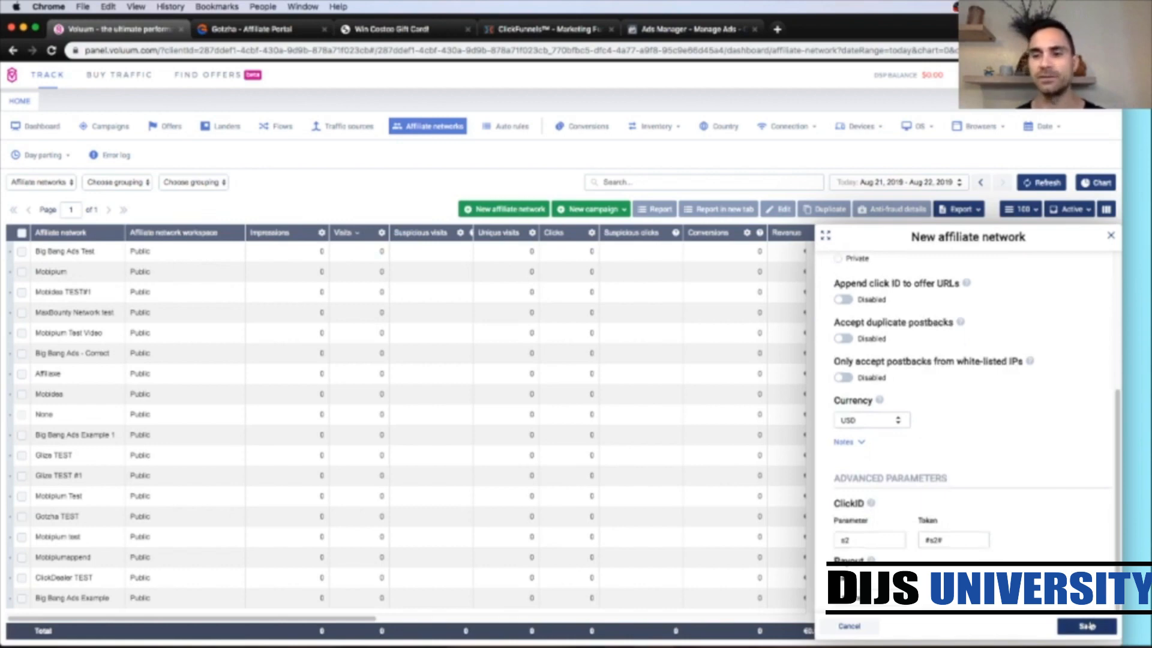
{"action": "left_click", "coordinate": [1088, 626]}
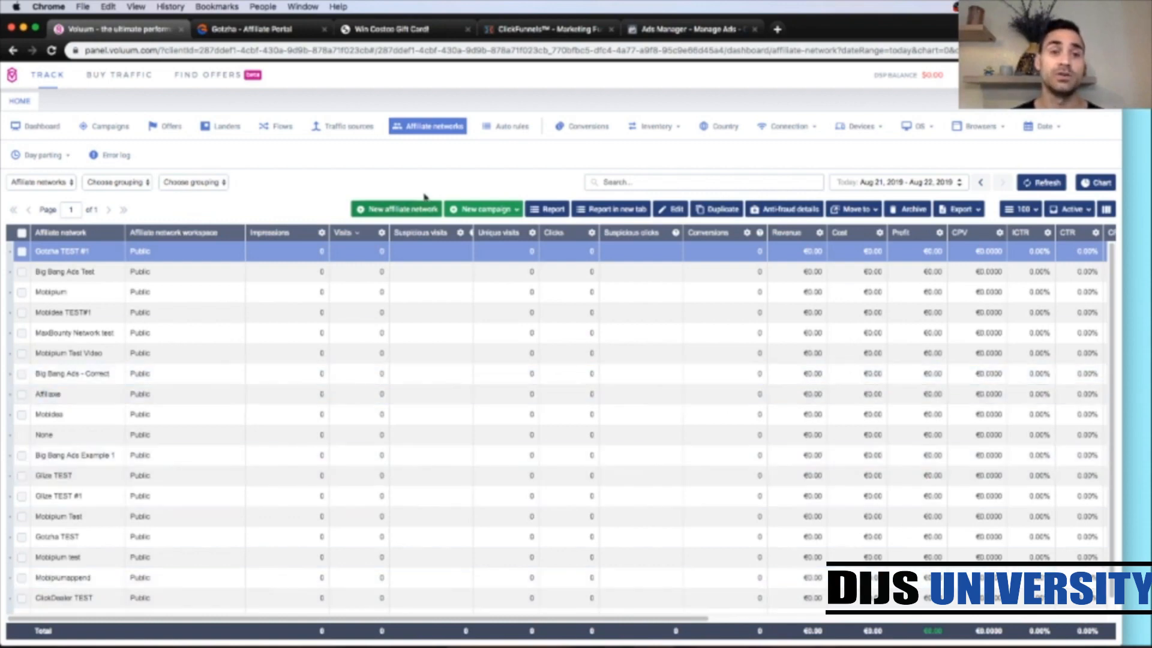
Step: Start a new traffic source from the Facebook template
{"action": "left_click", "coordinate": [343, 132]}
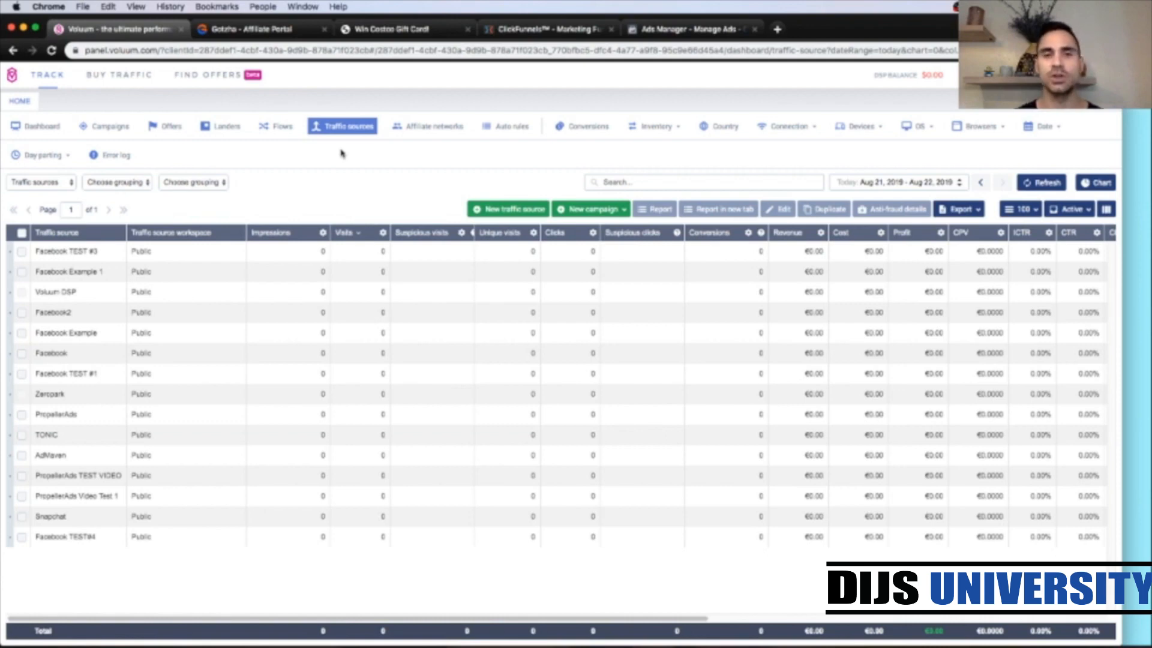
{"action": "left_click", "coordinate": [478, 215]}
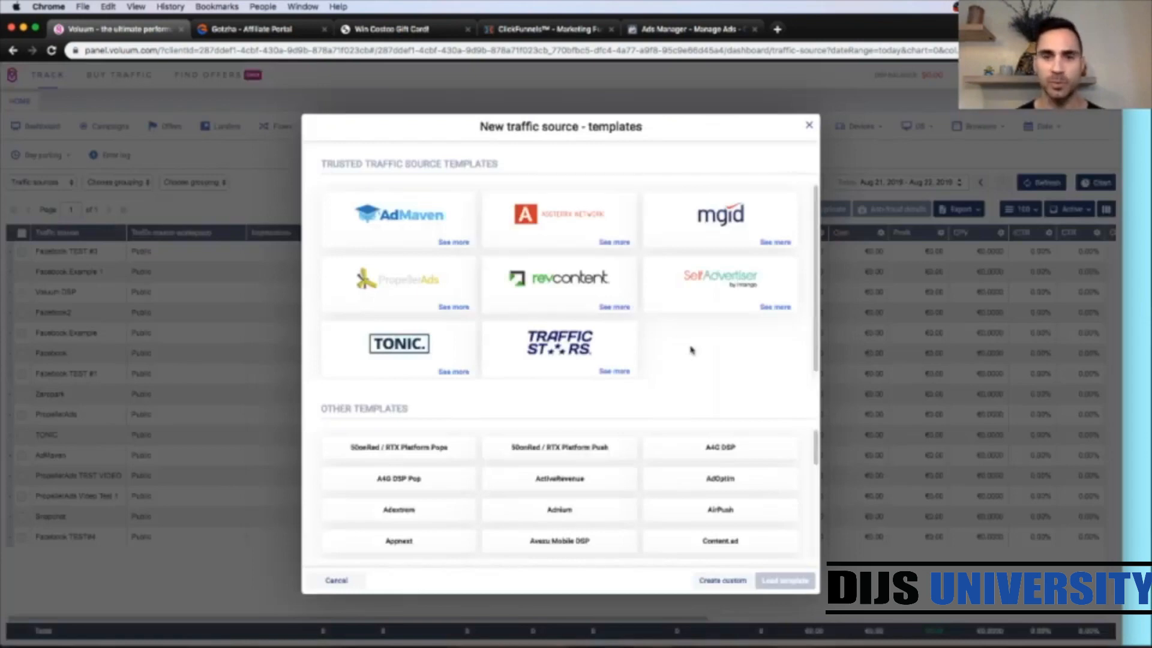
{"action": "scroll", "coordinate": [690, 348], "scroll_direction": "down", "scroll_amount": 1}
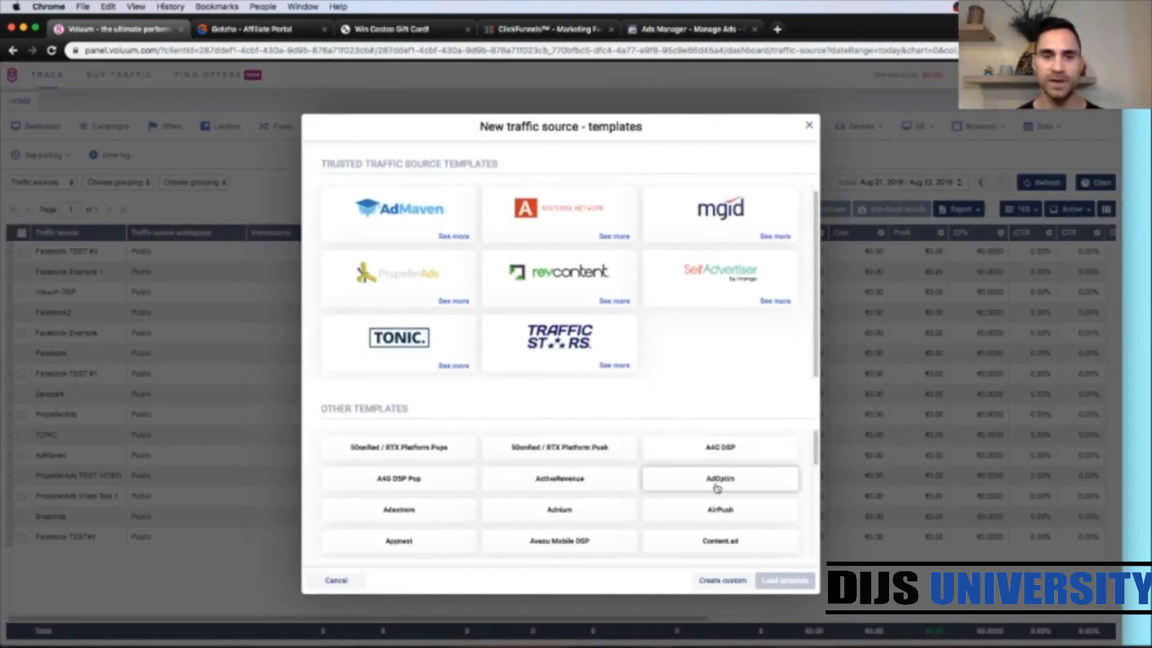
{"action": "scroll", "coordinate": [678, 489], "scroll_direction": "down", "scroll_amount": 2}
{"action": "scroll", "coordinate": [714, 492], "scroll_direction": "down", "scroll_amount": 3}
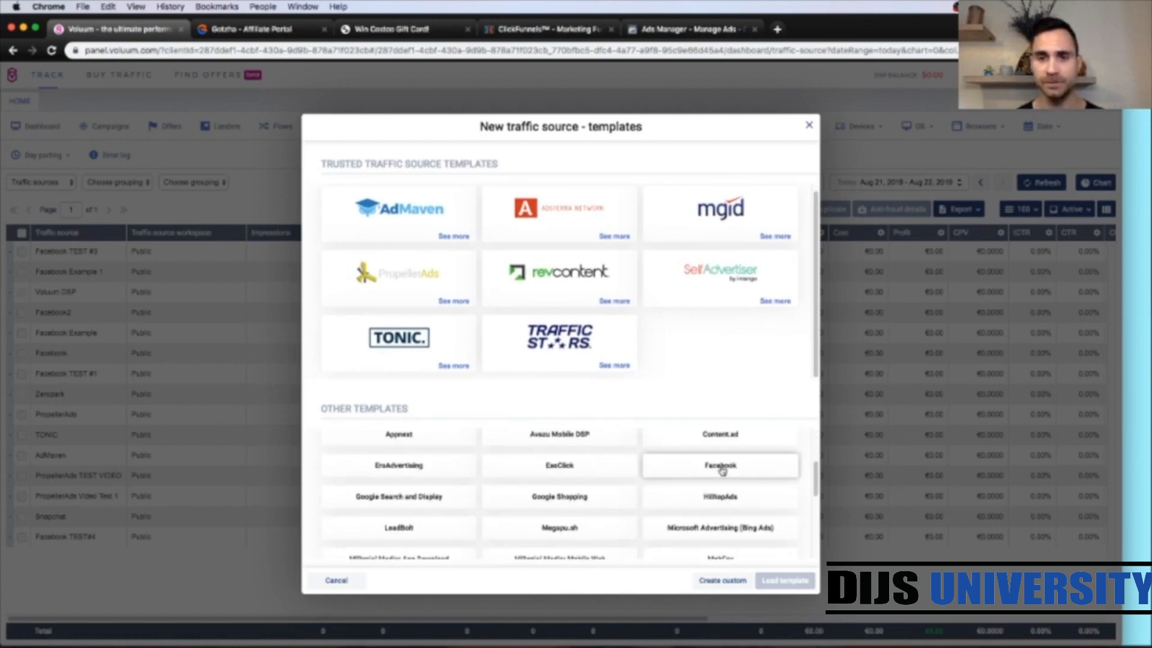
{"action": "left_click", "coordinate": [722, 471]}
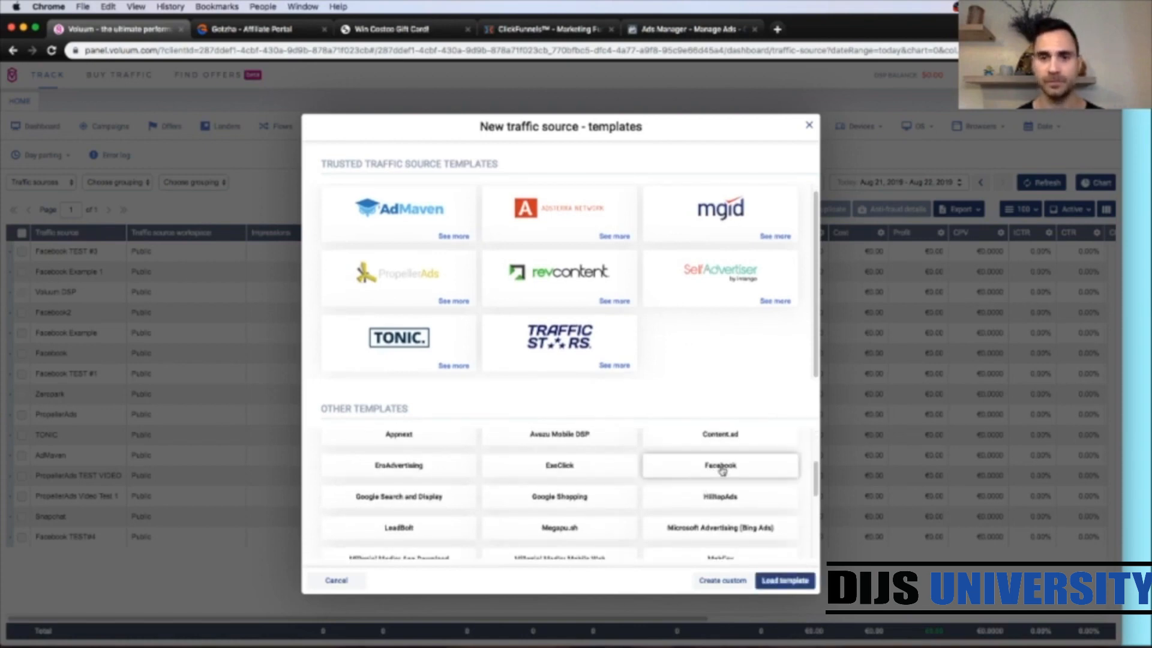
{"action": "left_click", "coordinate": [782, 581]}
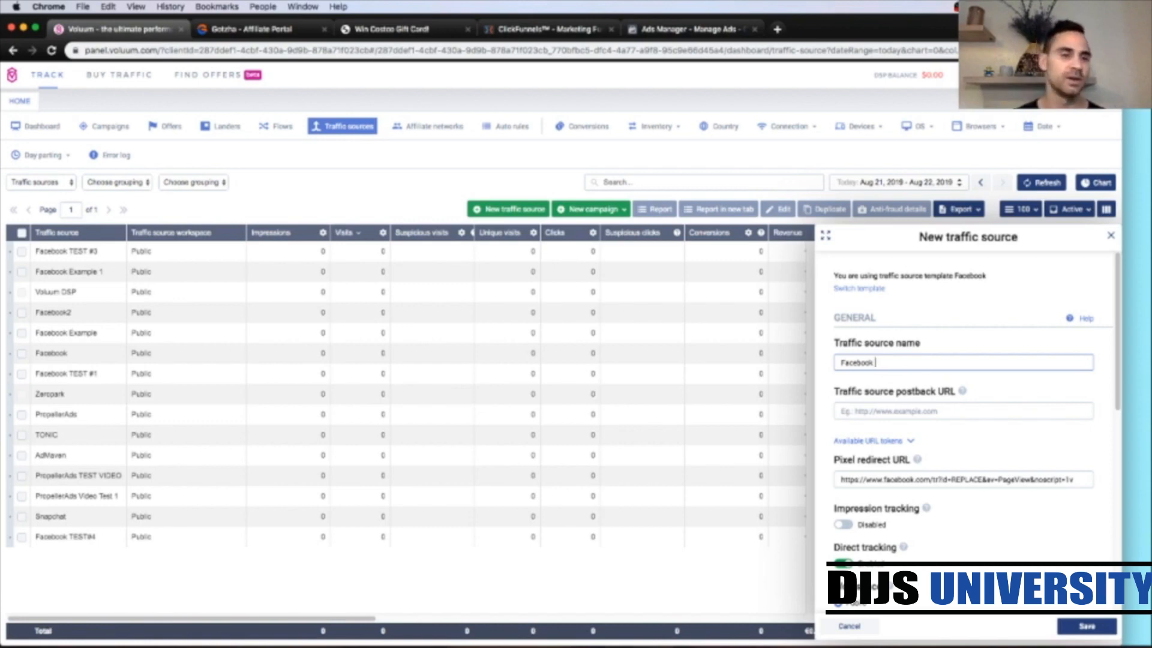
Step: Name the traffic source Facebook TEST#2 and save it
{"action": "type", "text": "TEST"}
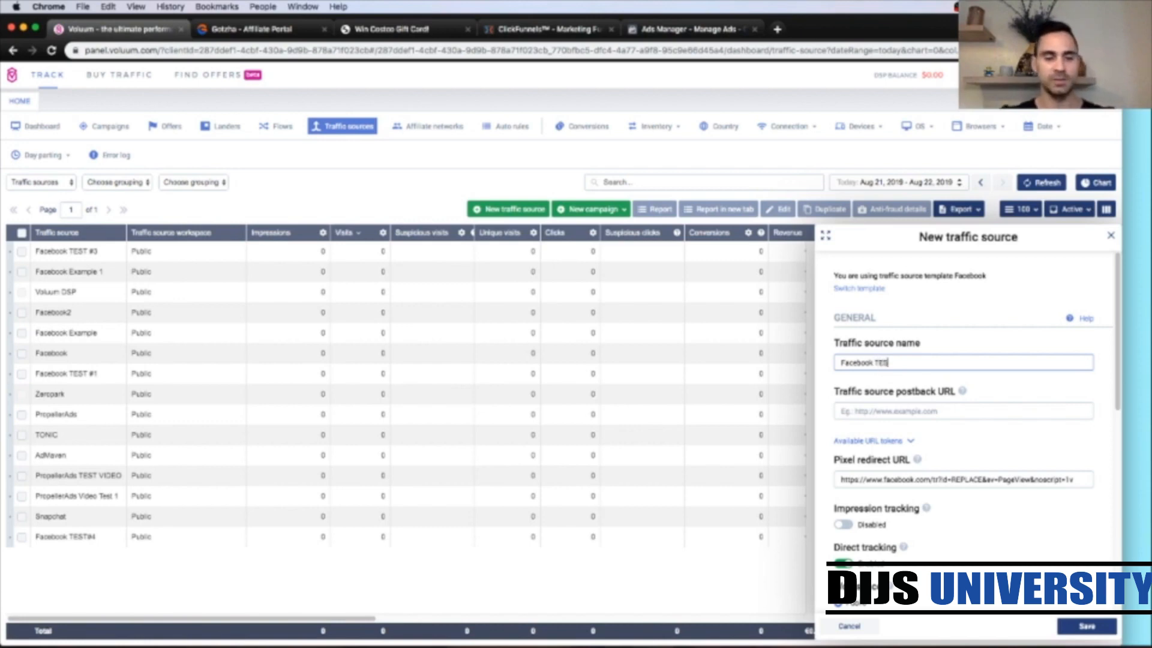
{"action": "type", "text": "#2"}
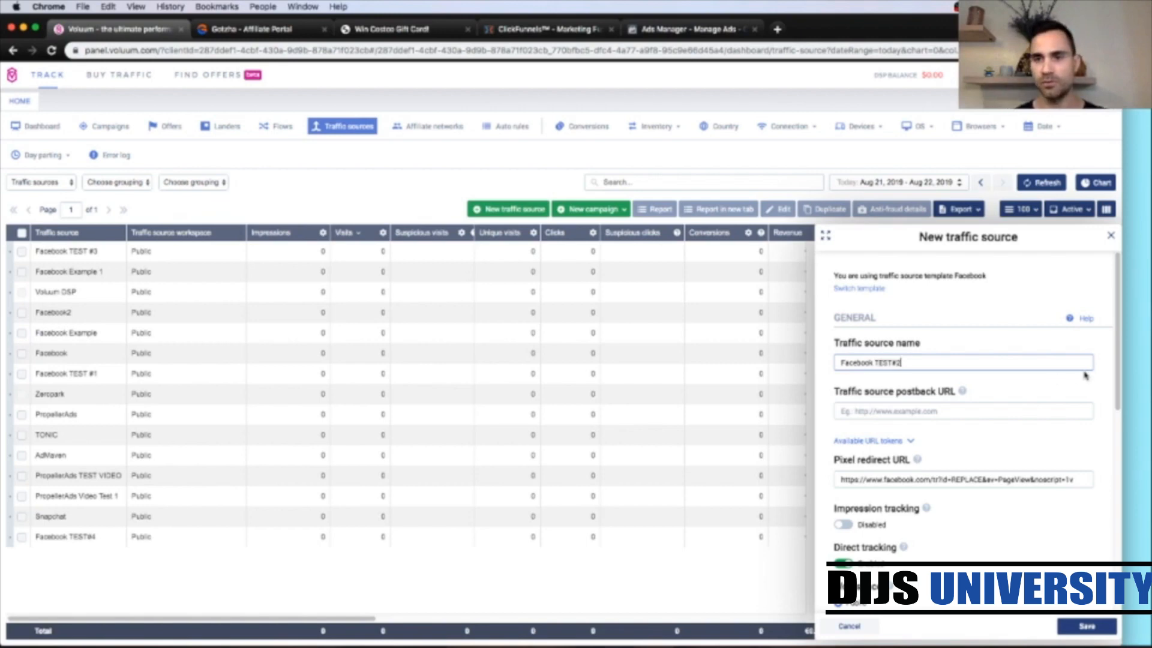
{"action": "left_click", "coordinate": [1089, 390]}
{"action": "scroll", "coordinate": [1087, 521], "scroll_direction": "down", "scroll_amount": 5}
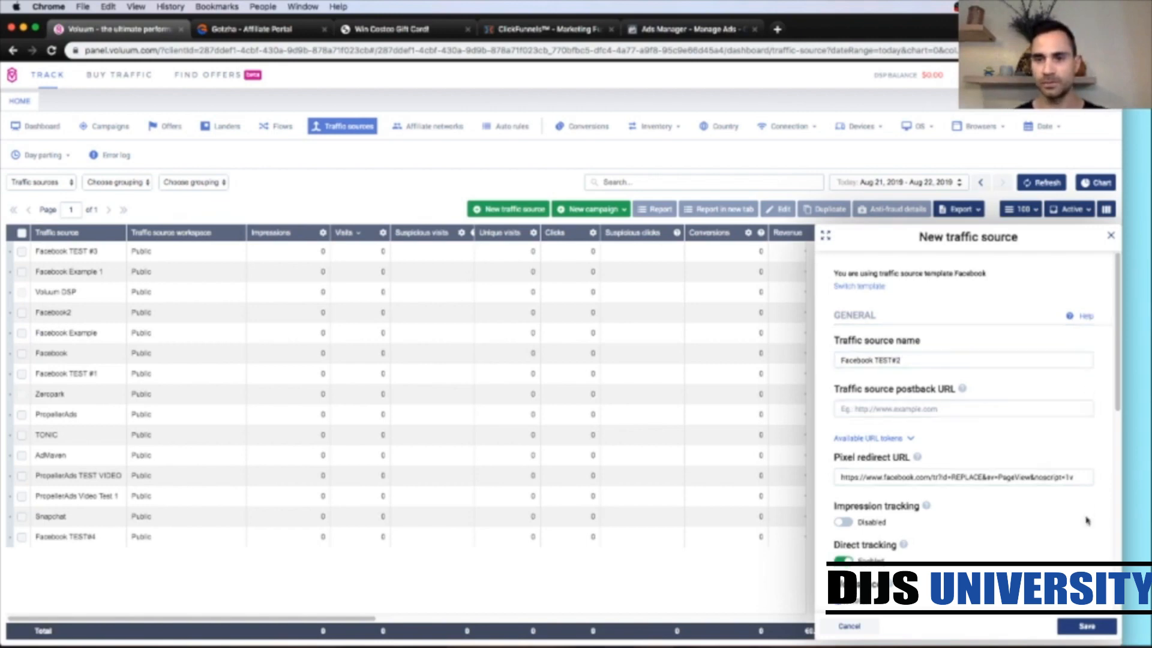
{"action": "scroll", "coordinate": [1087, 520], "scroll_direction": "down", "scroll_amount": 6}
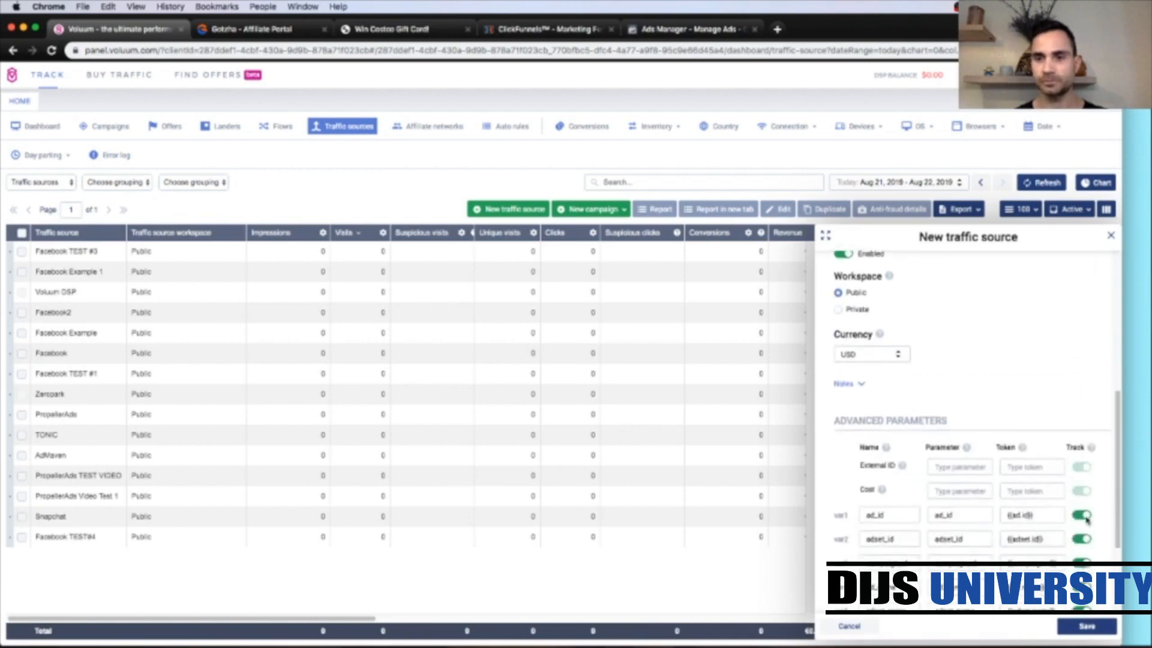
{"action": "left_click", "coordinate": [1089, 626]}
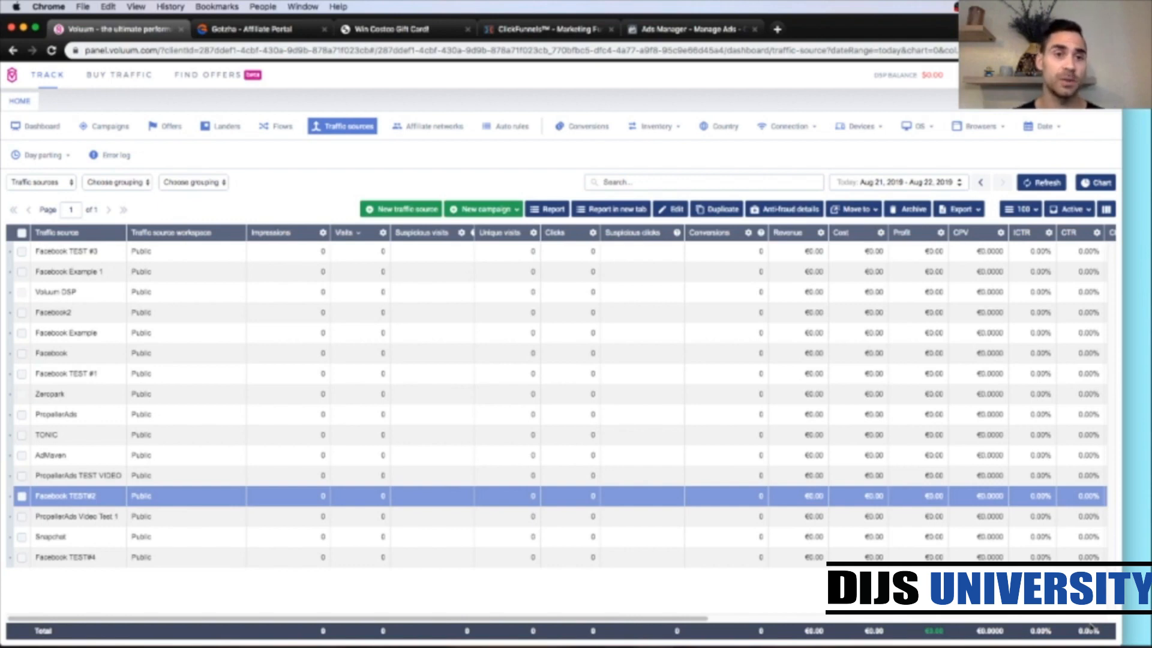
Step: Open a new lander form and review the Costco offer in the Gotzha affiliate portal tab
{"action": "left_click", "coordinate": [220, 131]}
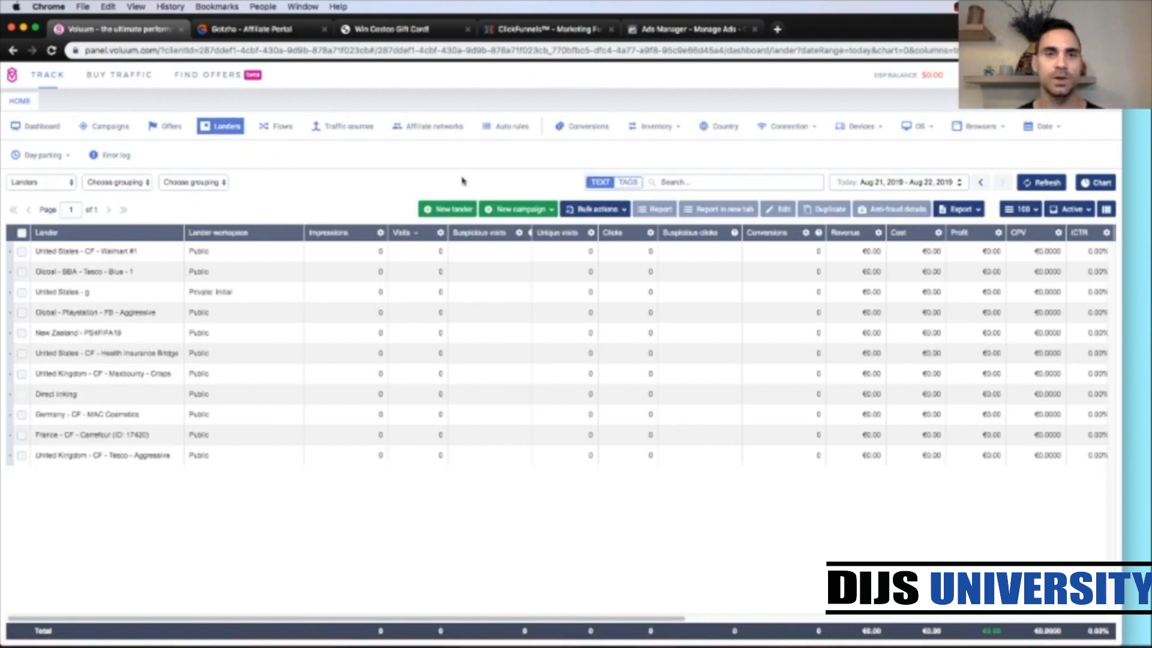
{"action": "left_click", "coordinate": [440, 213]}
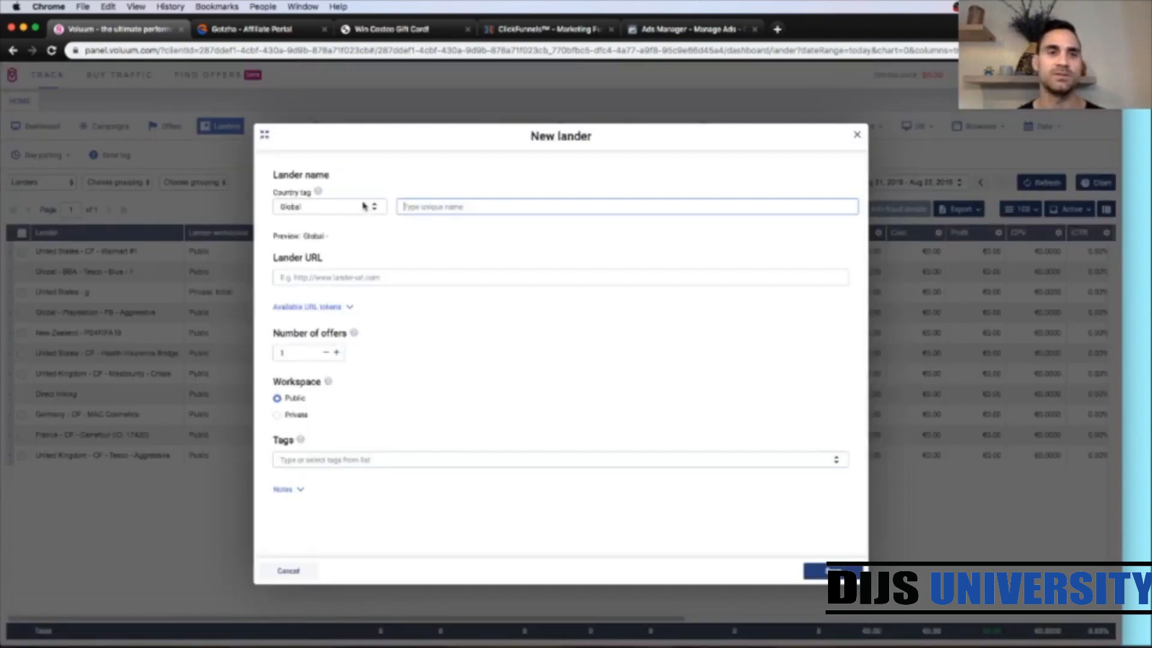
{"action": "left_click", "coordinate": [247, 28]}
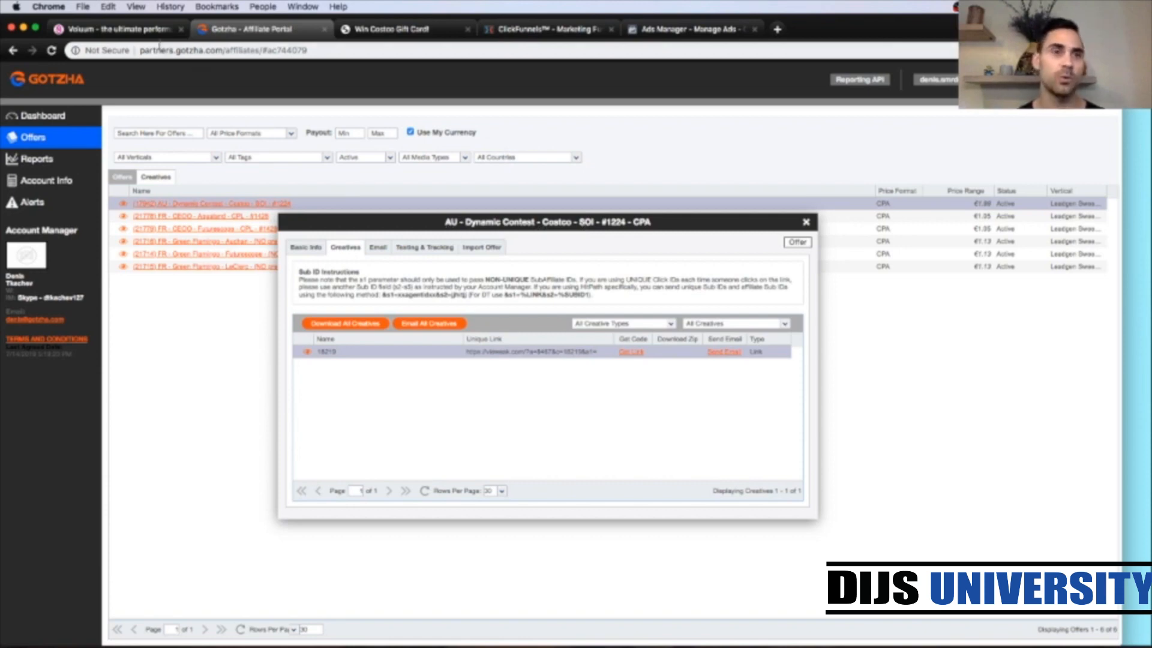
{"action": "left_click", "coordinate": [138, 30]}
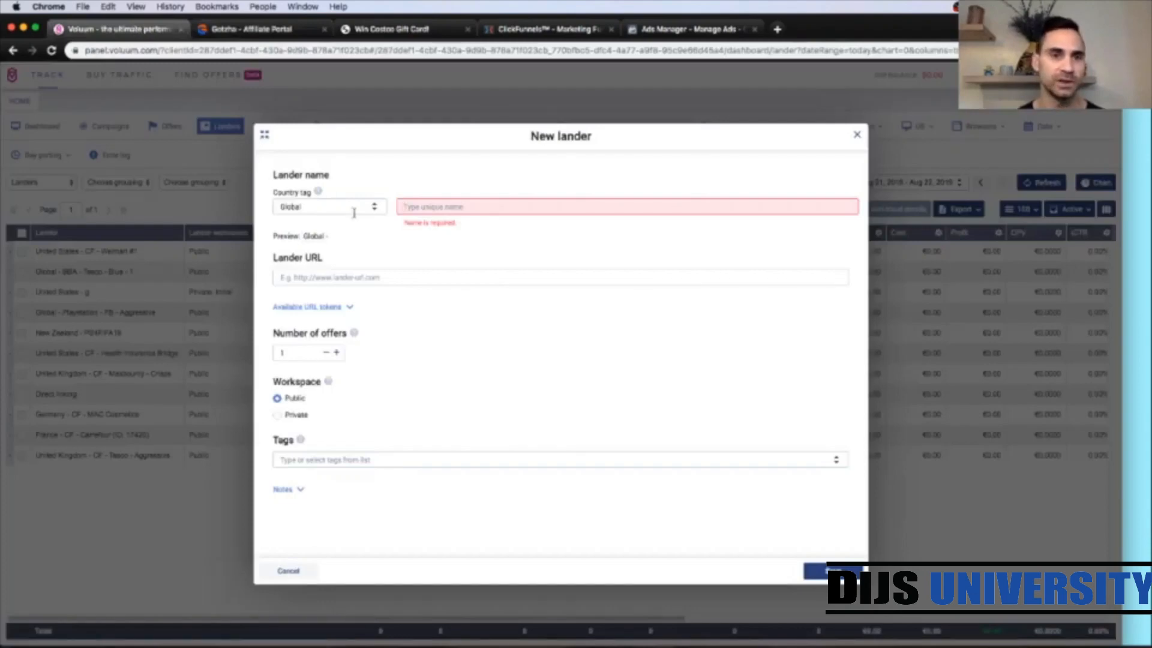
Step: Set the lander's country tag to Australia
{"action": "left_click", "coordinate": [372, 207]}
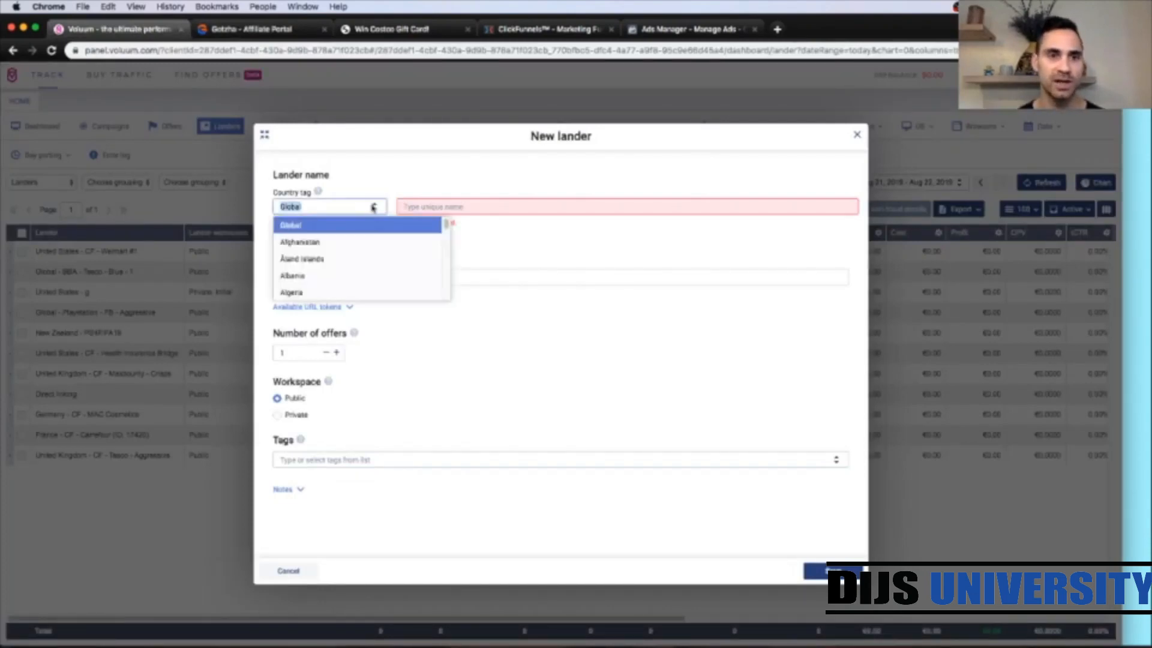
{"action": "scroll", "coordinate": [361, 252], "scroll_direction": "down", "scroll_amount": 1}
{"action": "type", "text": "austra"}
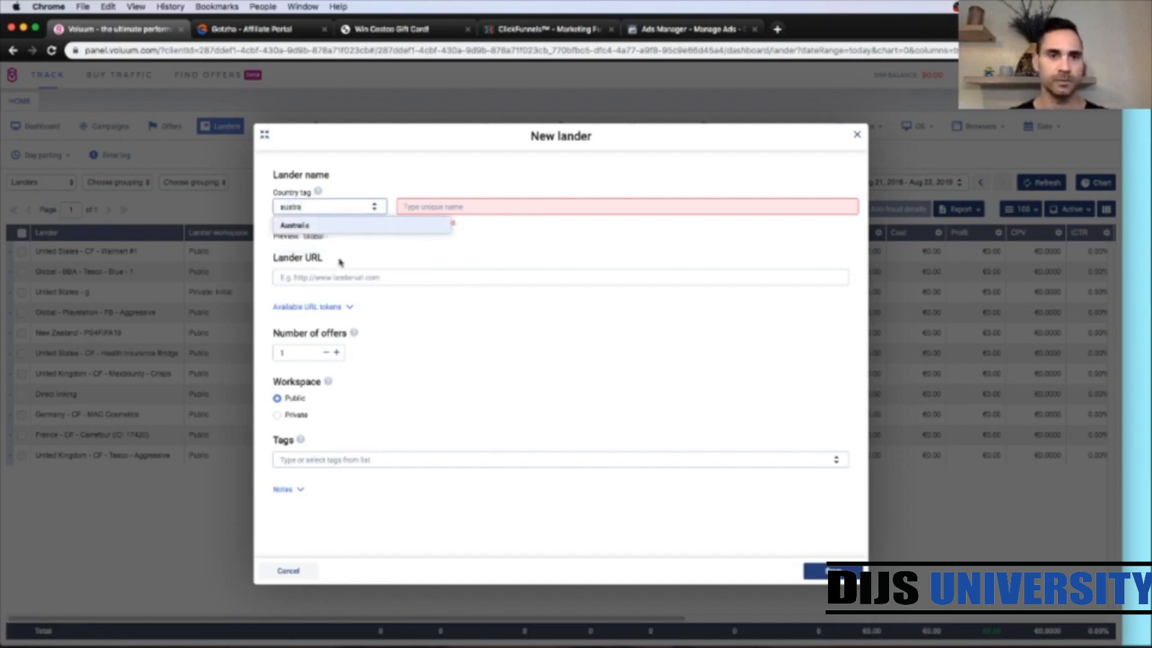
{"action": "left_click", "coordinate": [324, 225]}
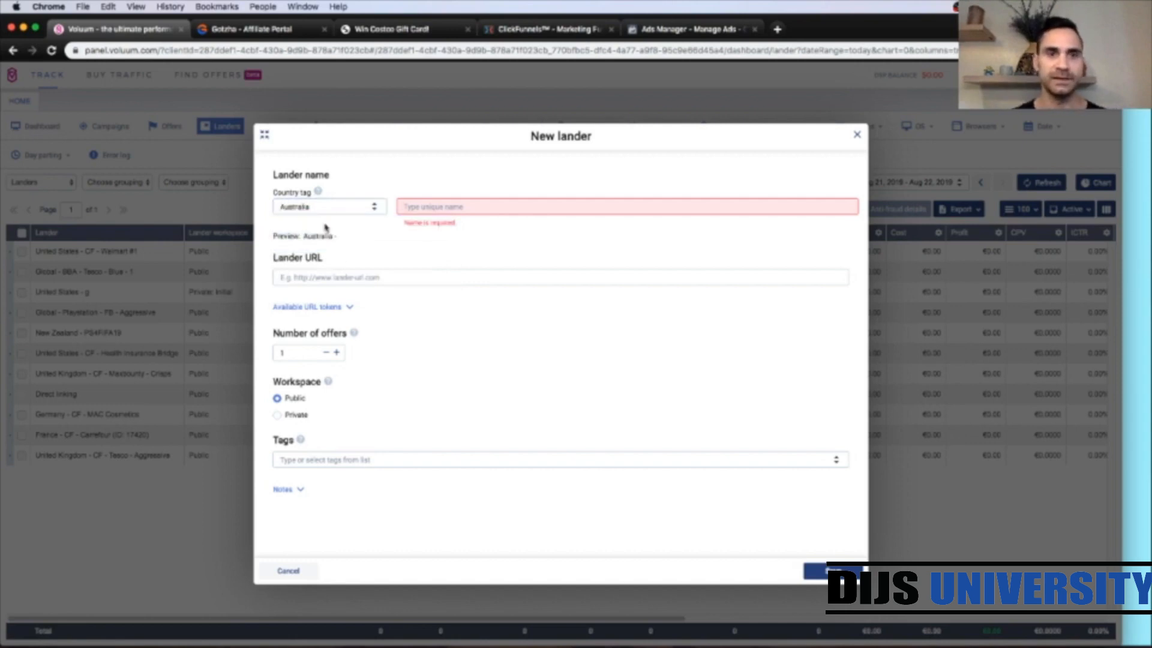
Step: Name the lander CF - Costco
{"action": "left_click", "coordinate": [427, 206]}
{"action": "type", "text": "Costco"}
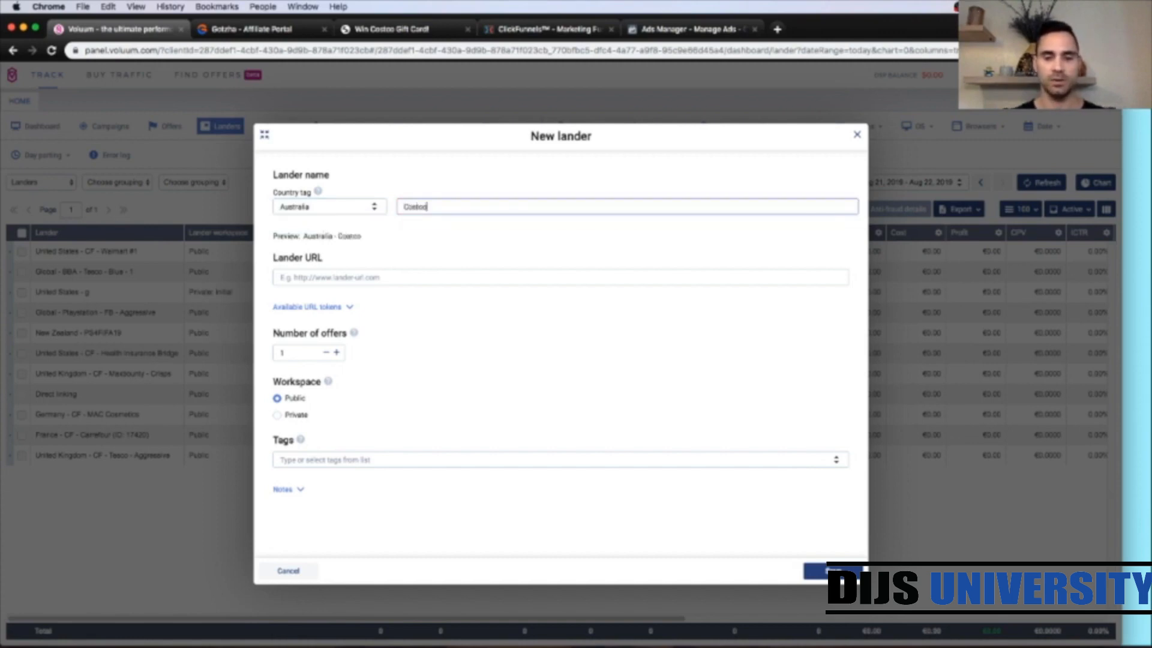
{"action": "type", "text": " - CF"}
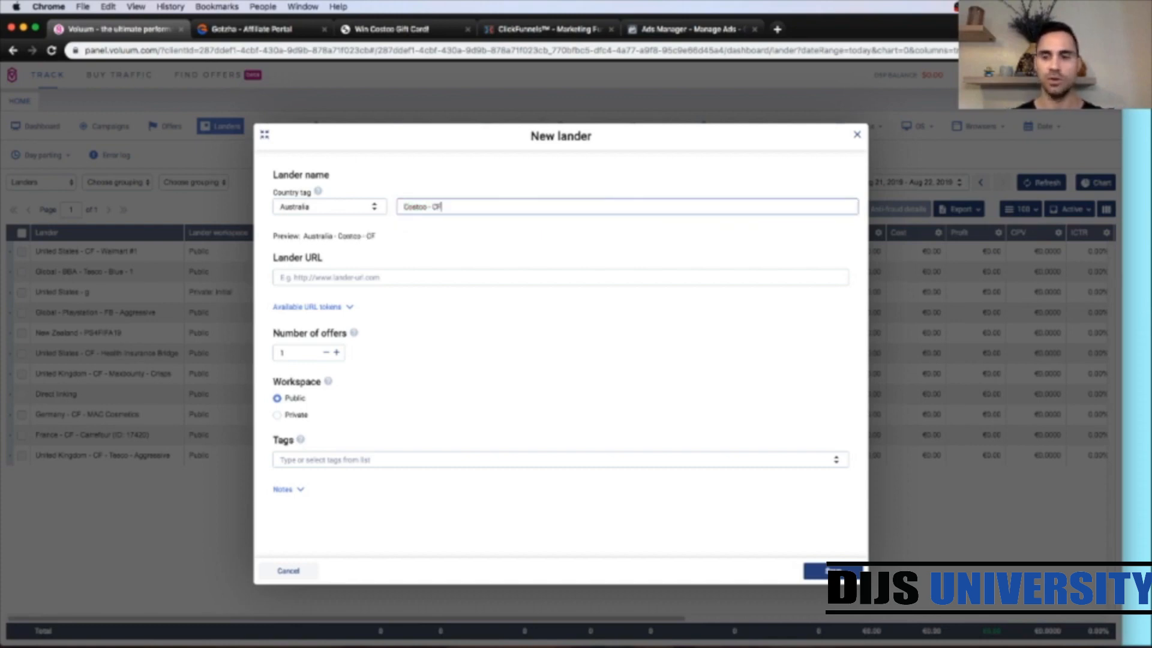
{"action": "key", "text": "BackSpace"}
{"action": "key", "text": "BackSpace"}
{"action": "key", "text": "BackSpace"}
{"action": "key", "text": "BackSpace"}
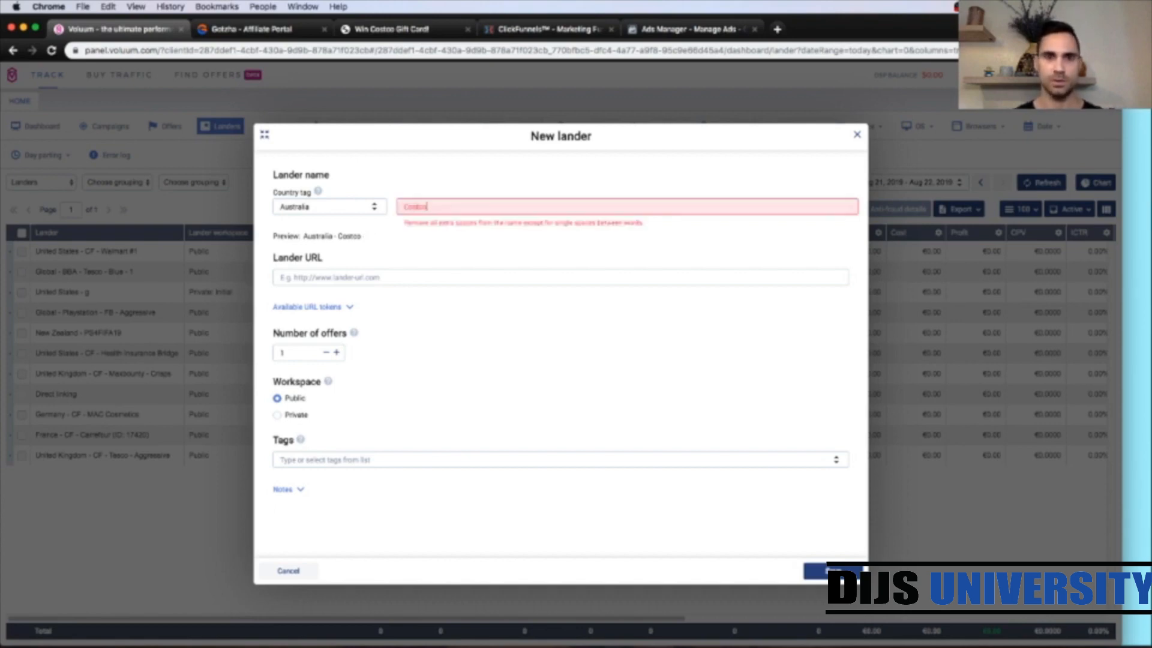
{"action": "type", "text": "CF -"}
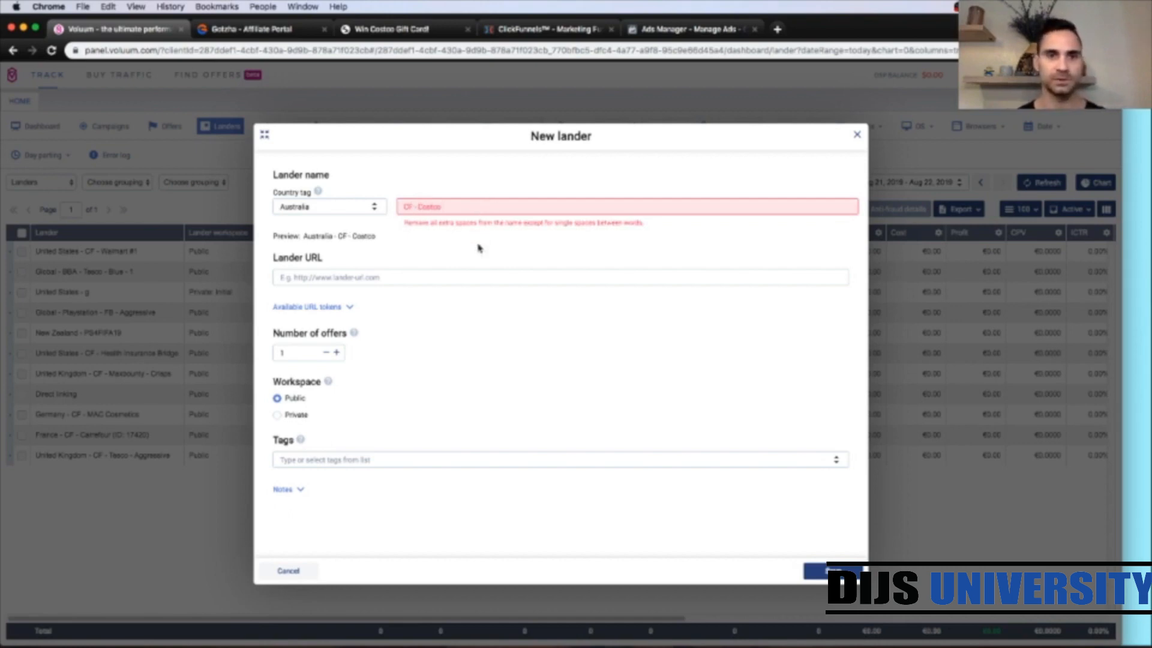
{"action": "left_click", "coordinate": [462, 206]}
{"action": "key", "text": "BackSpace"}
{"action": "left_click", "coordinate": [471, 227]}
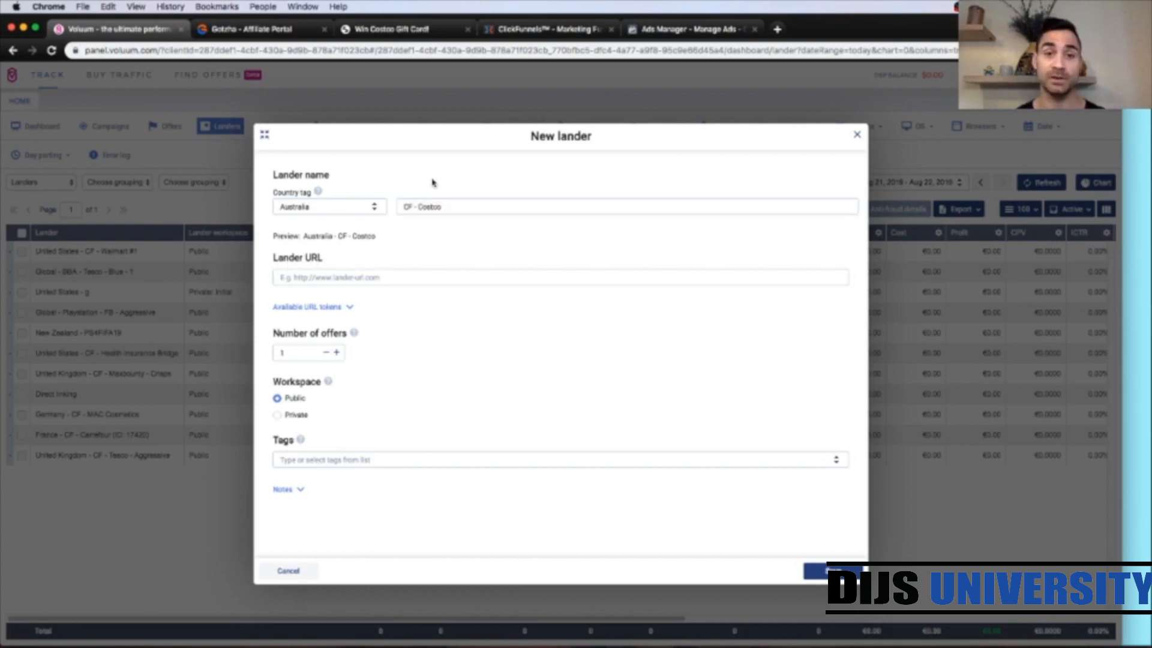
Step: Switch to the ClickFunnels tab showing the funnel's Facebook Template step
{"action": "left_click", "coordinate": [538, 28]}
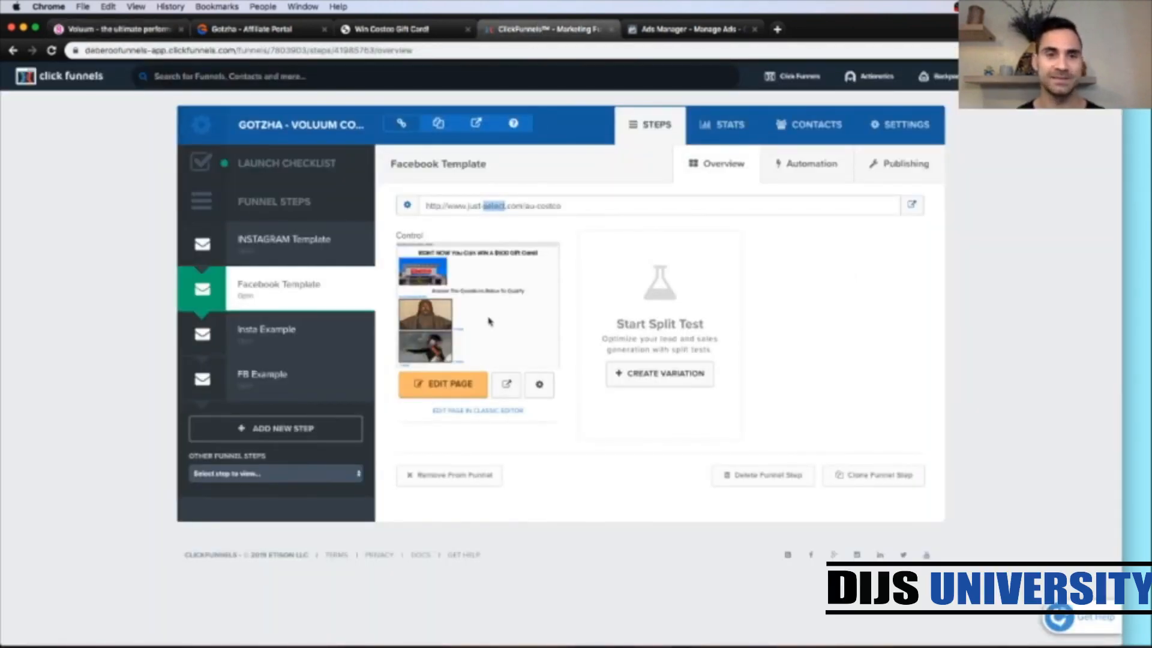
{"action": "left_click", "coordinate": [486, 445]}
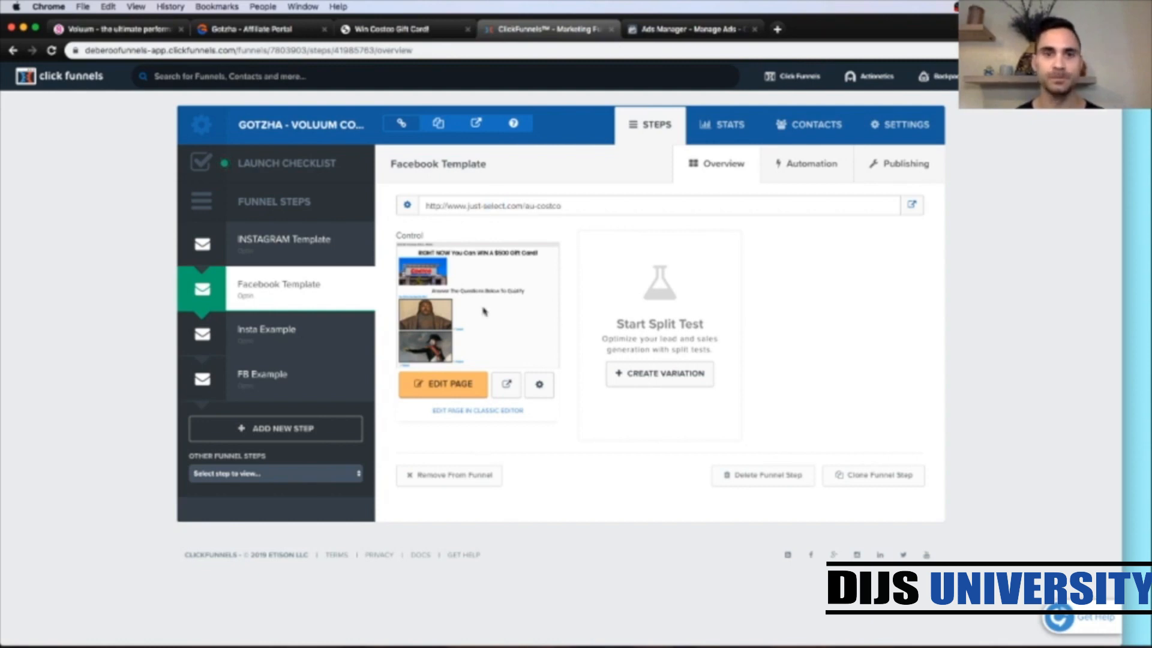
{"action": "left_click", "coordinate": [484, 208]}
{"action": "key", "text": "super+c"}
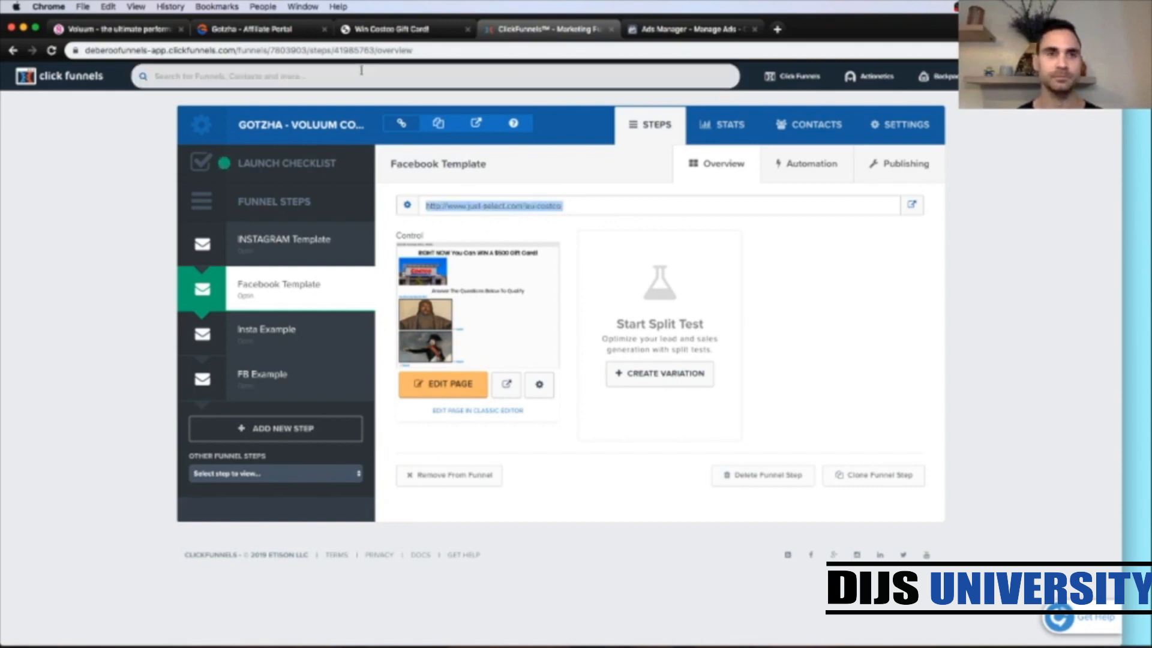
{"action": "left_click", "coordinate": [110, 34]}
{"action": "left_click", "coordinate": [367, 279]}
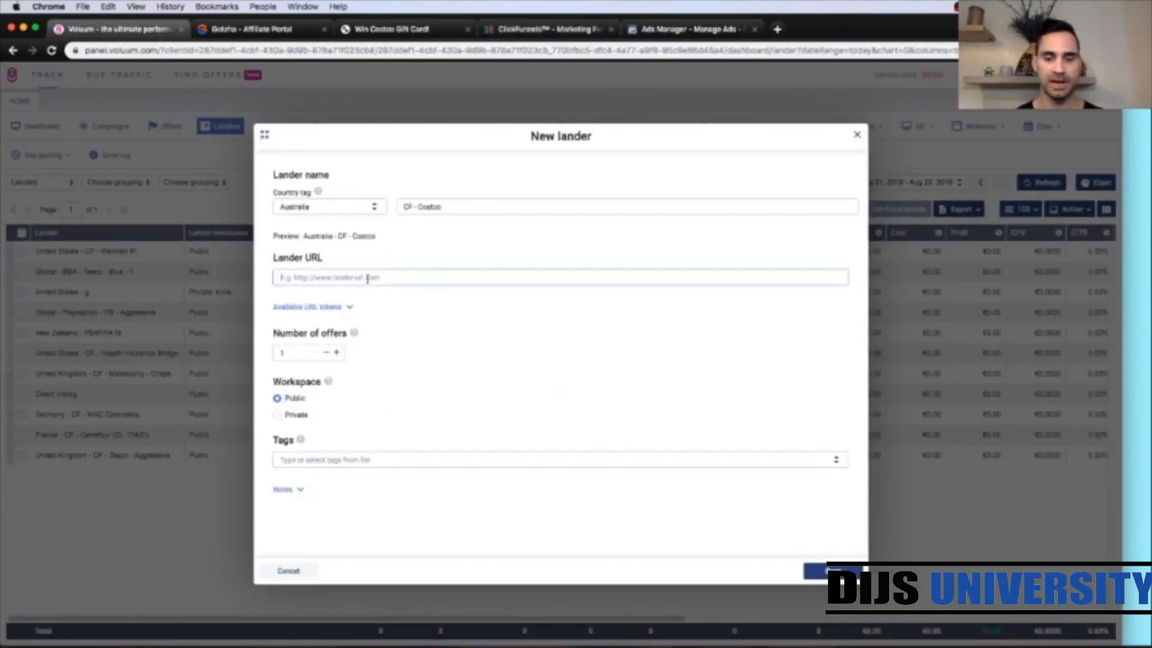
{"action": "key", "text": "super+v"}
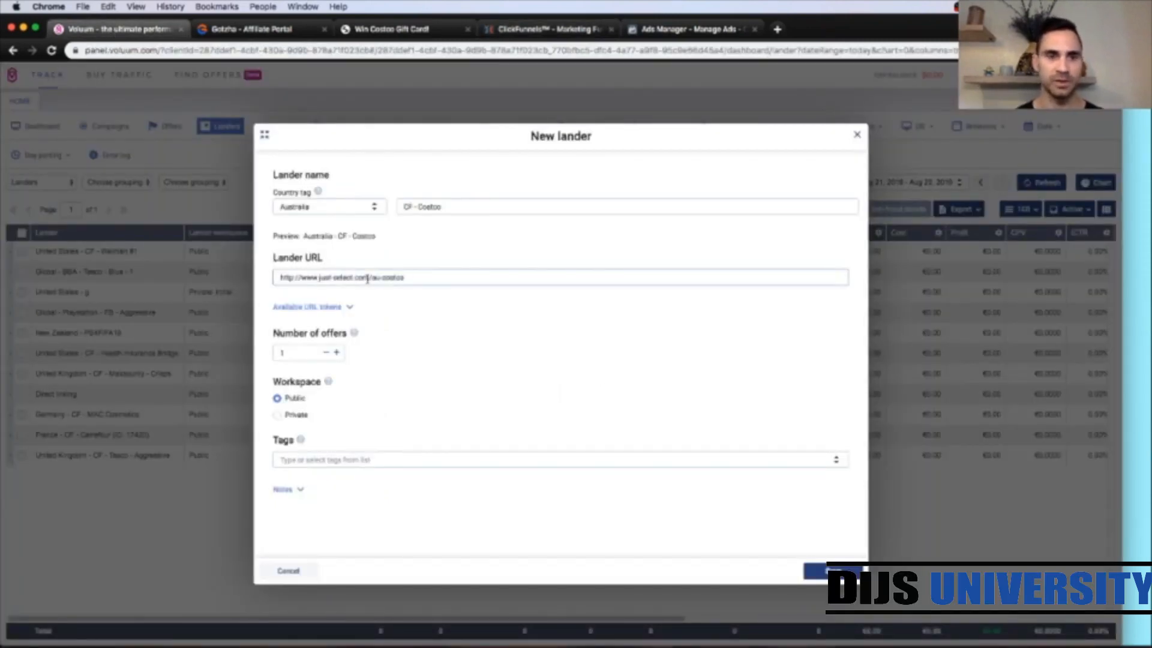
Step: Expand the available URL tokens and save the new lander
{"action": "left_click", "coordinate": [358, 310]}
{"action": "scroll", "coordinate": [712, 478], "scroll_direction": "down", "scroll_amount": 2}
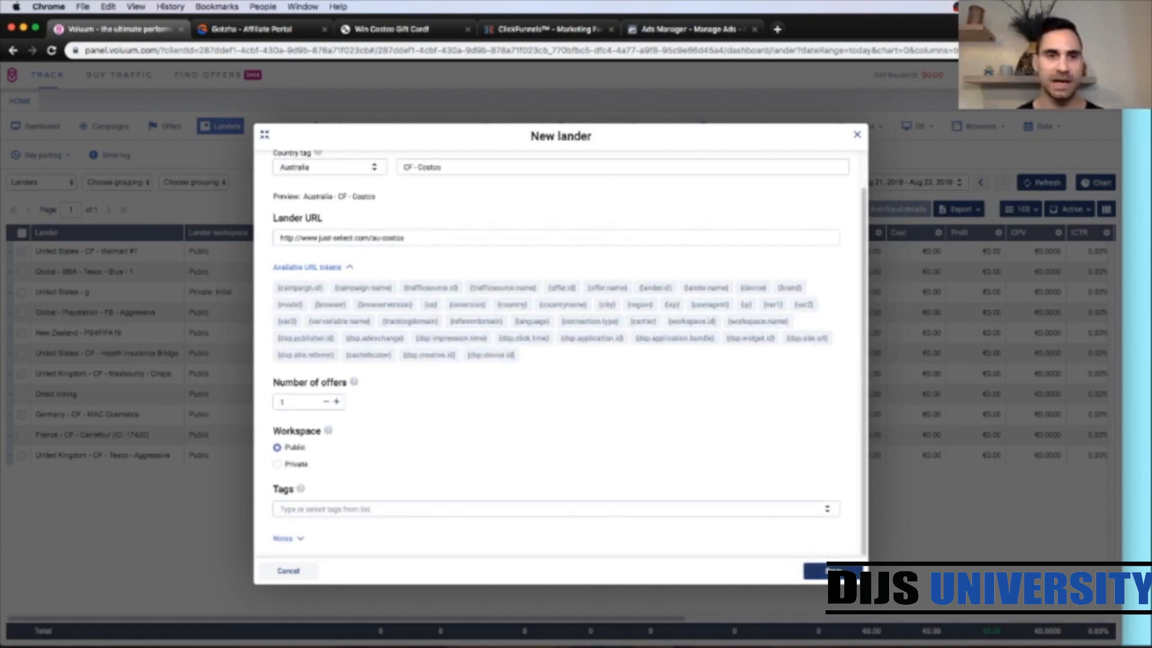
{"action": "left_click", "coordinate": [832, 571]}
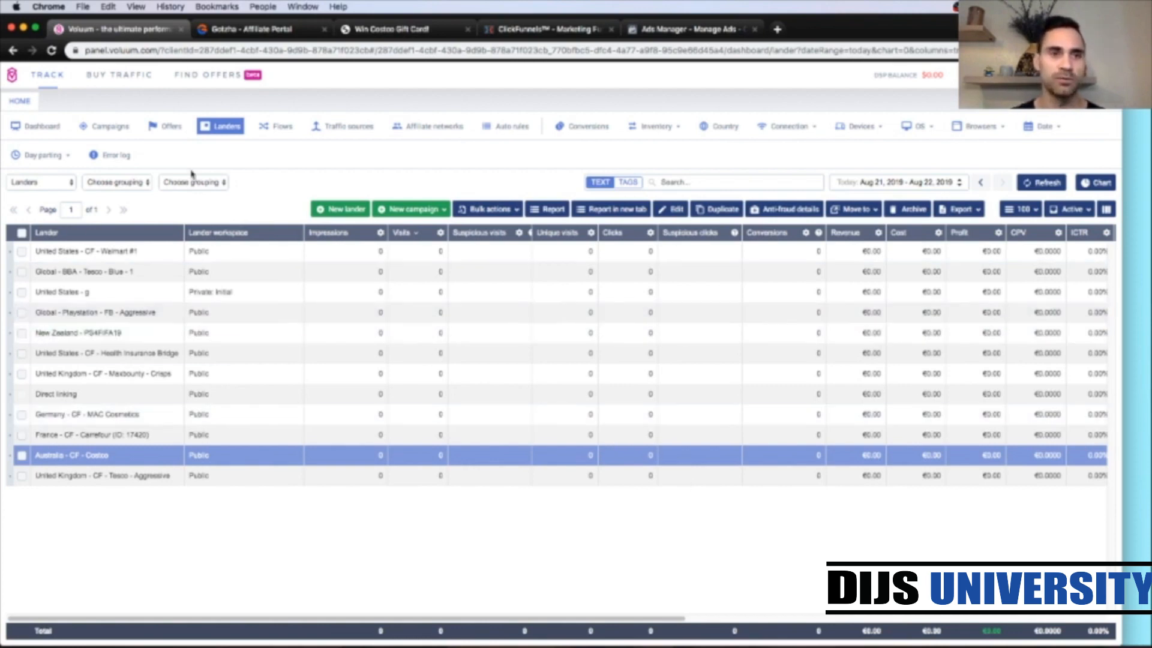
Step: Start a new offer and choose Gotzha TEST #1 as its affiliate network
{"action": "left_click", "coordinate": [173, 136]}
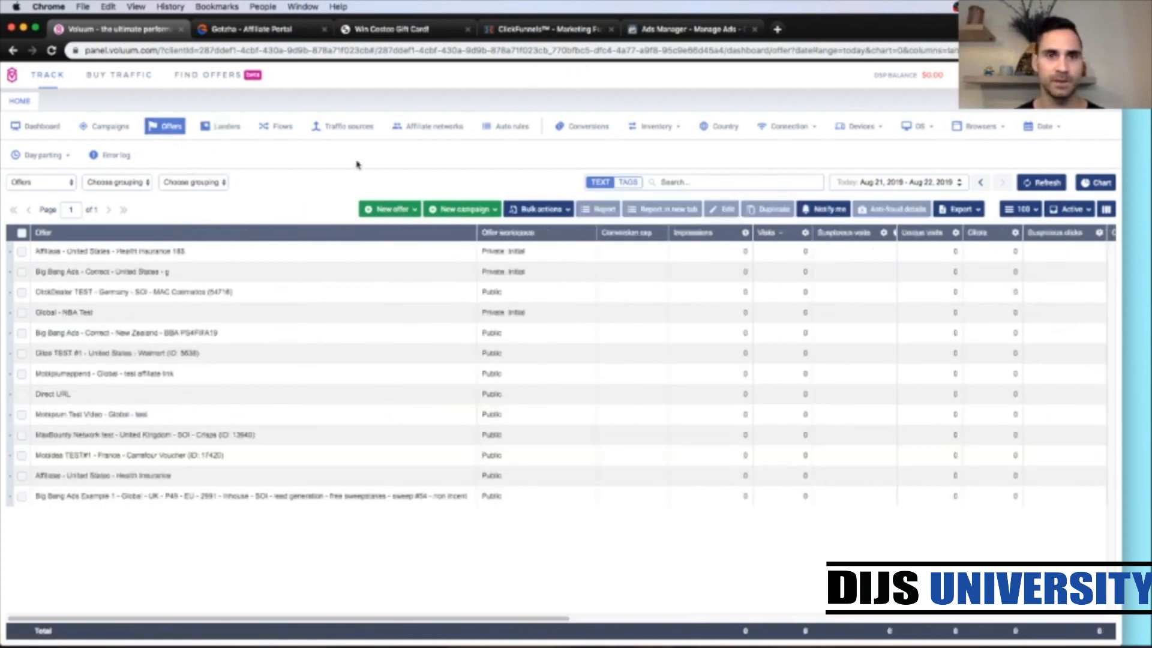
{"action": "left_click", "coordinate": [370, 211]}
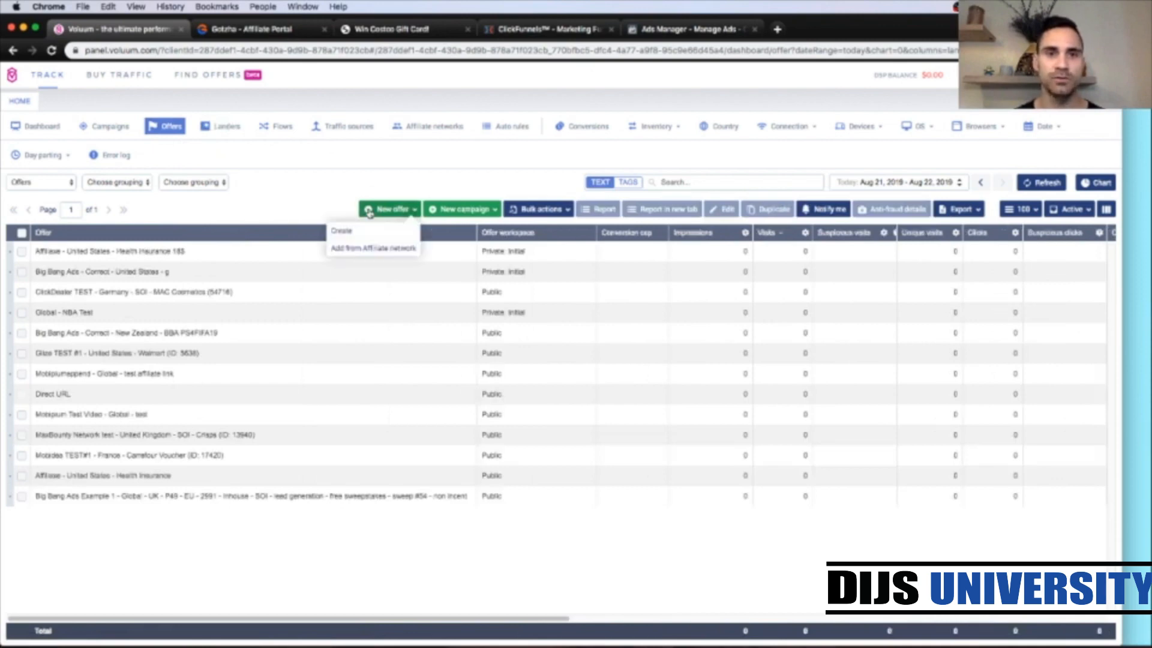
{"action": "left_click", "coordinate": [361, 231]}
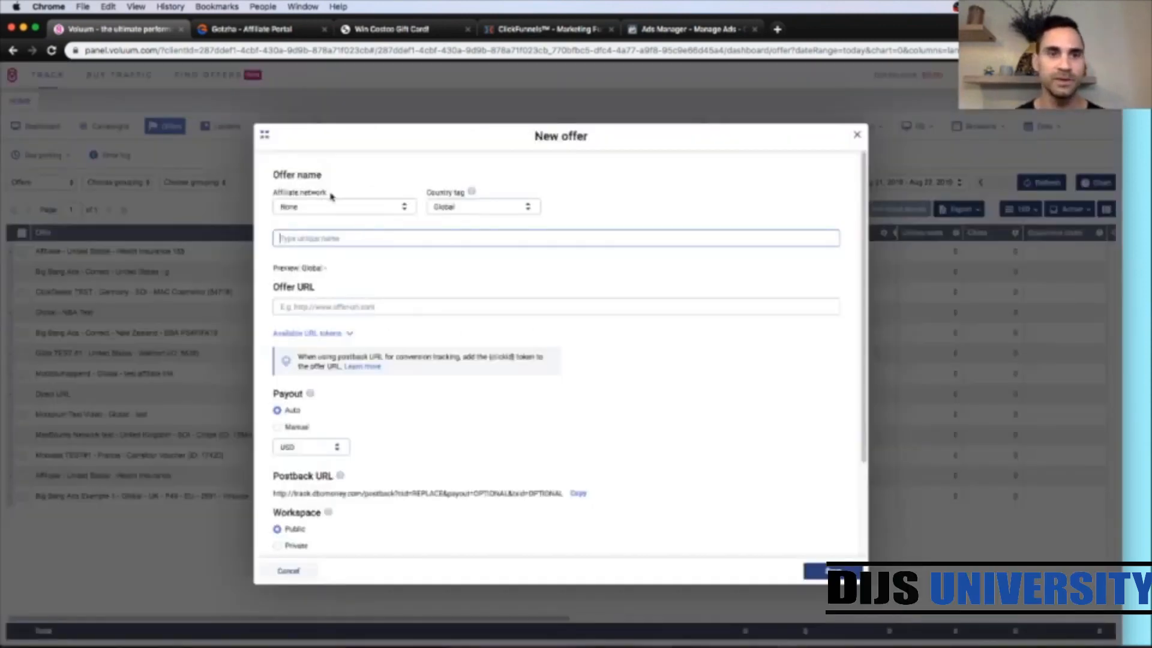
{"action": "left_click", "coordinate": [404, 207]}
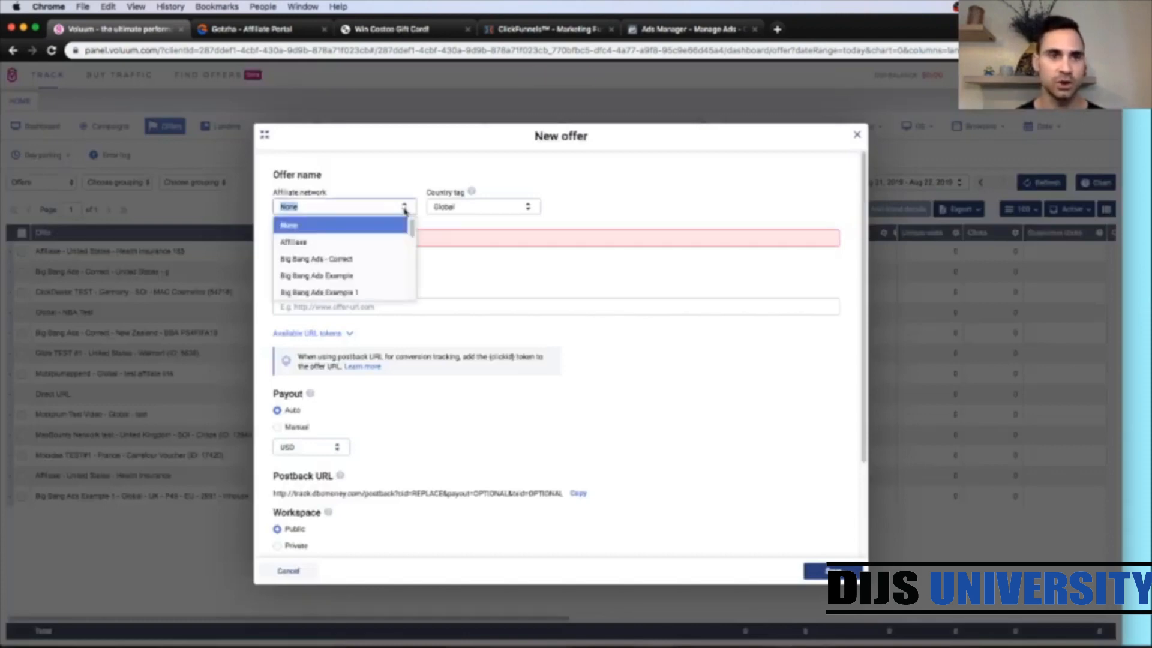
{"action": "scroll", "coordinate": [393, 247], "scroll_direction": "down", "scroll_amount": 3}
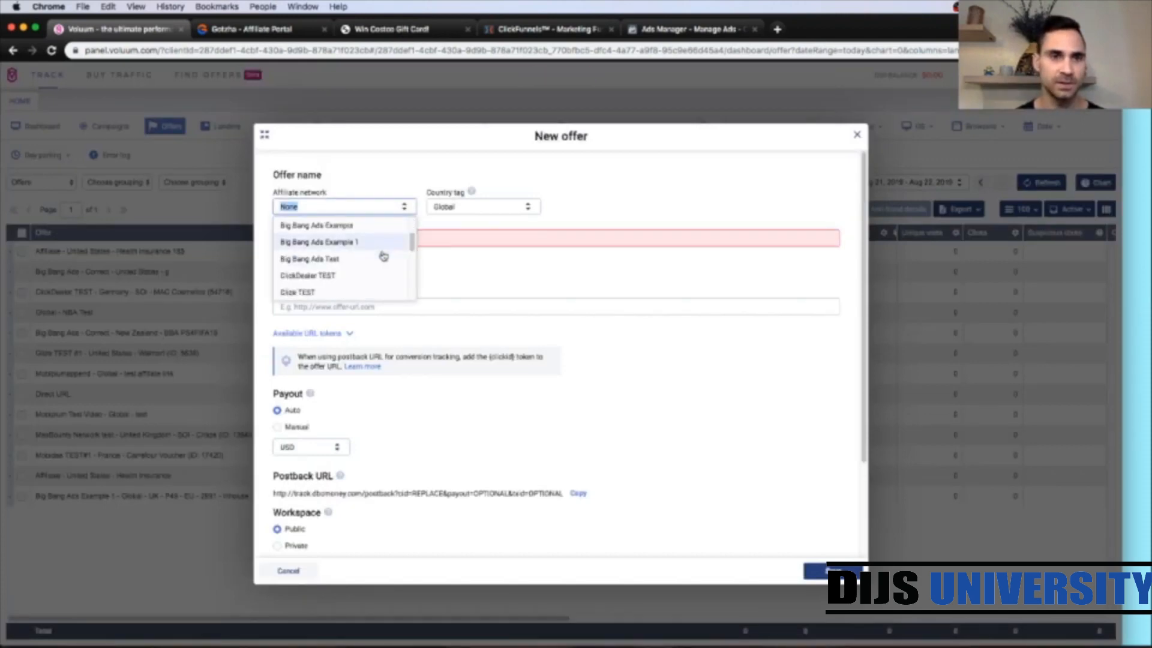
{"action": "scroll", "coordinate": [382, 256], "scroll_direction": "down", "scroll_amount": 2}
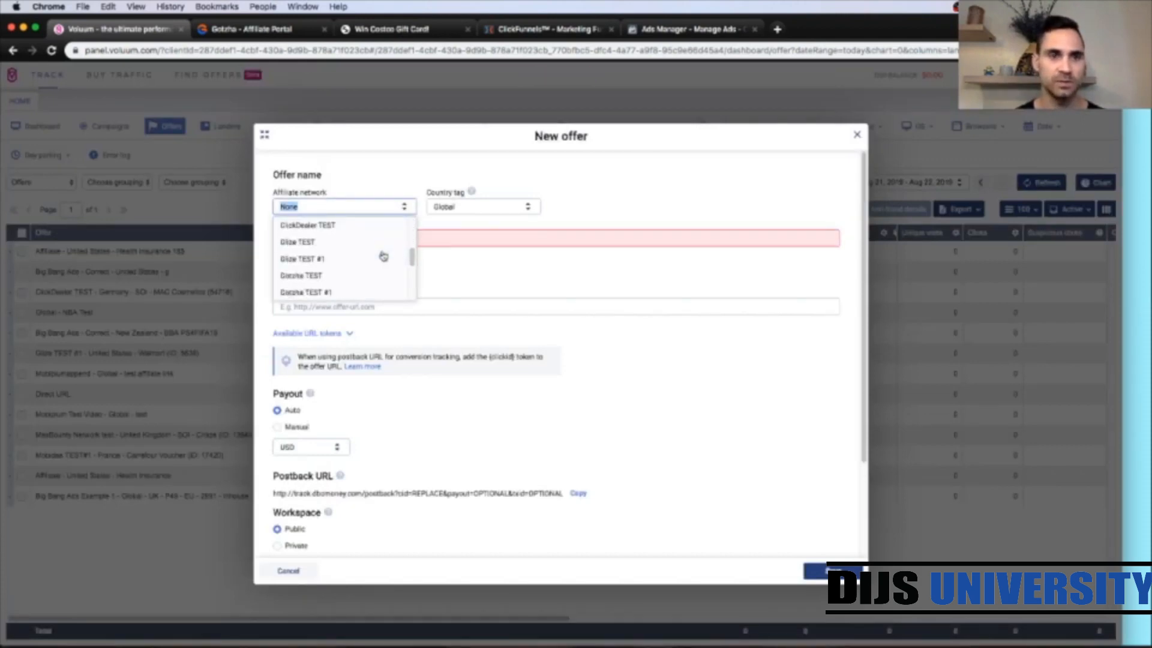
{"action": "scroll", "coordinate": [382, 256], "scroll_direction": "down", "scroll_amount": 2}
{"action": "left_click", "coordinate": [322, 259]}
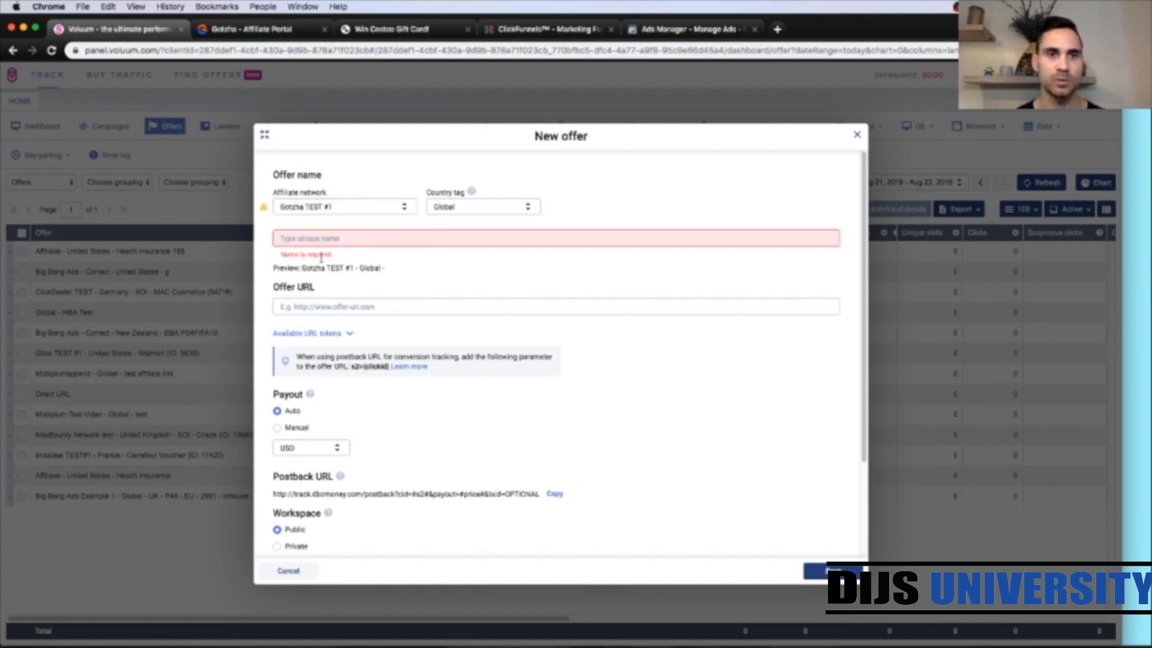
Step: Set the offer's country tag to Australia and name it Costco $500 Gift Card
{"action": "left_click", "coordinate": [508, 207]}
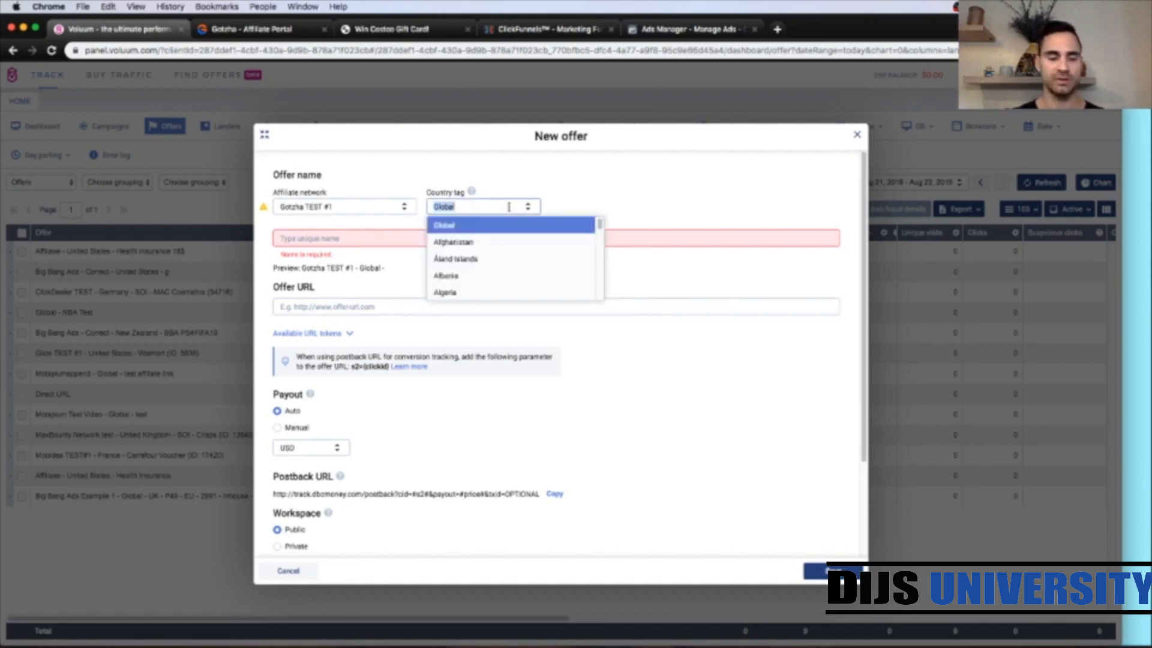
{"action": "type", "text": "Austra"}
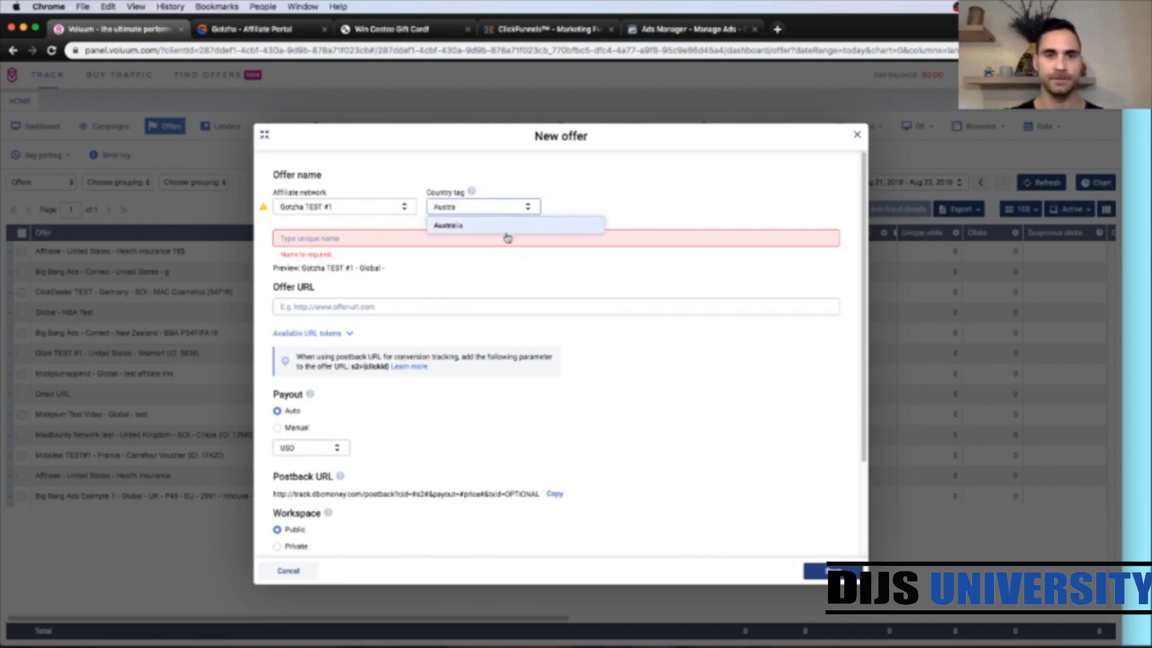
{"action": "left_click", "coordinate": [504, 229]}
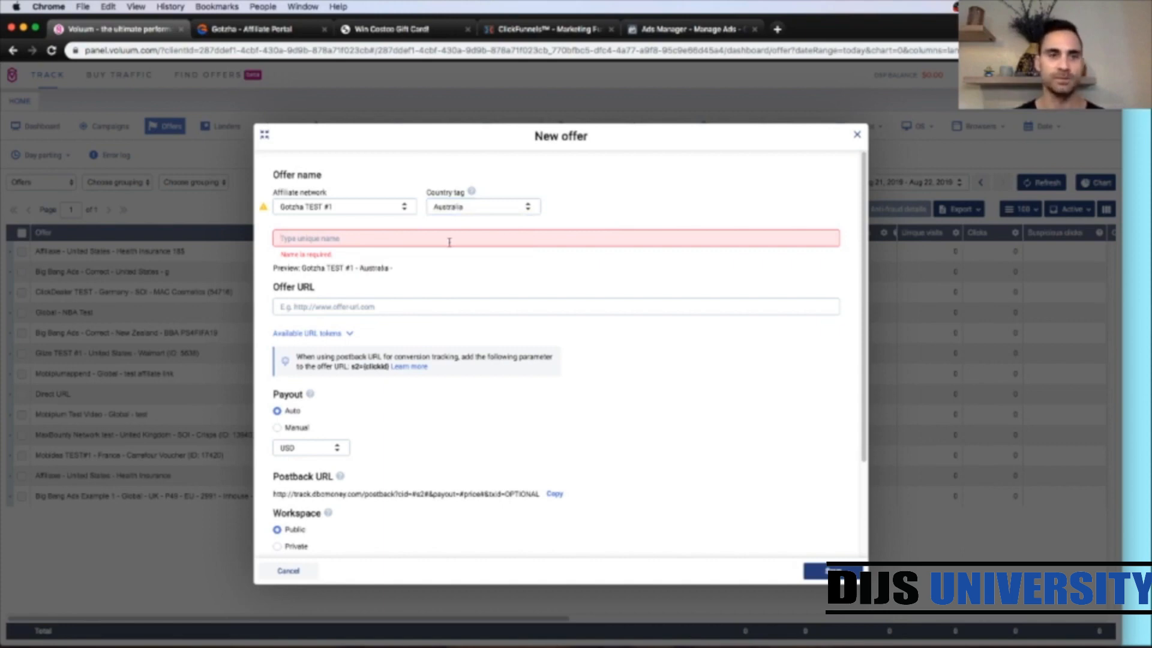
{"action": "type", "text": "Co"}
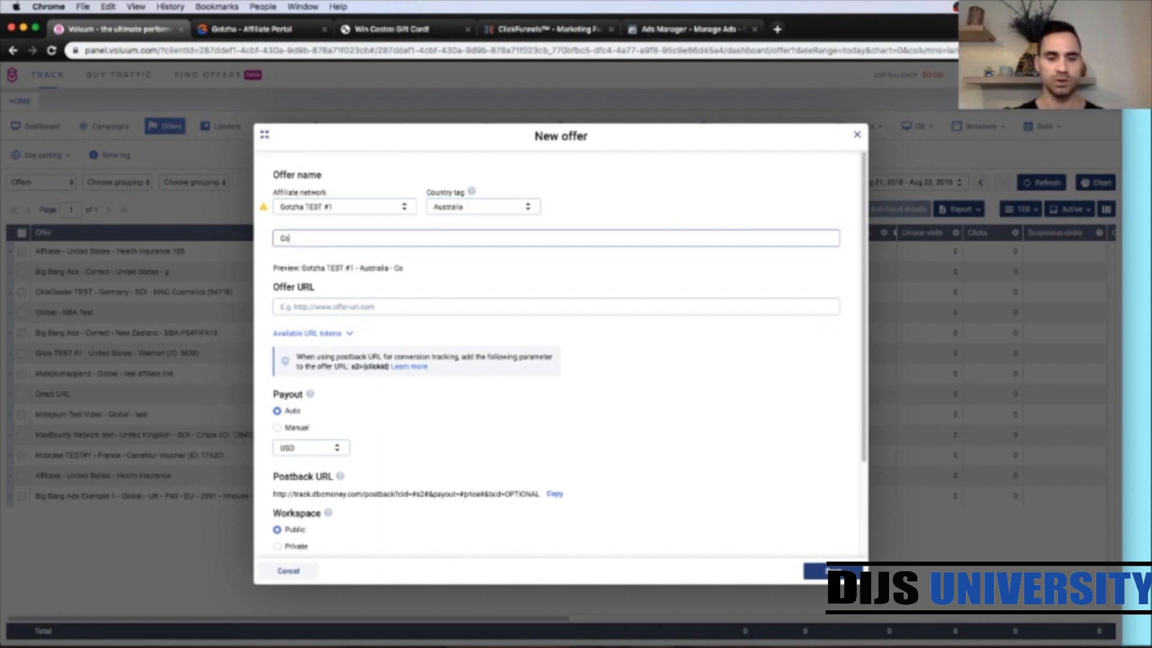
{"action": "type", "text": "stco $50"}
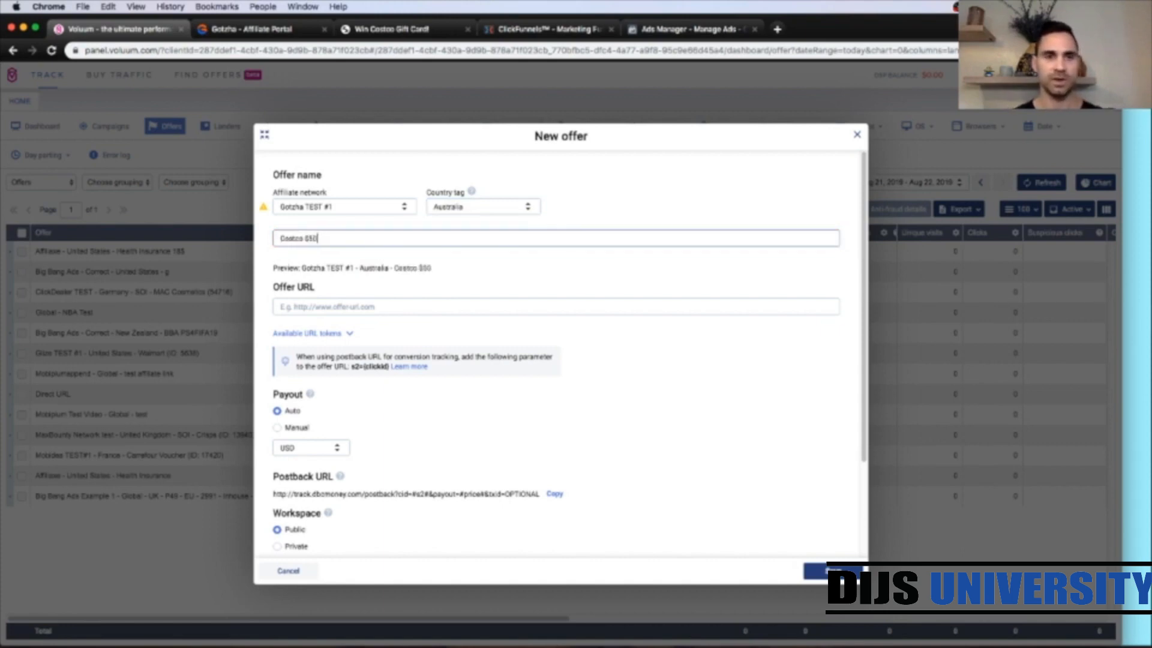
{"action": "type", "text": "0 Gi"}
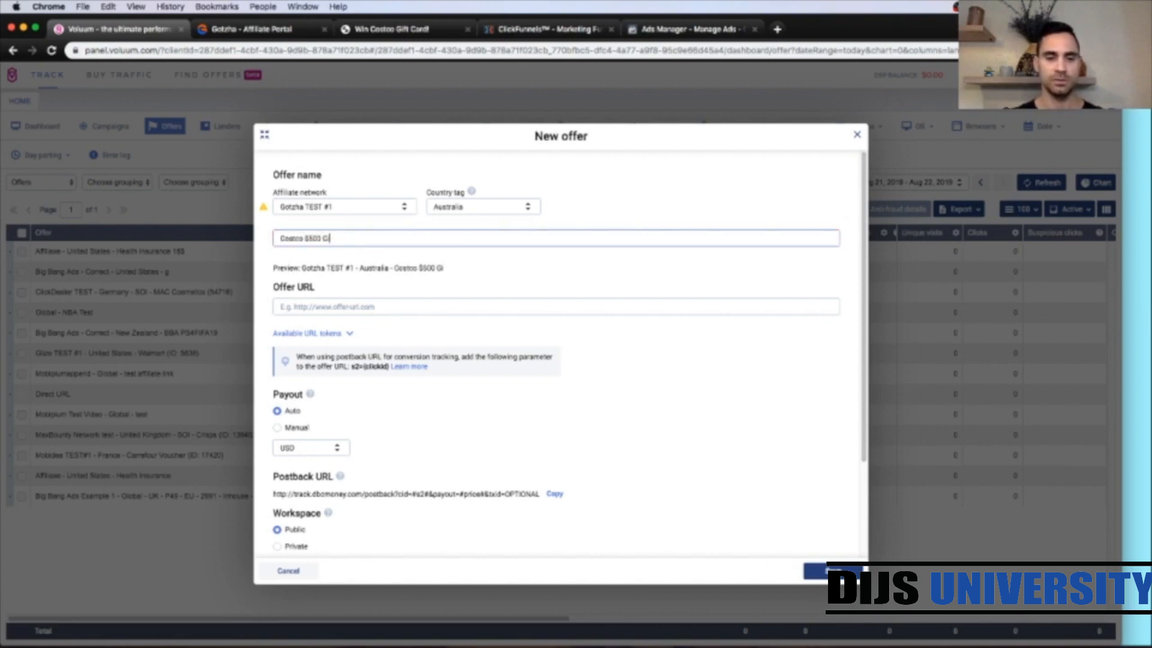
{"action": "type", "text": "ft Card"}
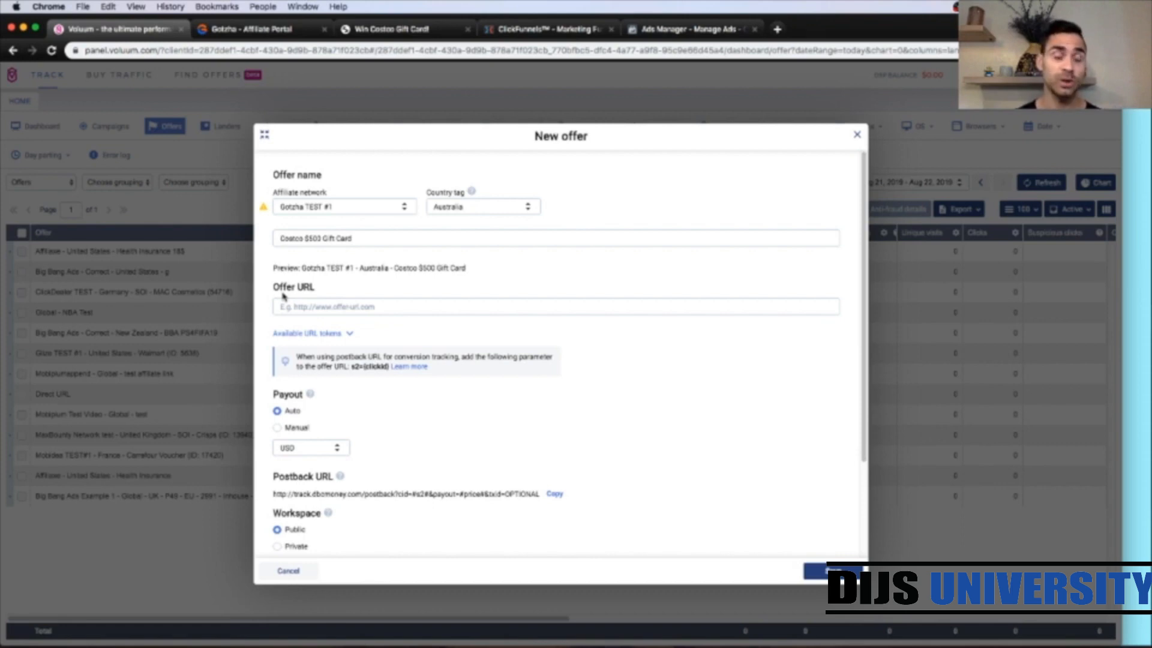
Step: Copy the creative's unique link from the Gotzha offer and paste it as the offer URL
{"action": "left_click", "coordinate": [251, 31]}
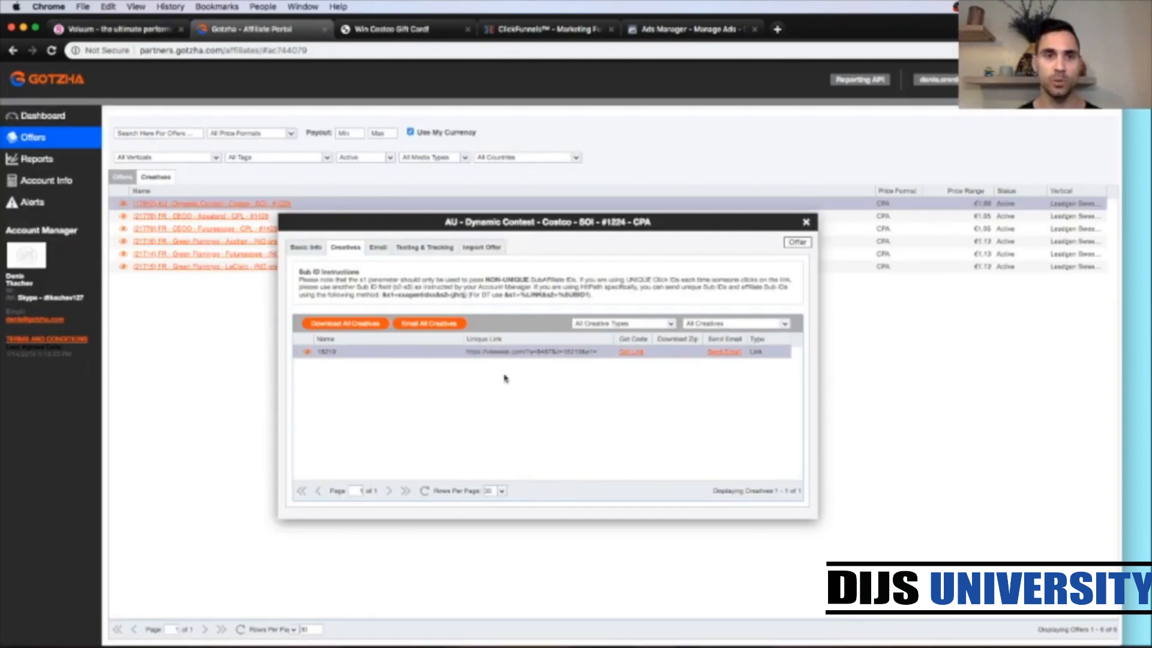
{"action": "triple_click", "coordinate": [537, 354]}
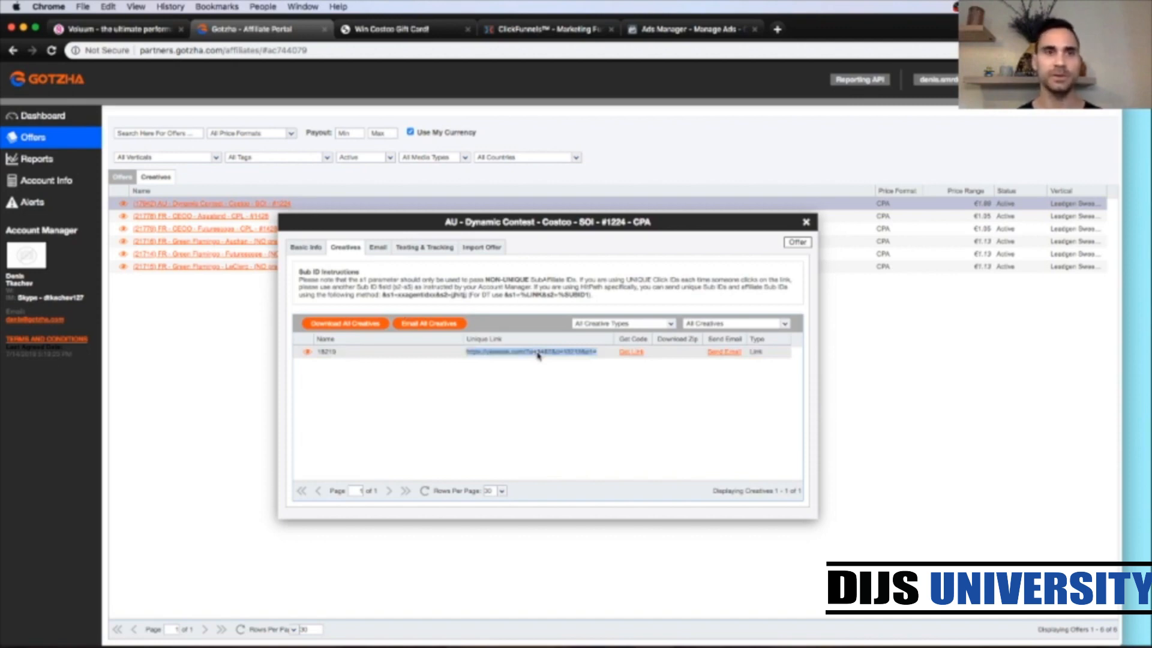
{"action": "left_click", "coordinate": [131, 34]}
{"action": "left_click", "coordinate": [349, 306]}
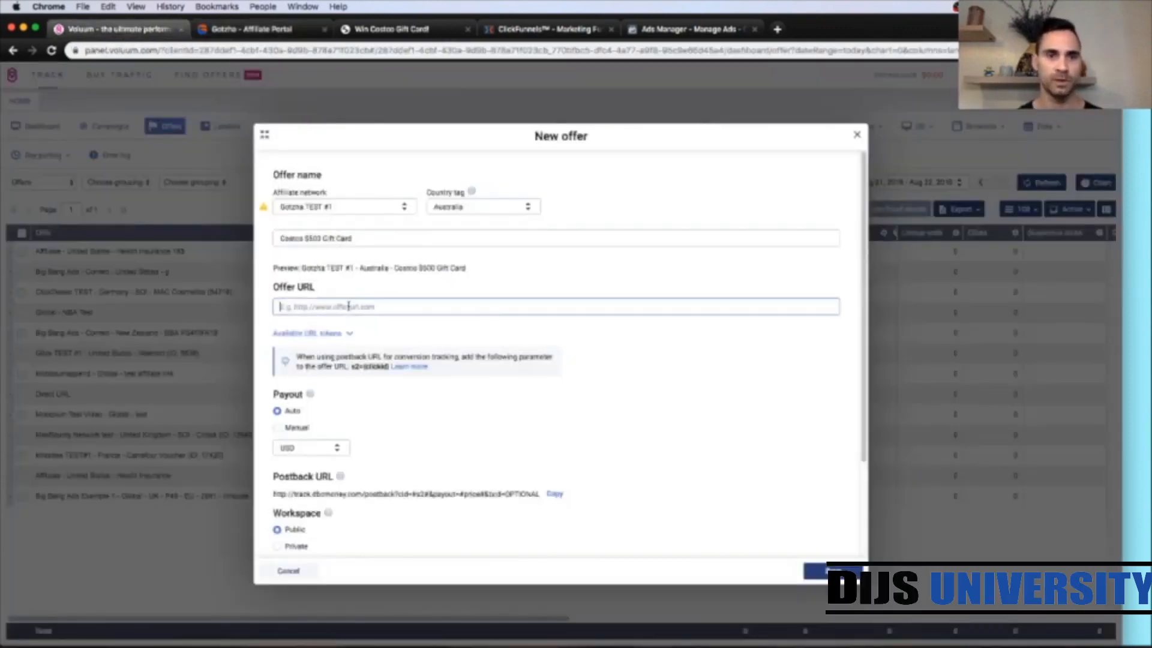
{"action": "type", "text": "https://viewask.com/?a=6467&c=182199&s1="}
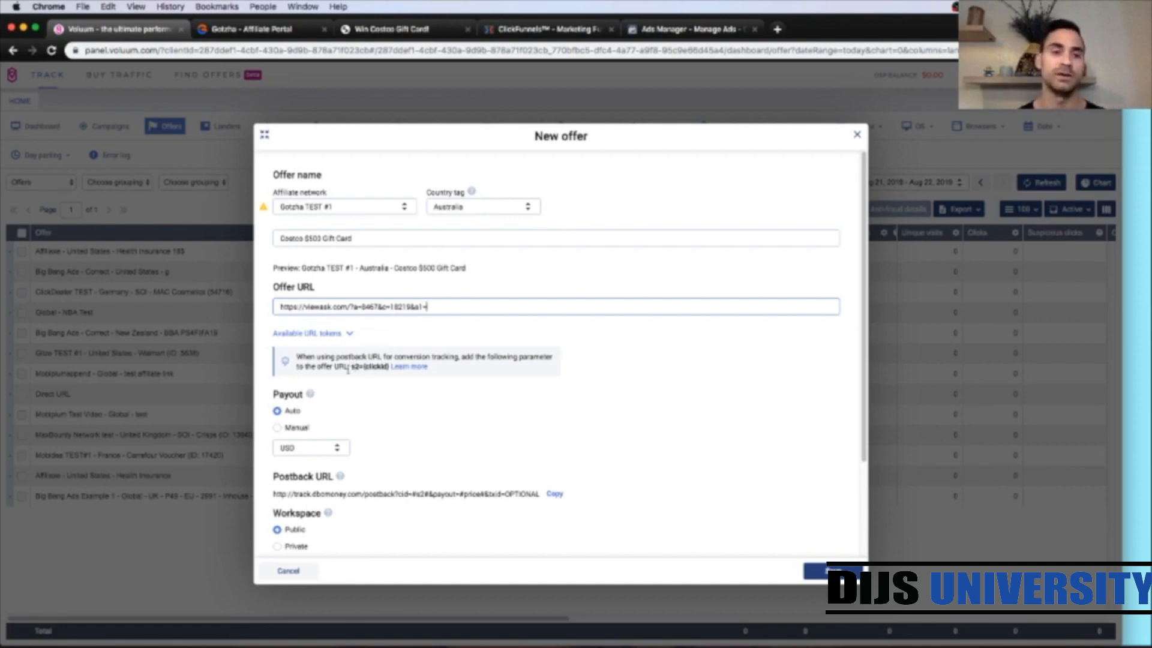
Step: Append &s2={clickid} to the end of the offer URL
{"action": "left_click_drag", "start_coordinate": [352, 366], "coordinate": [389, 367]}
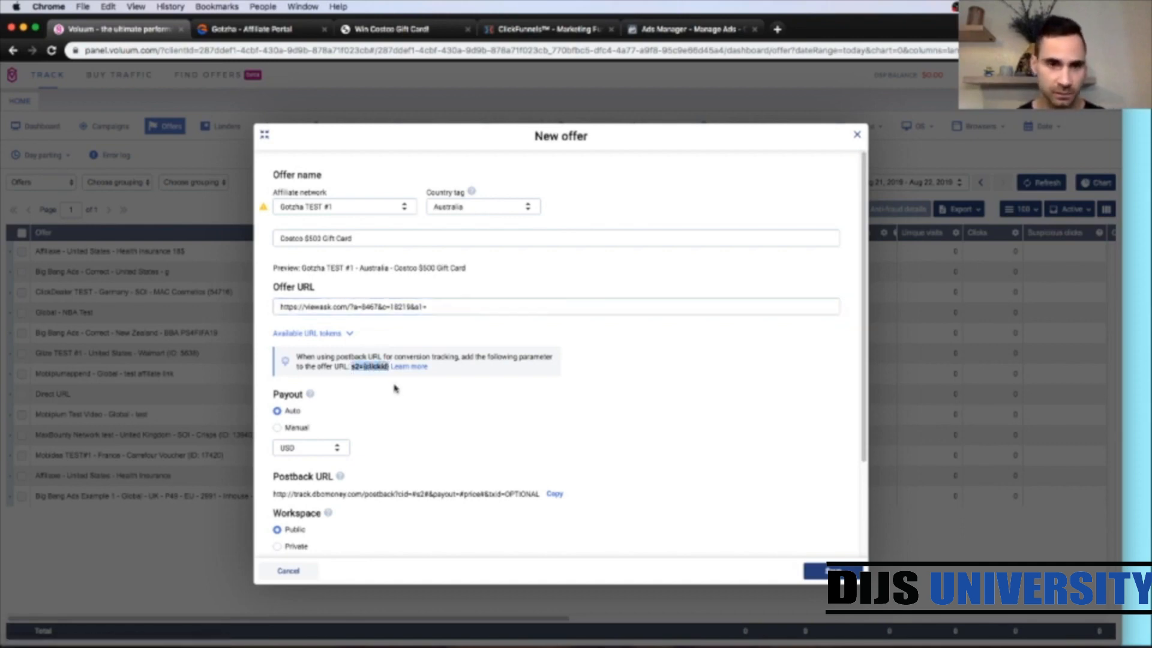
{"action": "left_click", "coordinate": [352, 368]}
{"action": "left_click_drag", "start_coordinate": [352, 368], "coordinate": [387, 366]}
{"action": "key", "text": "super+c"}
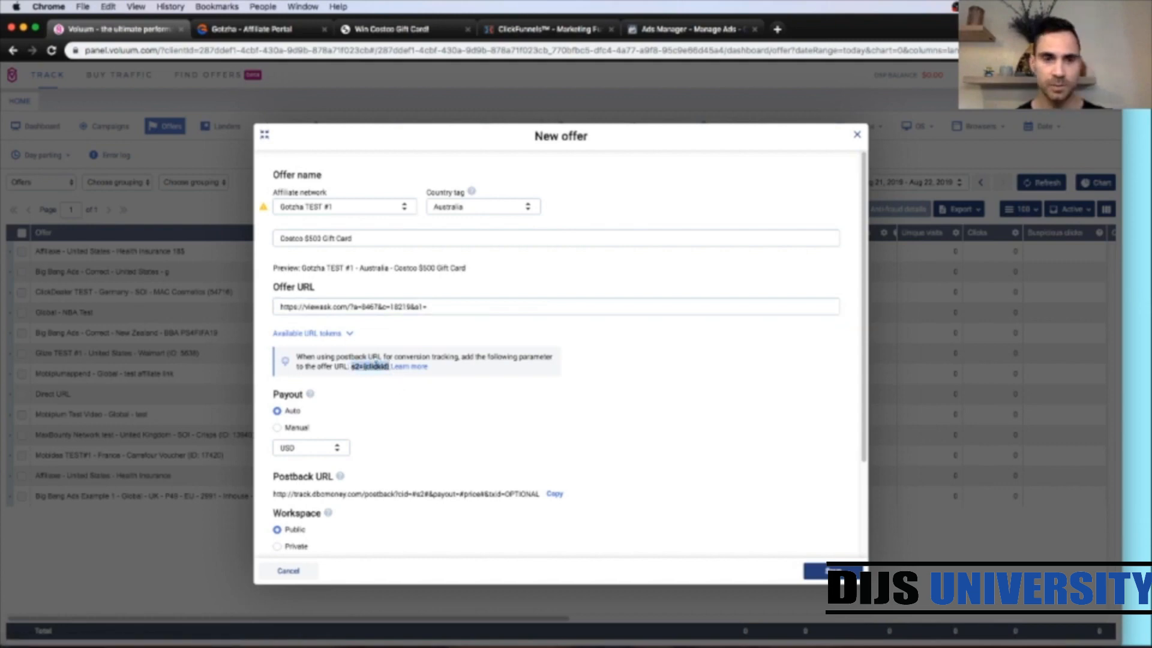
{"action": "left_click", "coordinate": [447, 308]}
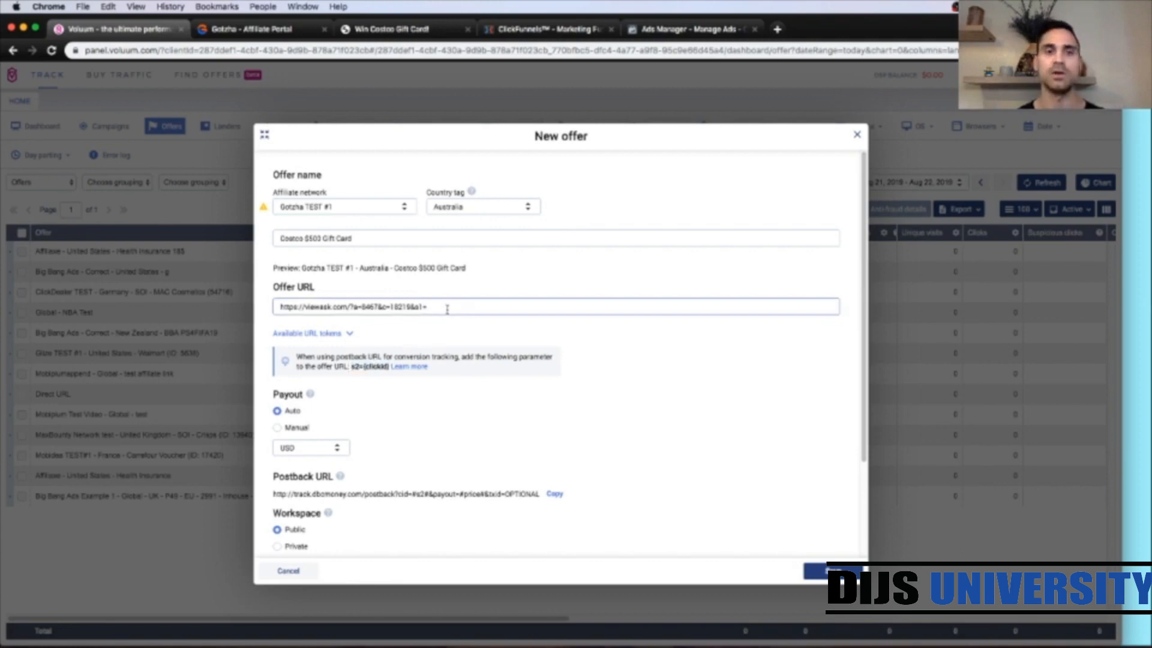
{"action": "type", "text": "&"}
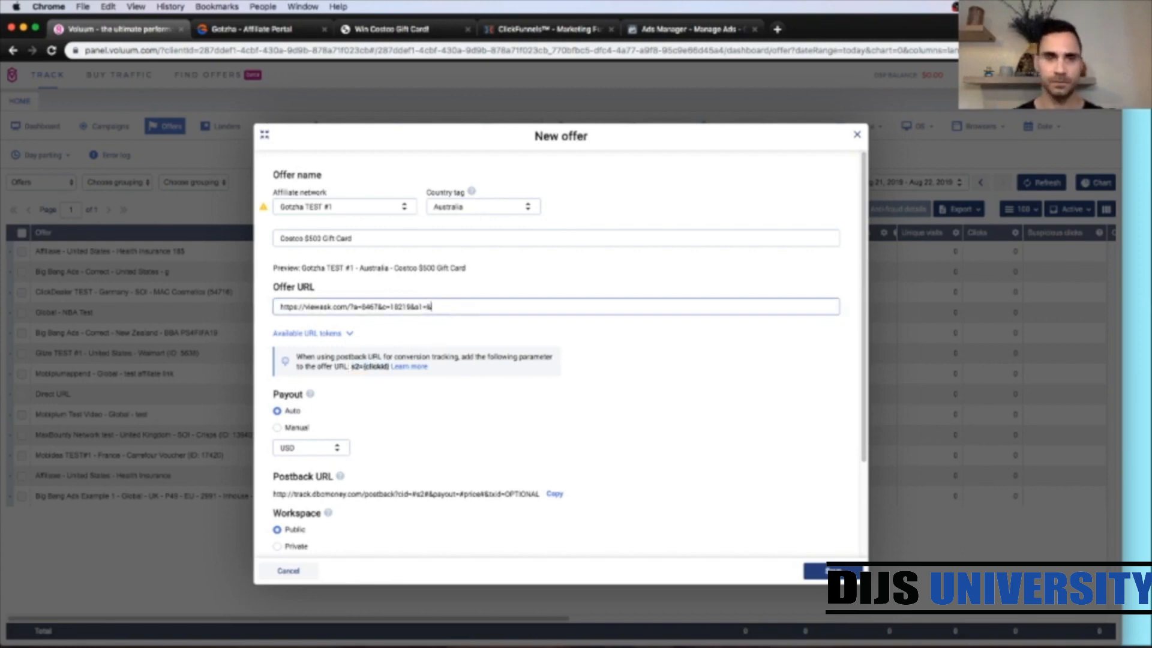
{"action": "key", "text": "super+v"}
Step: Save the new offer
{"action": "left_click", "coordinate": [556, 280]}
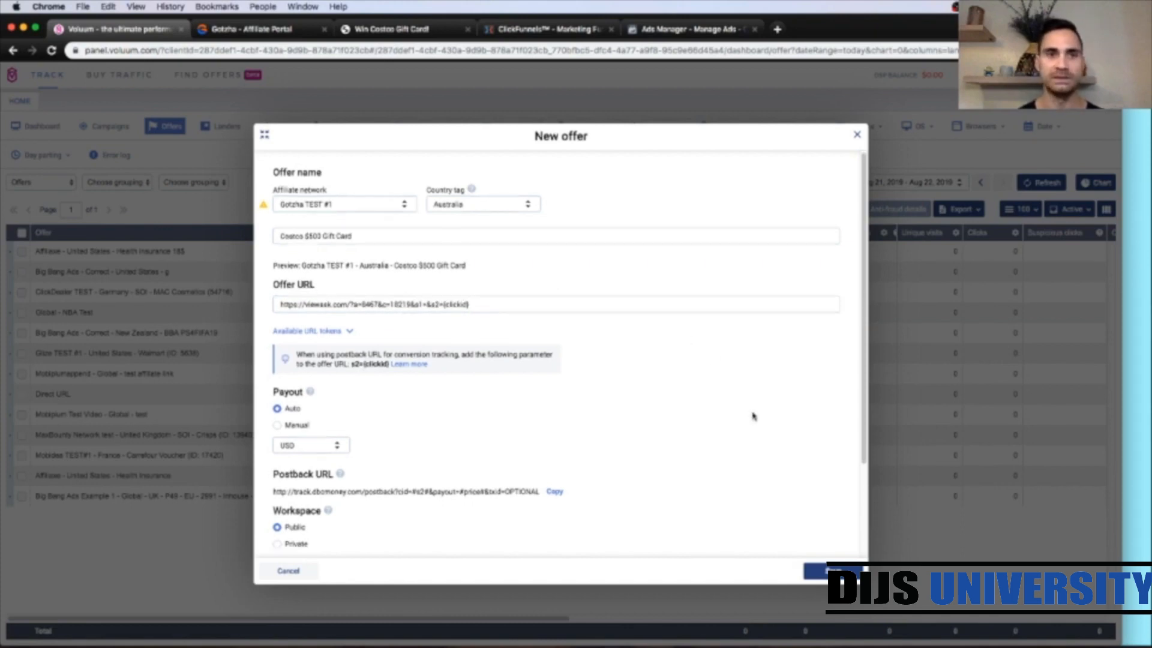
{"action": "scroll", "coordinate": [754, 415], "scroll_direction": "down", "scroll_amount": 2}
{"action": "scroll", "coordinate": [754, 416], "scroll_direction": "down", "scroll_amount": 4}
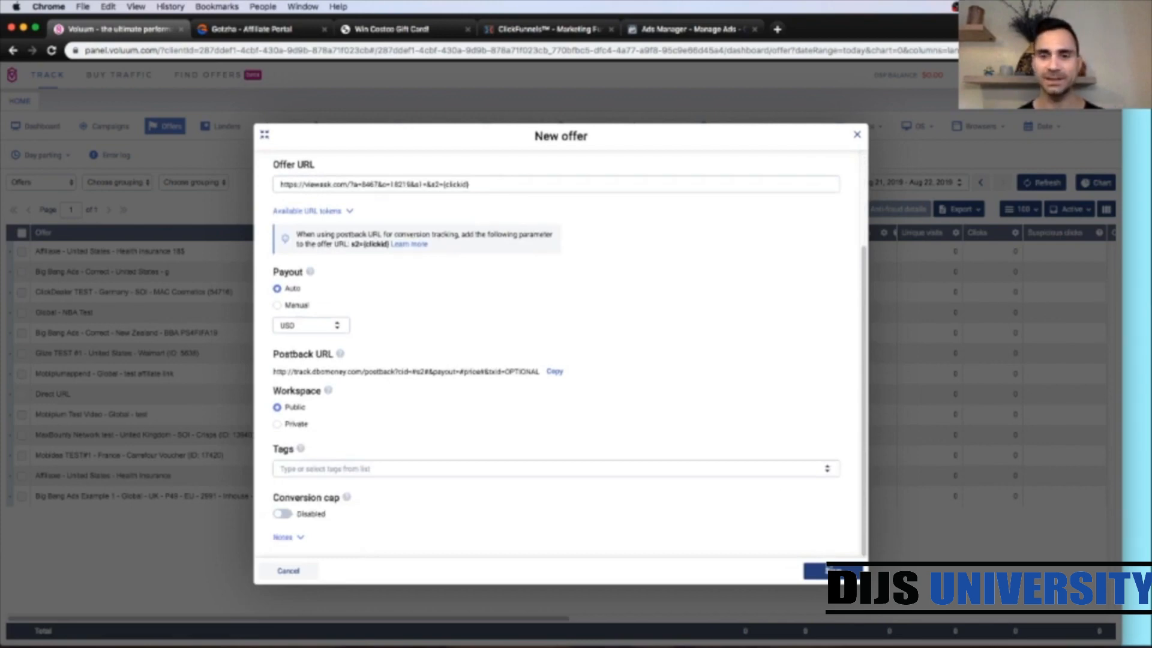
{"action": "left_click", "coordinate": [833, 570]}
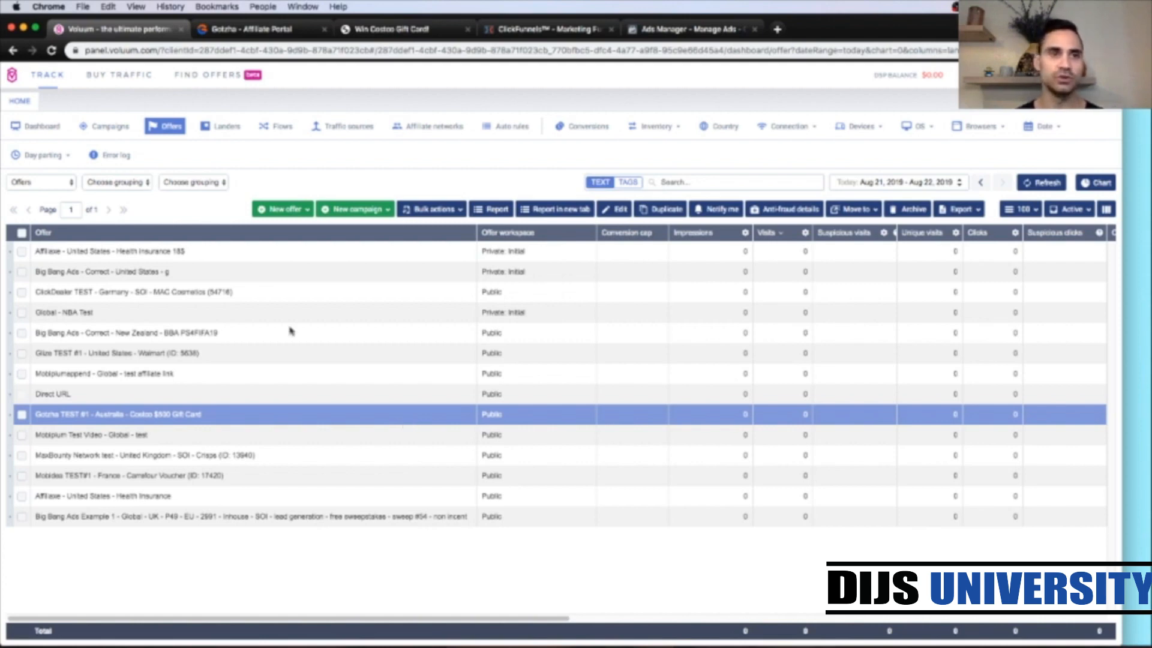
Step: Start a new TRK Simple campaign and set its traffic source to Facebook TEST #3
{"action": "left_click", "coordinate": [106, 129]}
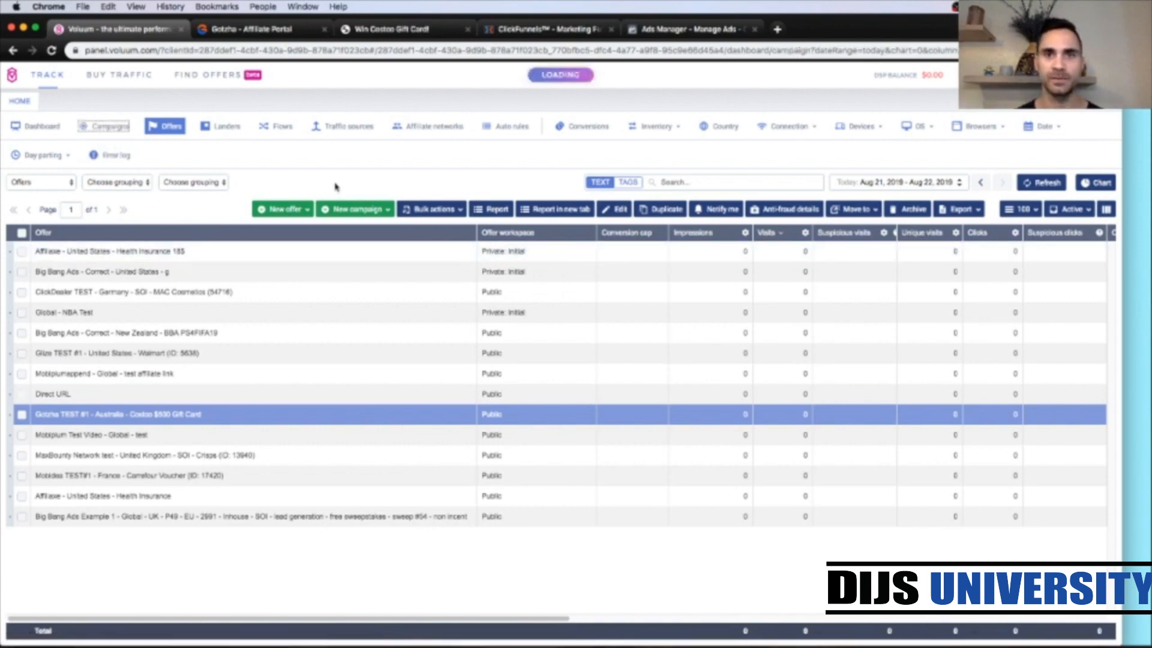
{"action": "left_click", "coordinate": [376, 211]}
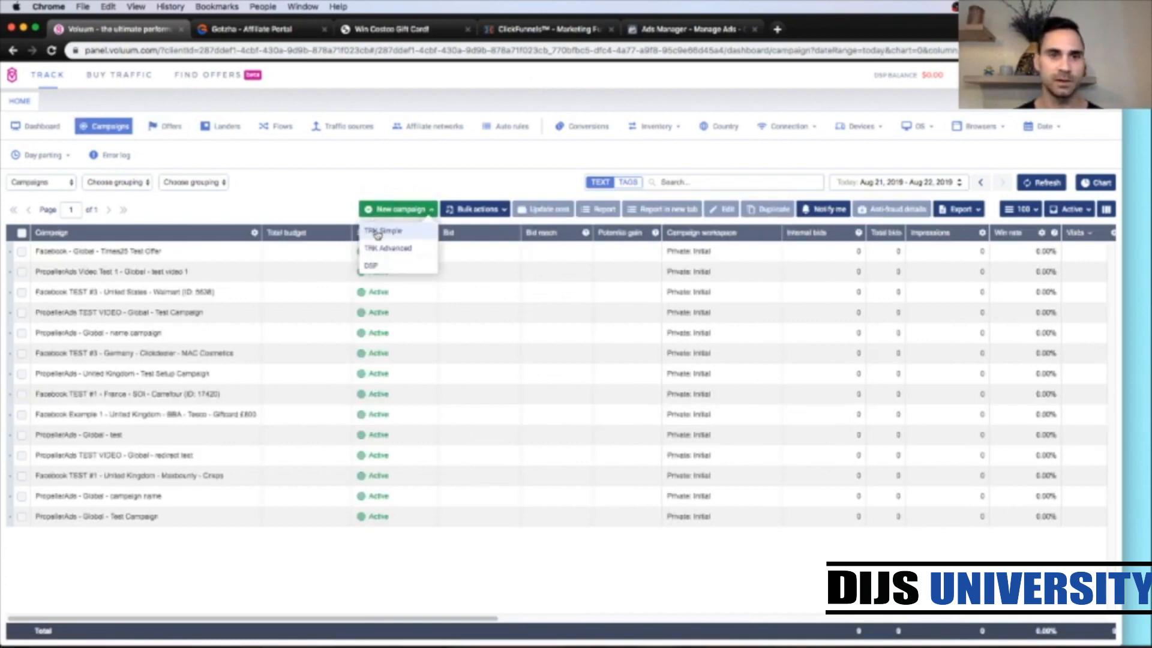
{"action": "left_click", "coordinate": [376, 234]}
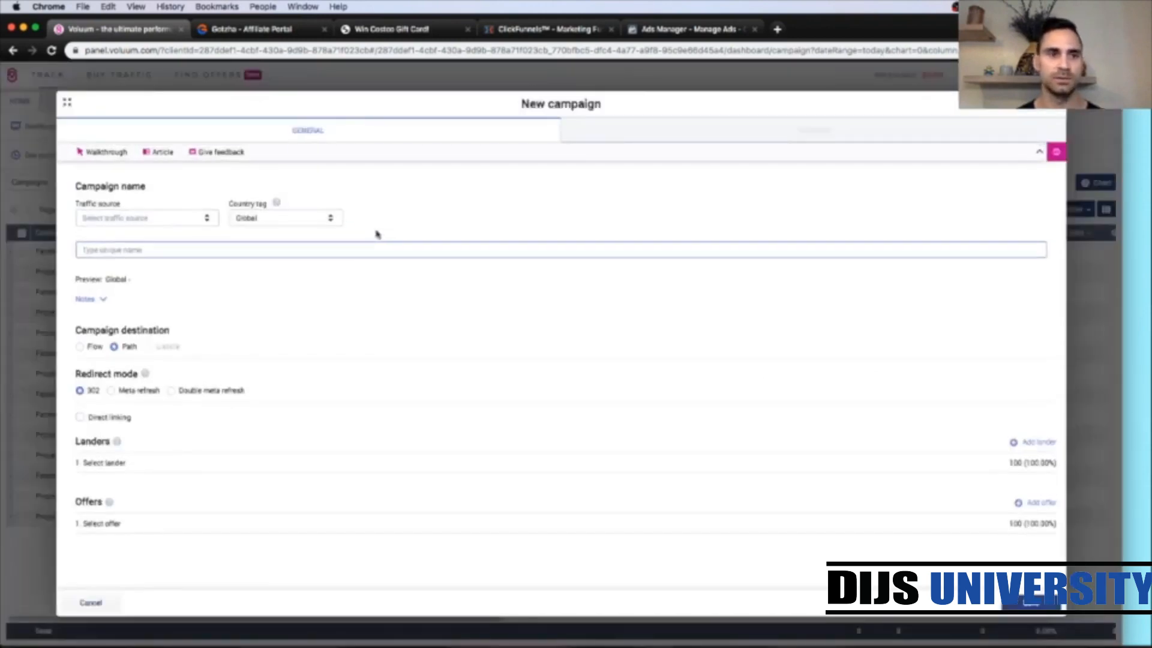
{"action": "left_click", "coordinate": [207, 219]}
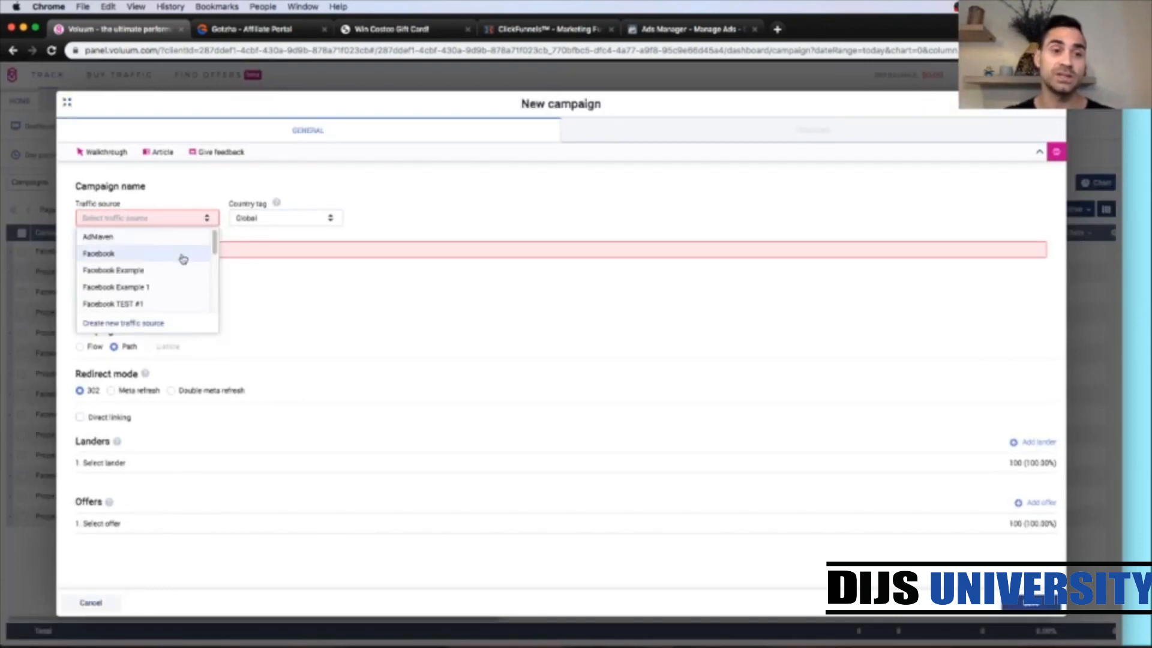
{"action": "left_click_drag", "start_coordinate": [214, 243], "coordinate": [214, 255]}
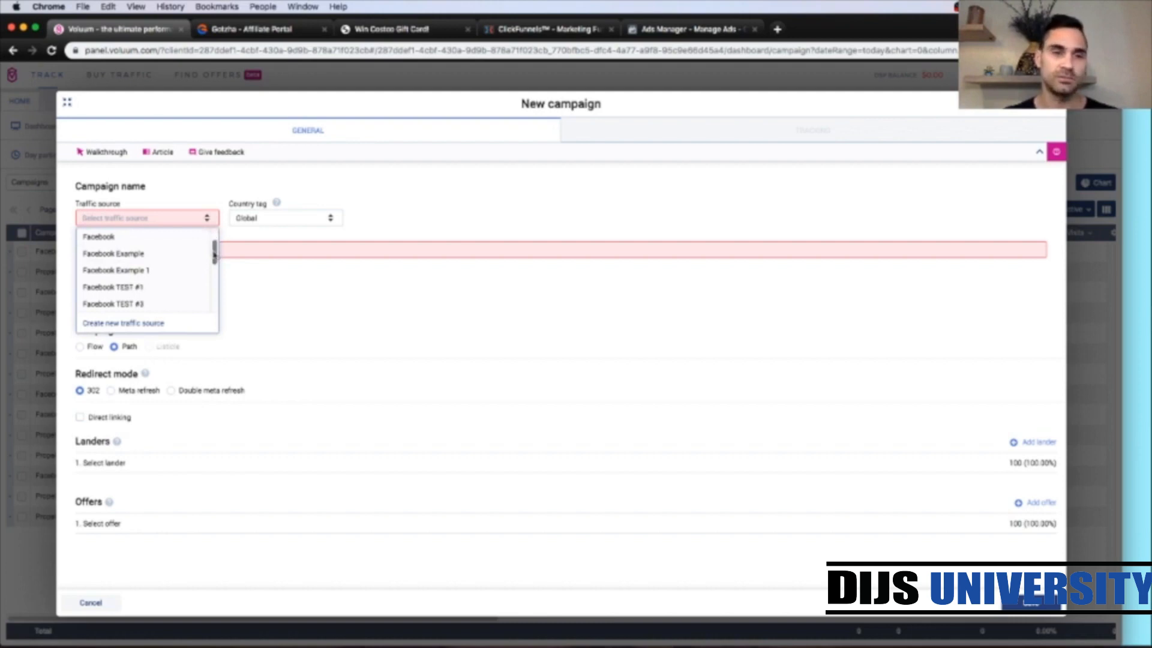
{"action": "left_click", "coordinate": [142, 304]}
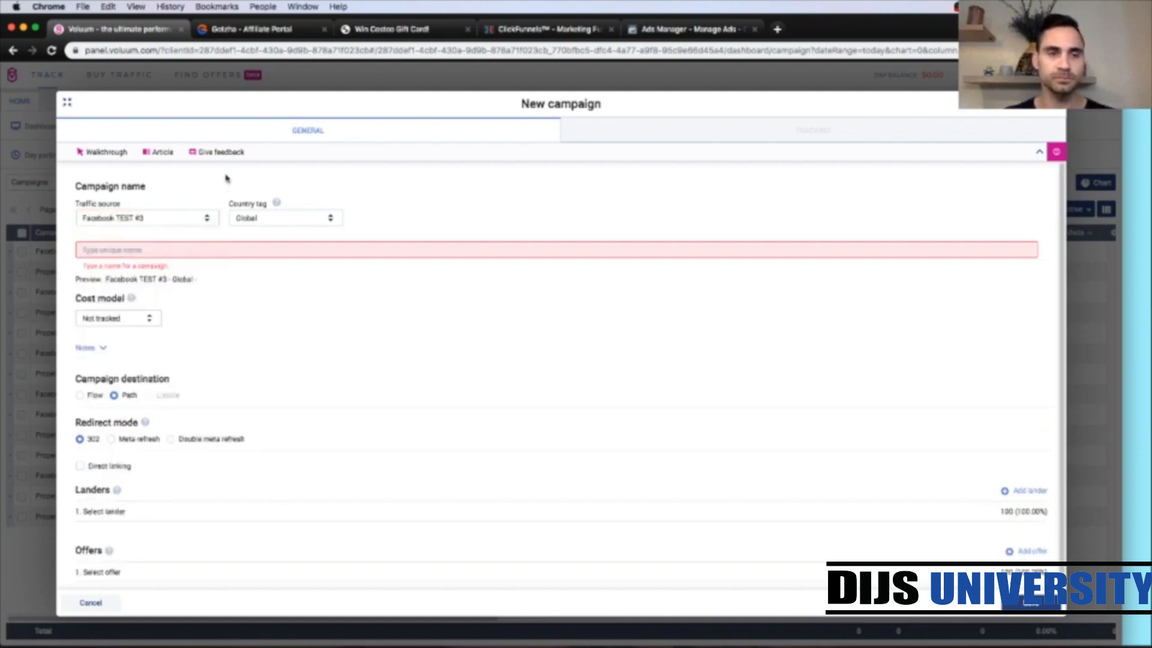
Step: Set the campaign's country tag to Australia and name it Costco $500 Gift Card
{"action": "left_click", "coordinate": [329, 219]}
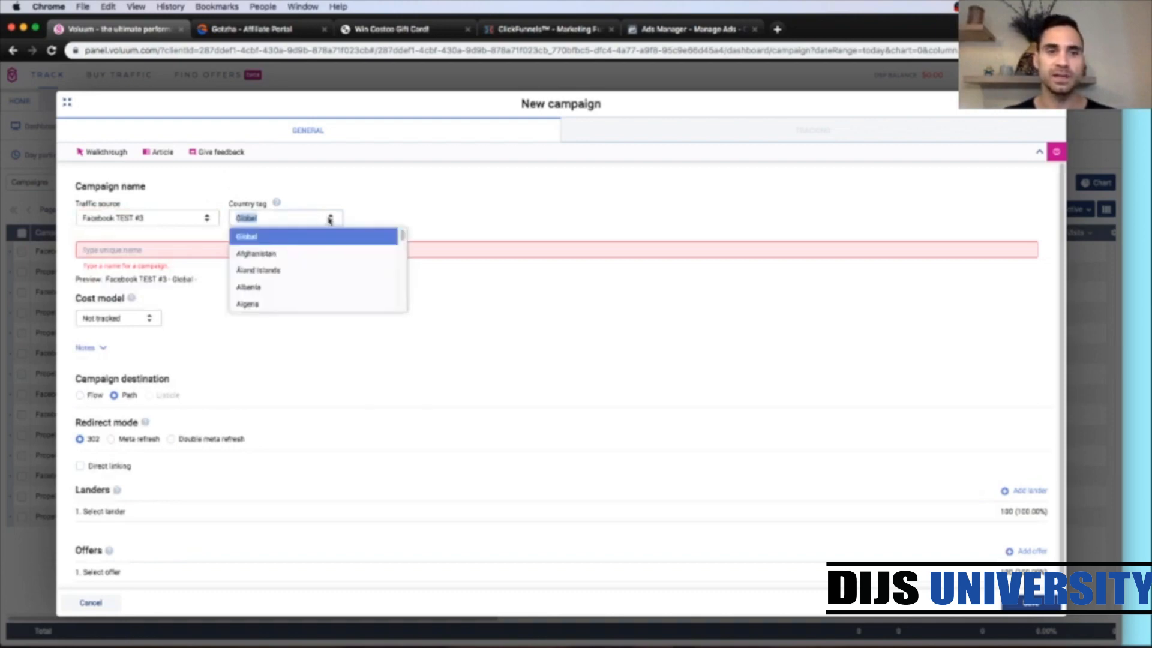
{"action": "type", "text": "austra"}
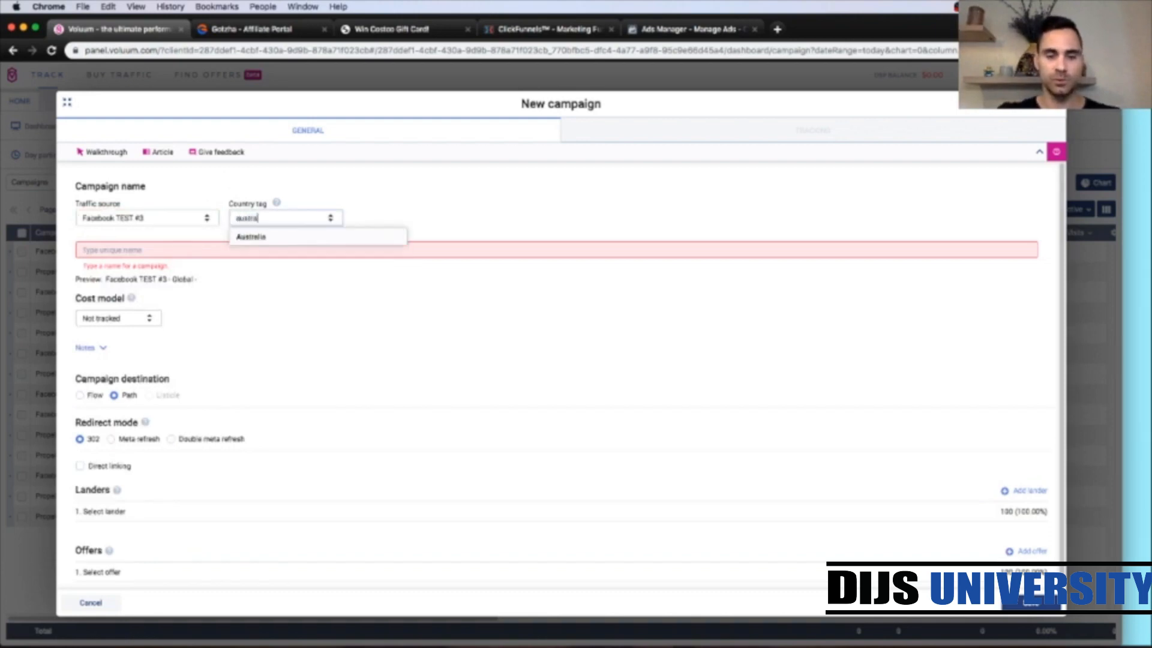
{"action": "left_click", "coordinate": [324, 237]}
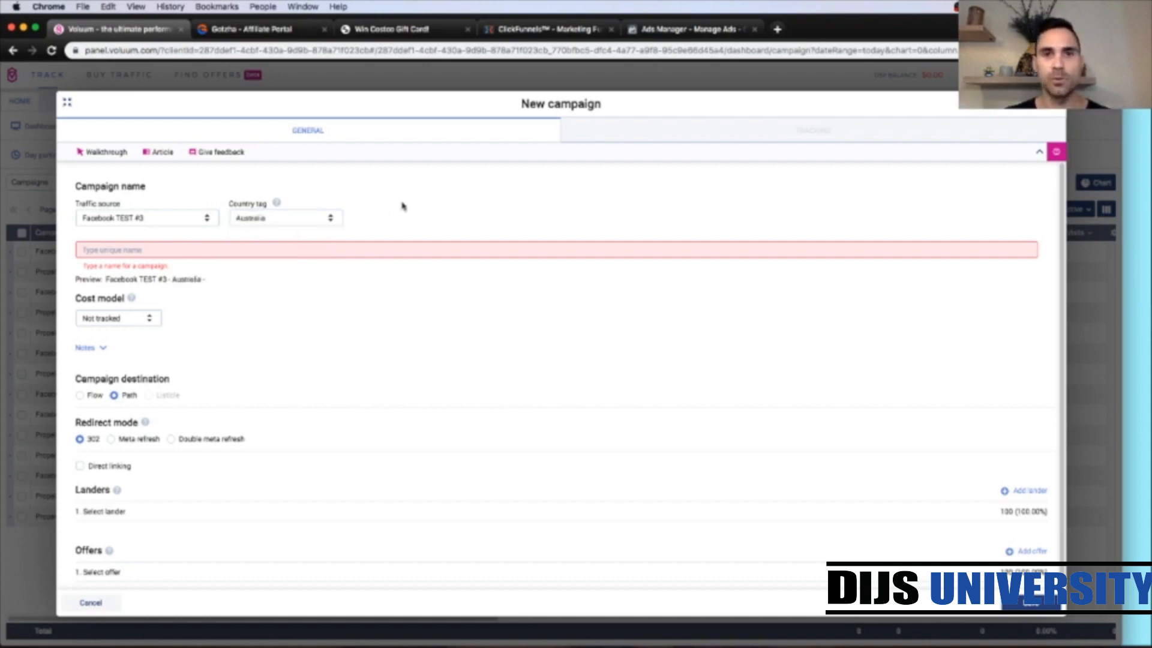
{"action": "left_click", "coordinate": [167, 244]}
{"action": "type", "text": "Costco "}
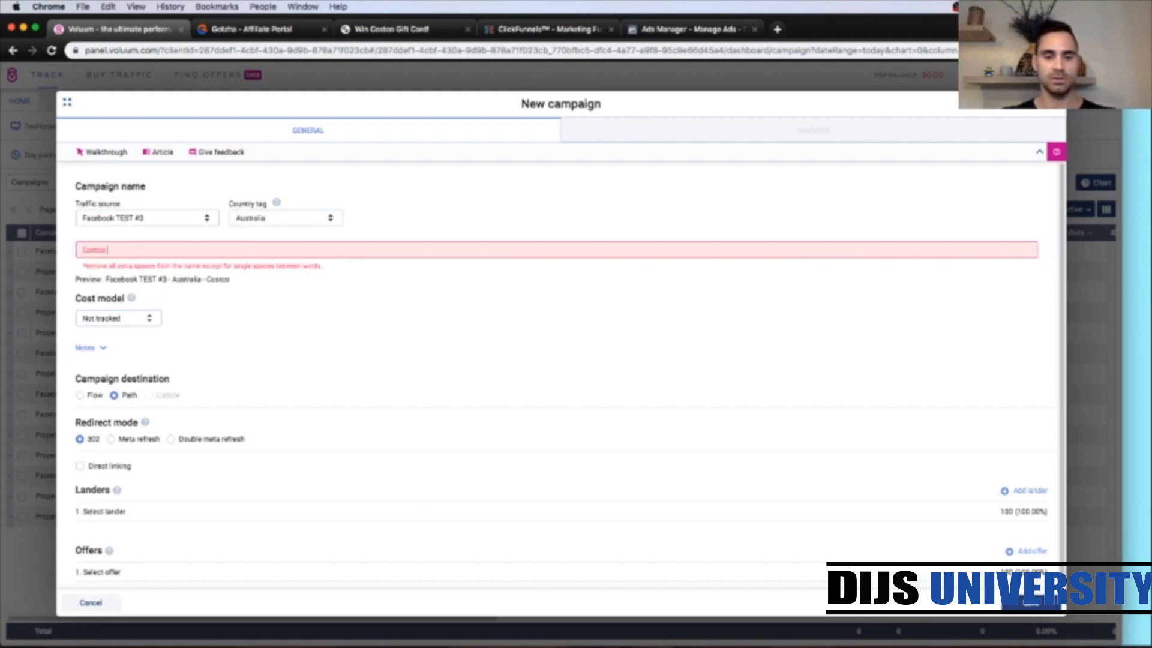
{"action": "type", "text": "$500 "}
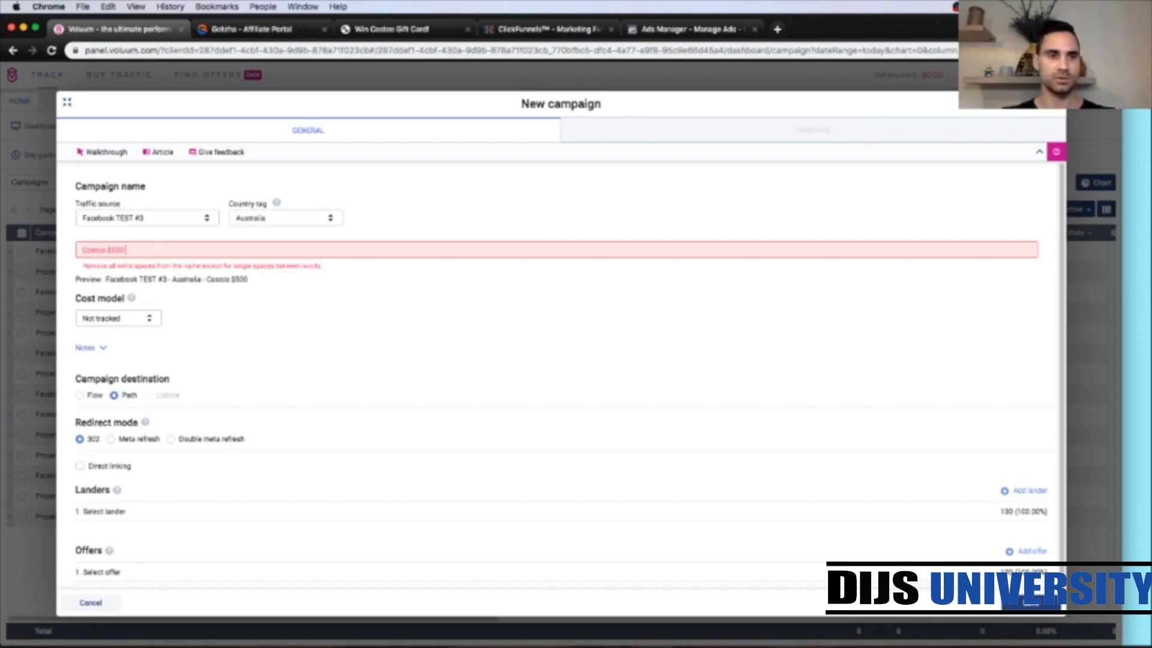
{"action": "type", "text": "0ift Card"}
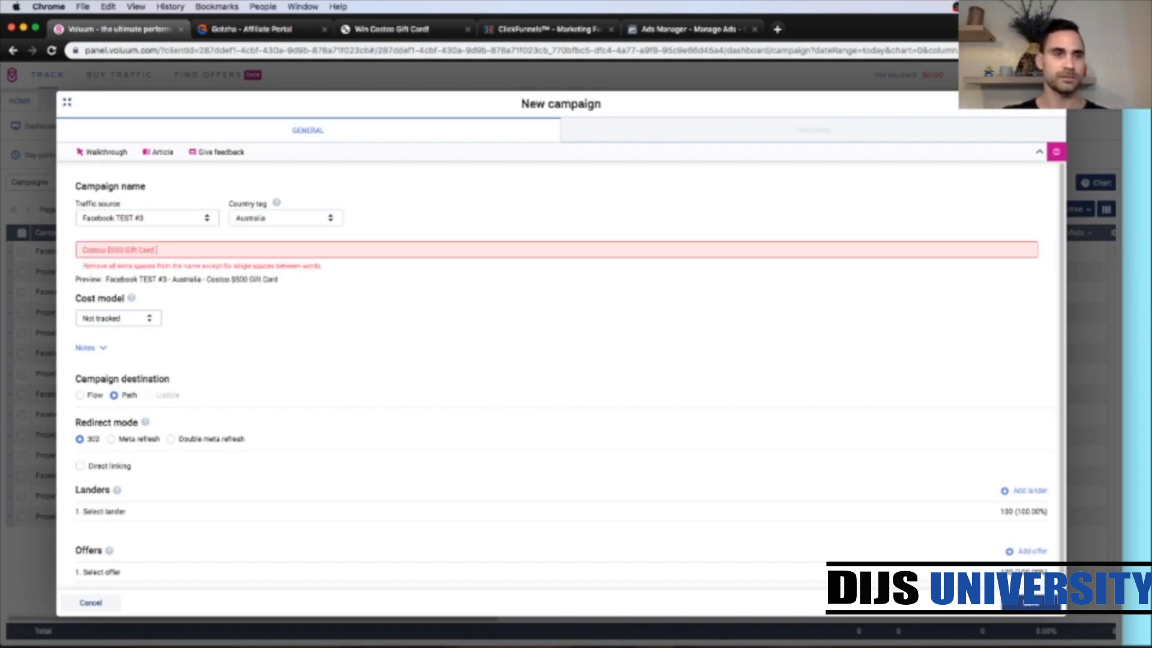
{"action": "key", "text": "BackSpace"}
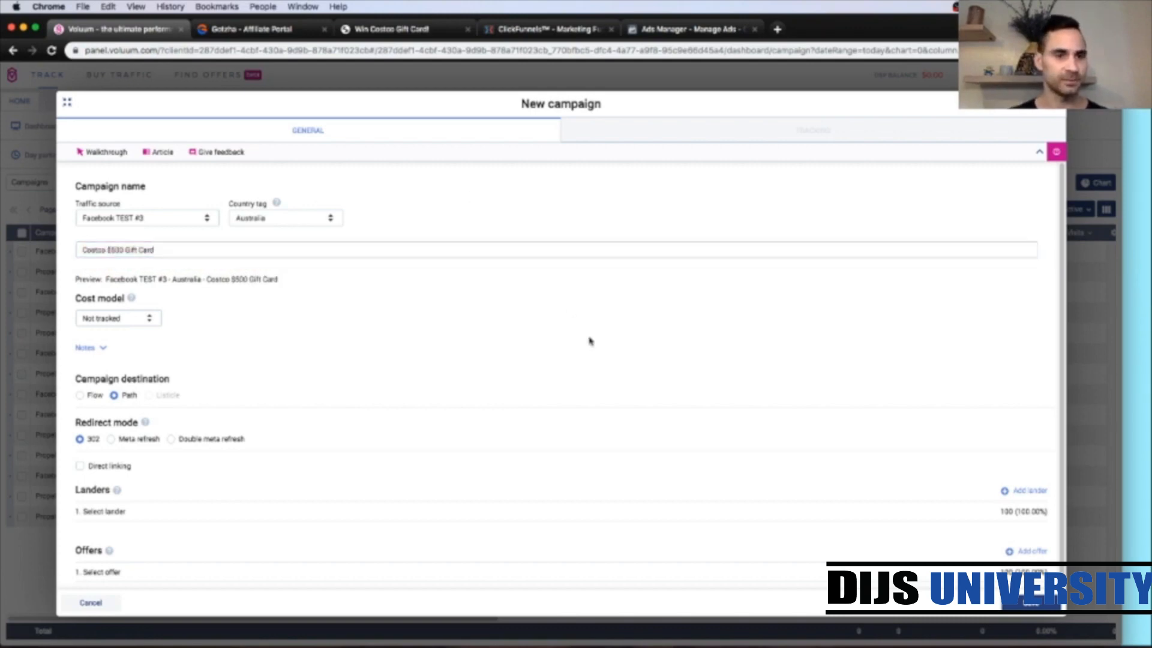
Step: Select the Australia - CF - Costco lander for the campaign path
{"action": "scroll", "coordinate": [593, 356], "scroll_direction": "down", "scroll_amount": 1}
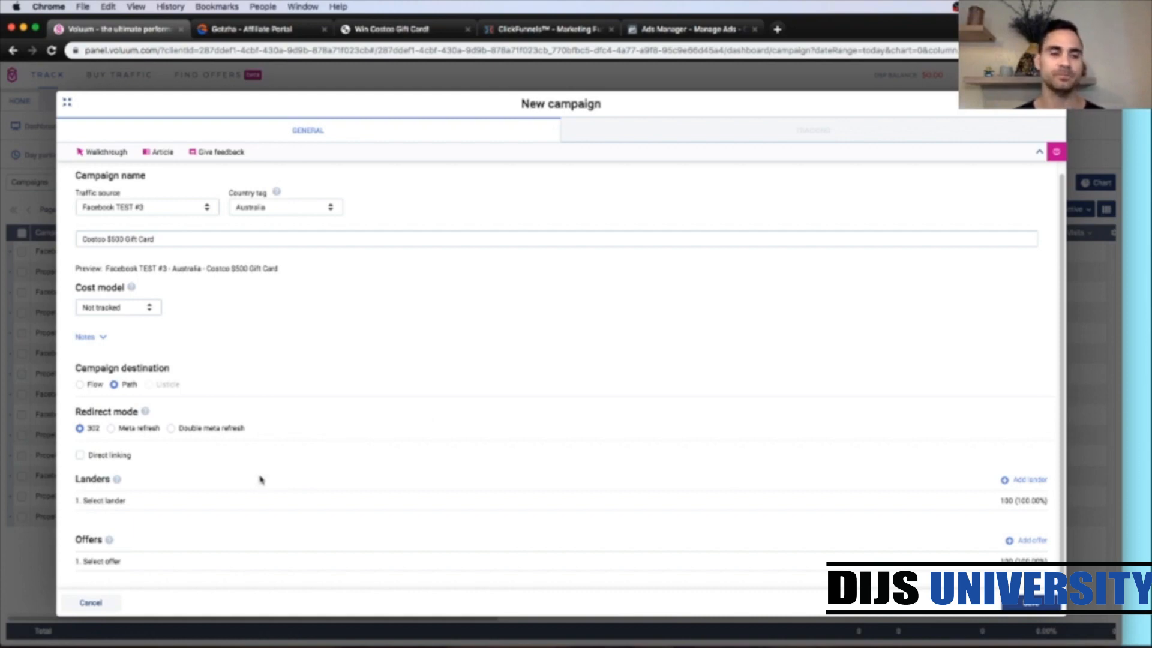
{"action": "left_click", "coordinate": [155, 500]}
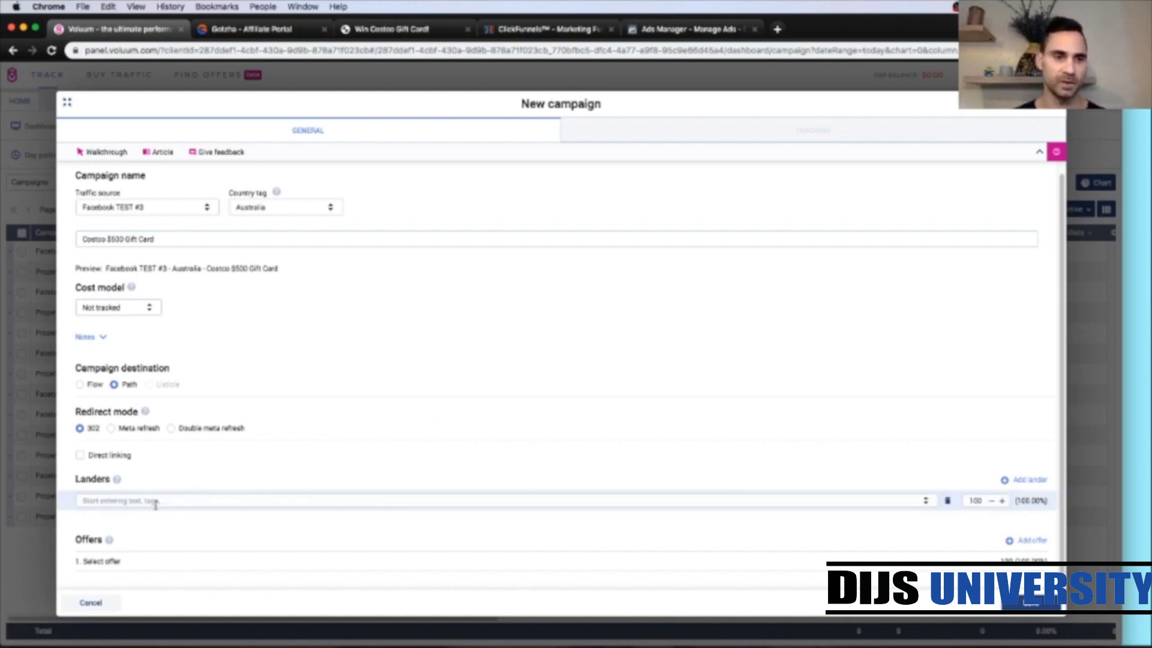
{"action": "left_click", "coordinate": [151, 501]}
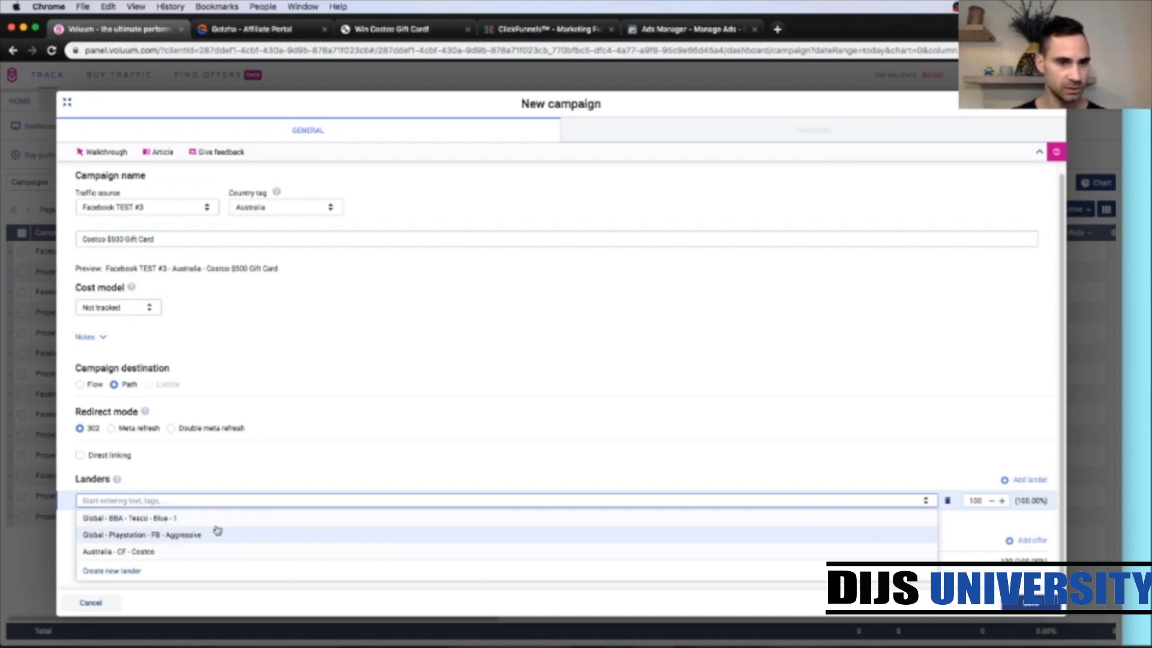
{"action": "left_click", "coordinate": [145, 552]}
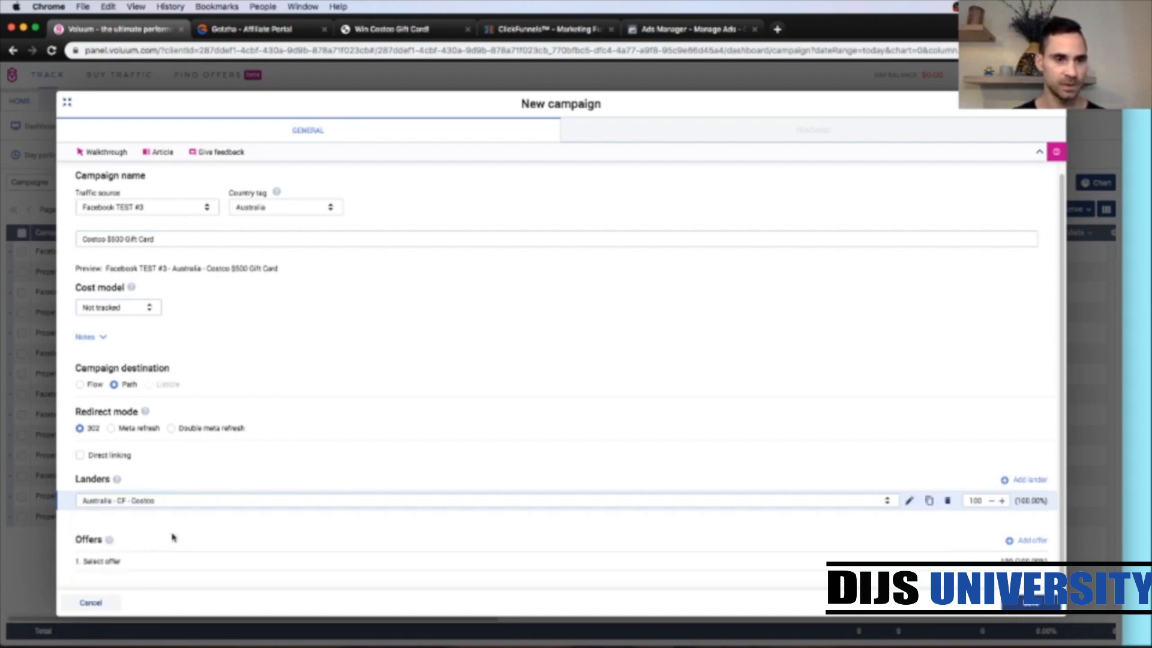
Step: Select the Gotzha TEST #1 - Australia - Costco $500 Gift Card offer and save the campaign
{"action": "left_click", "coordinate": [168, 561]}
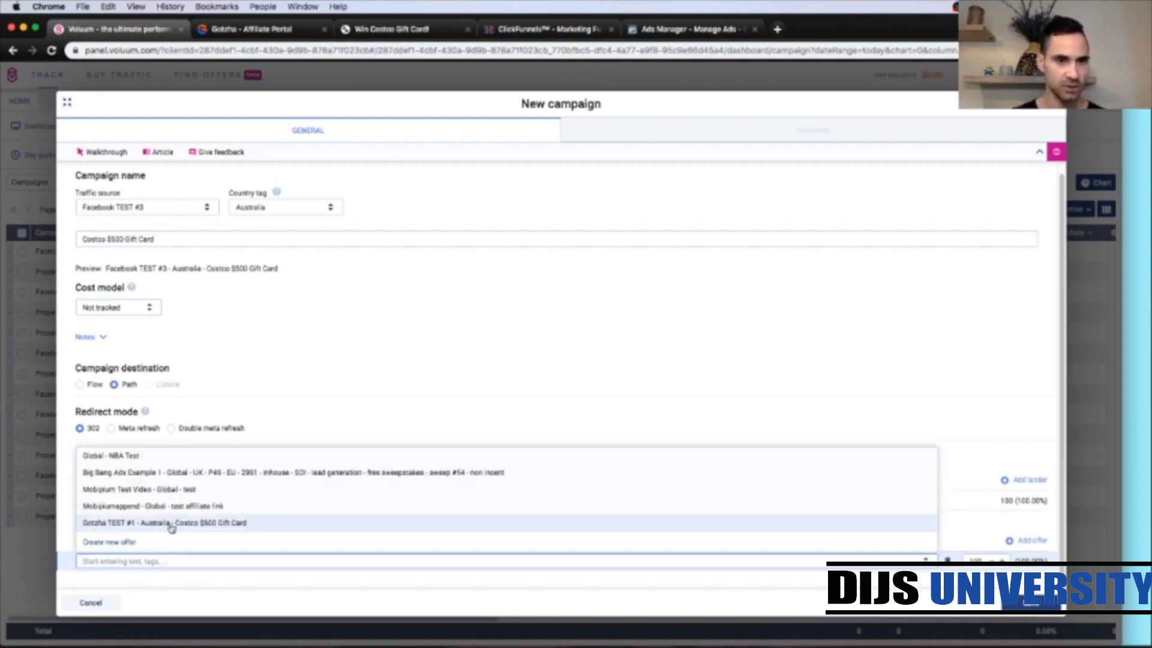
{"action": "left_click", "coordinate": [201, 526]}
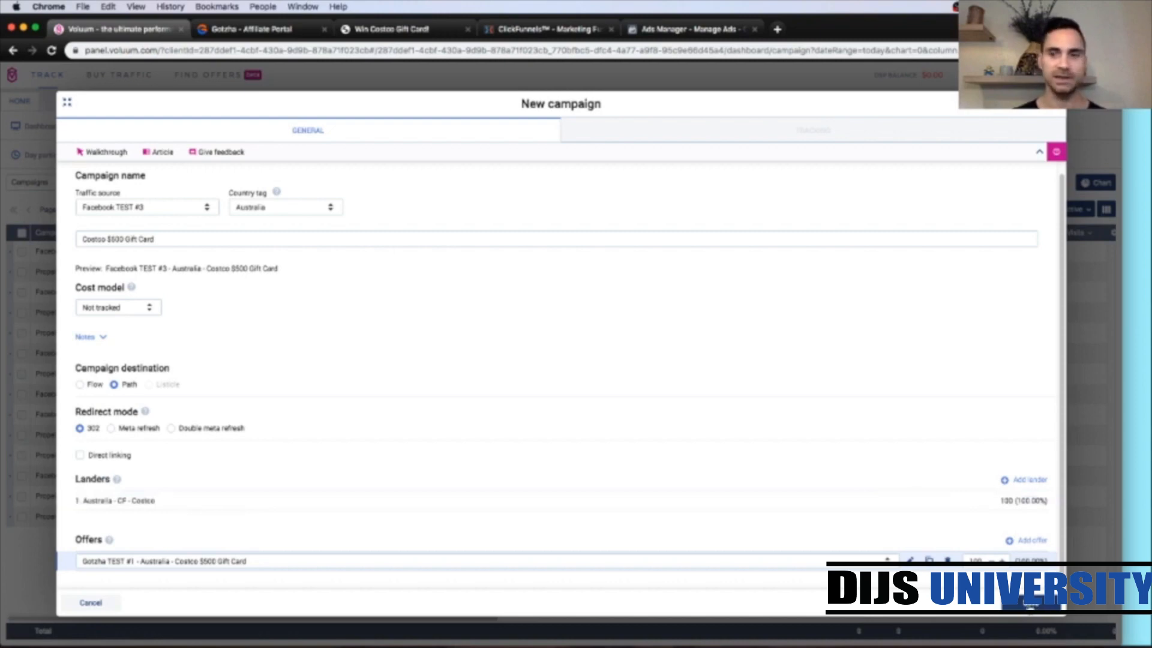
{"action": "left_click", "coordinate": [1030, 608]}
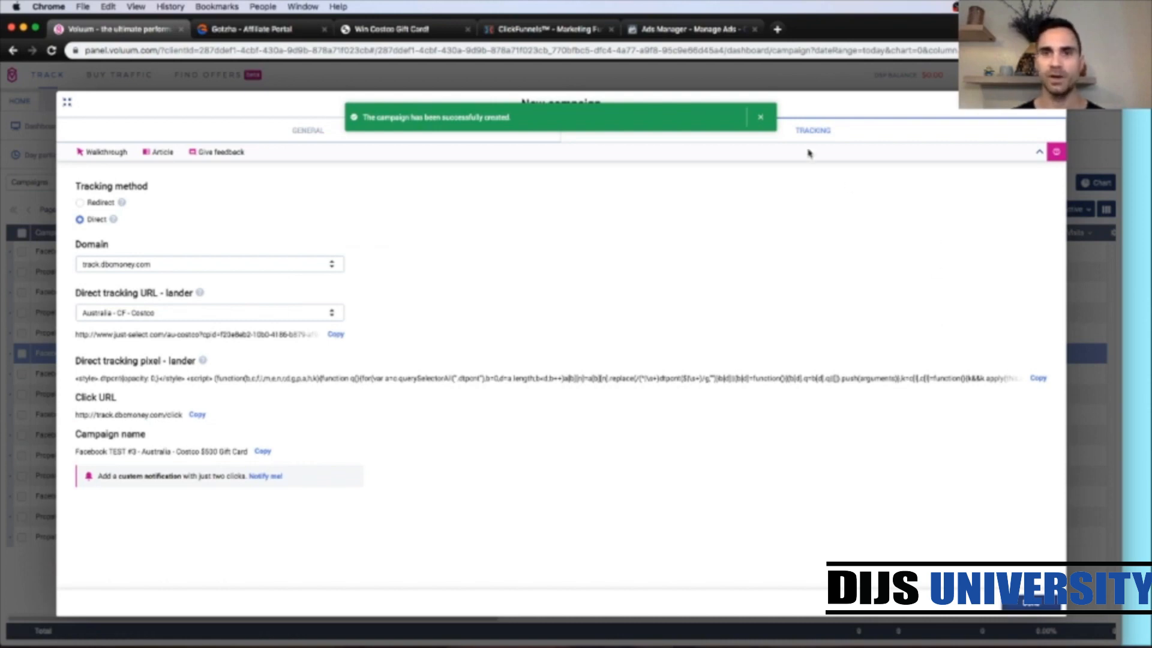
{"action": "left_click", "coordinate": [760, 118]}
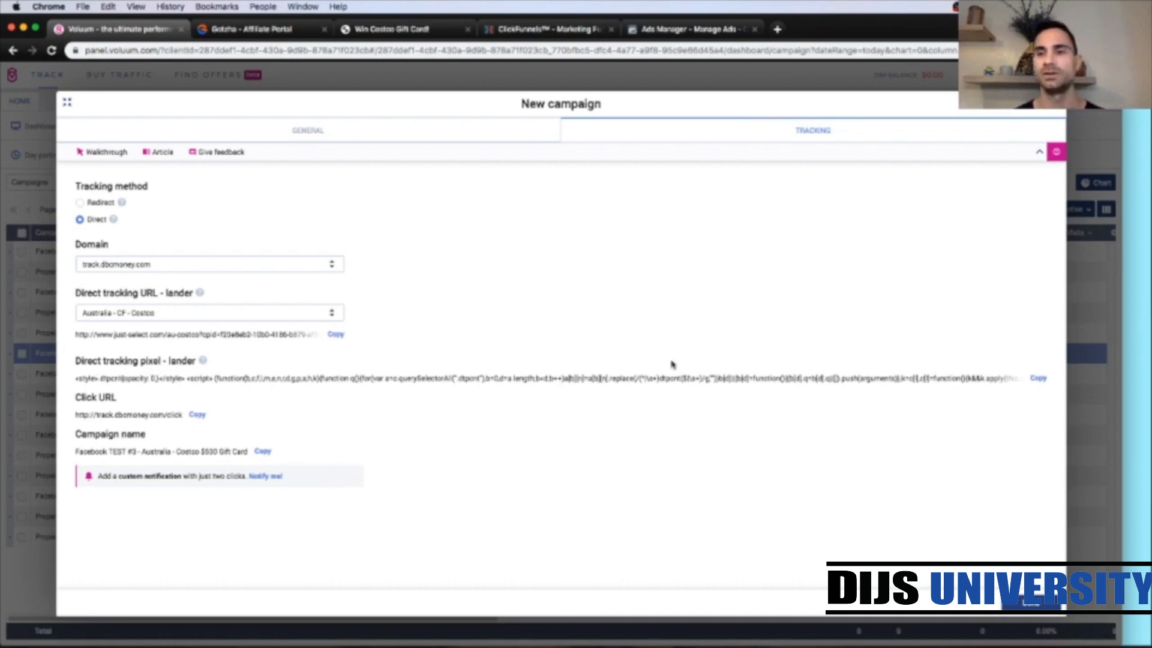
Step: Copy the campaign's direct tracking pixel and paste it on its own line in the ClickFunnels funnel's head tracking code
{"action": "left_click", "coordinate": [1037, 379]}
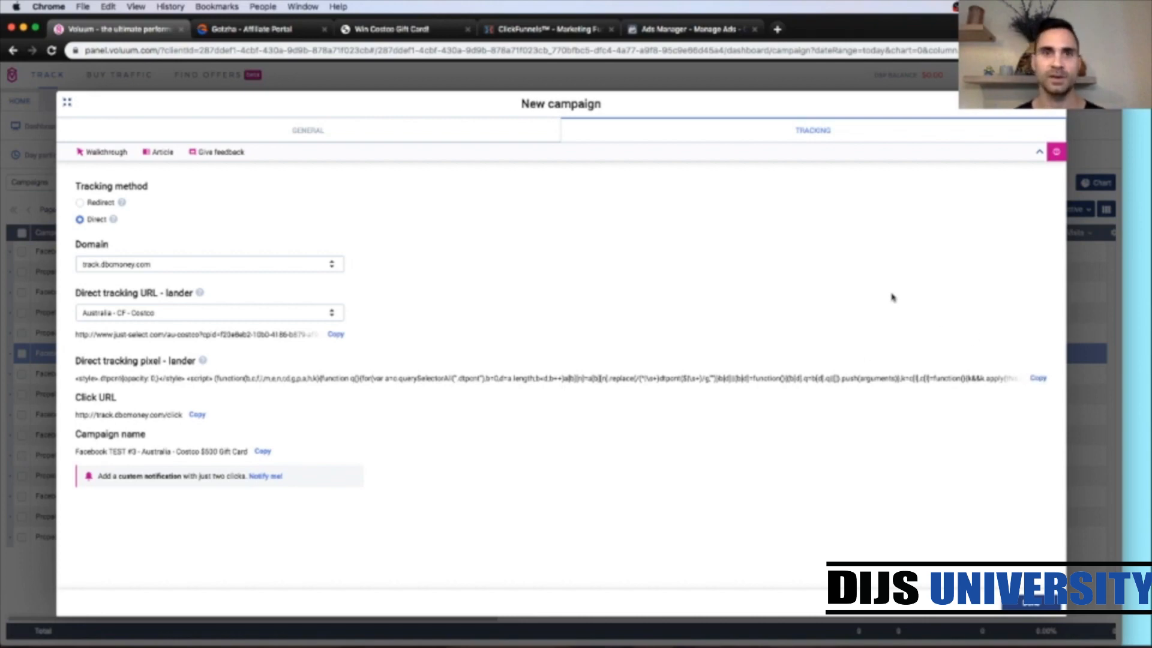
{"action": "left_click", "coordinate": [537, 34]}
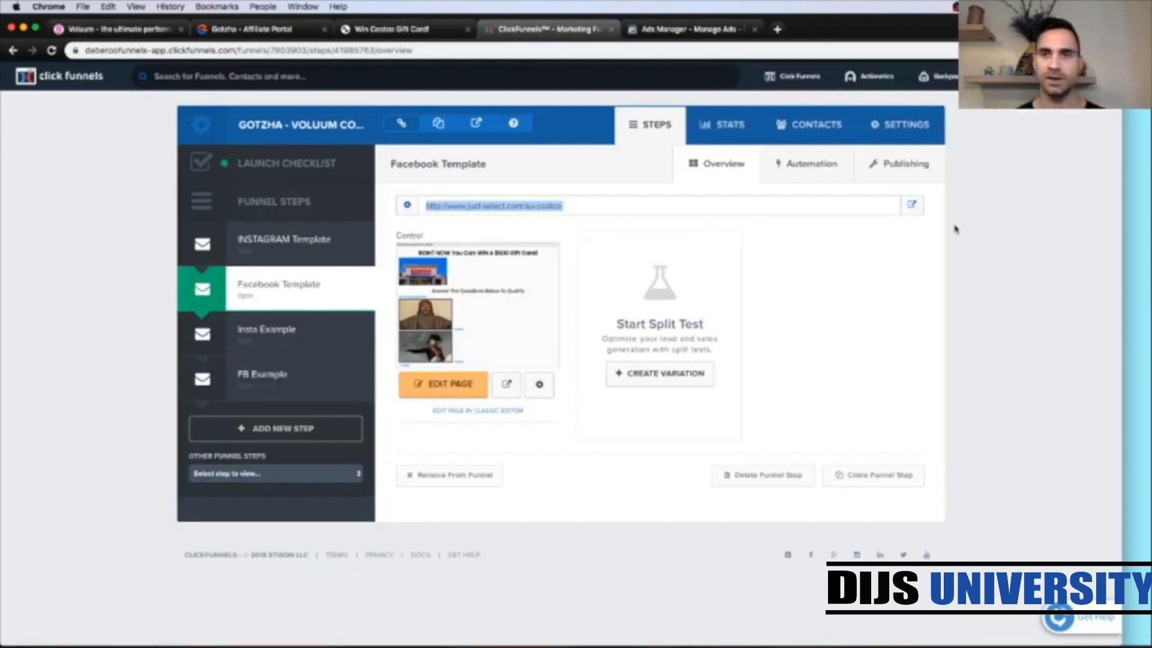
{"action": "left_click", "coordinate": [976, 196]}
{"action": "left_click", "coordinate": [904, 127]}
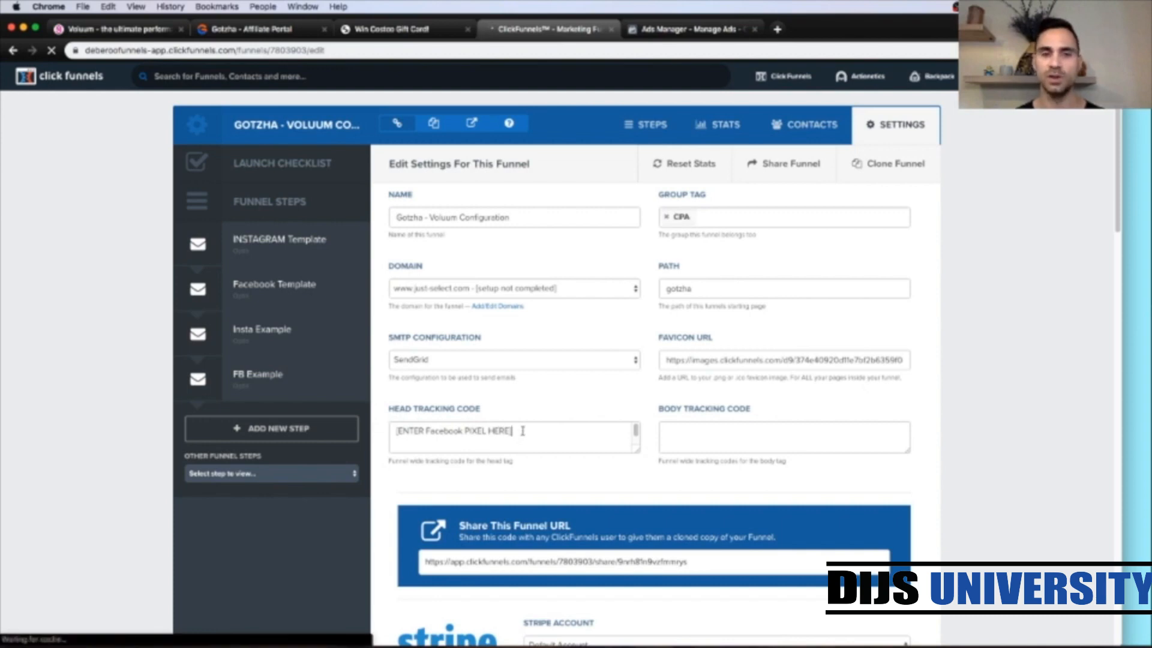
{"action": "left_click", "coordinate": [522, 430]}
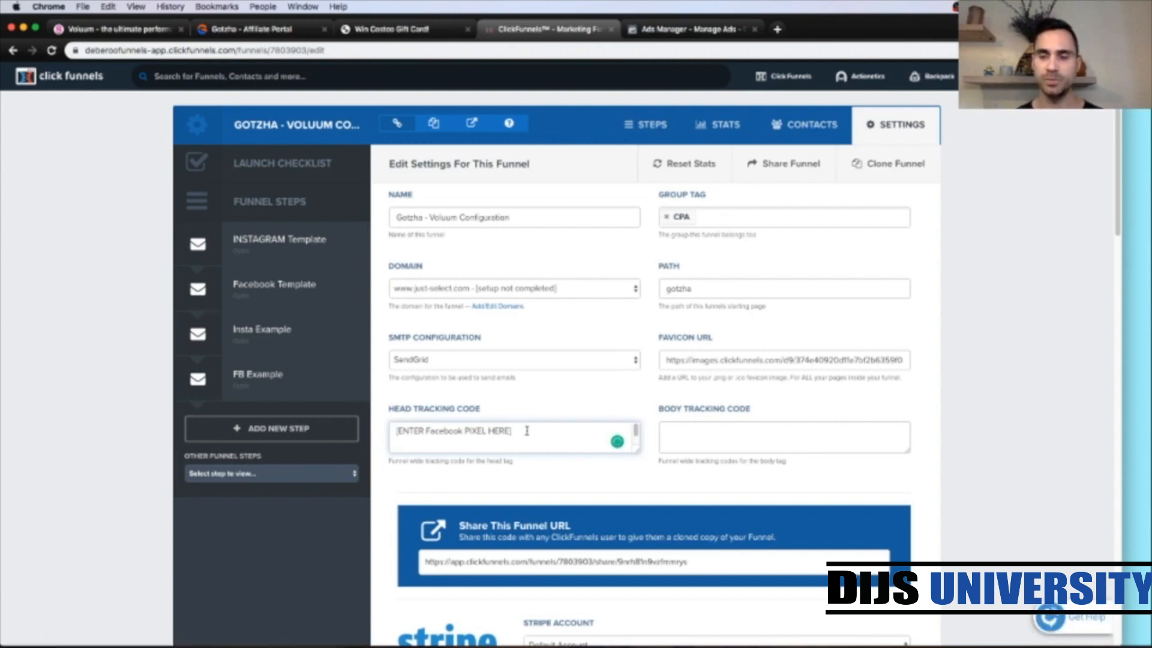
{"action": "key", "text": "Return"}
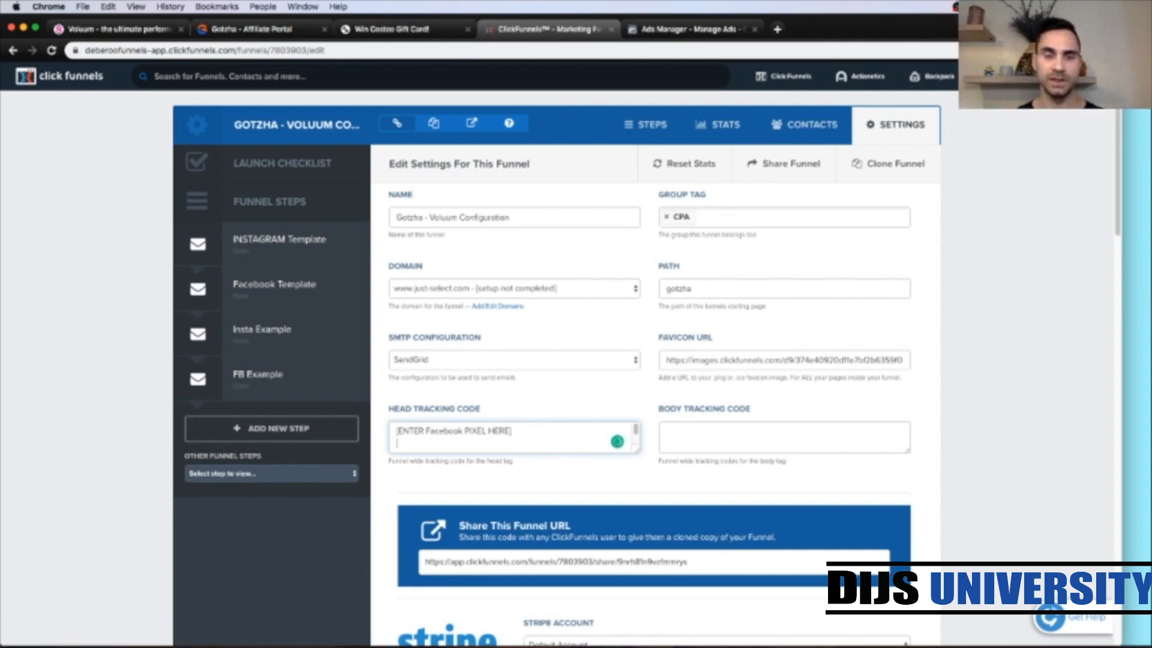
{"action": "key", "text": "super+v"}
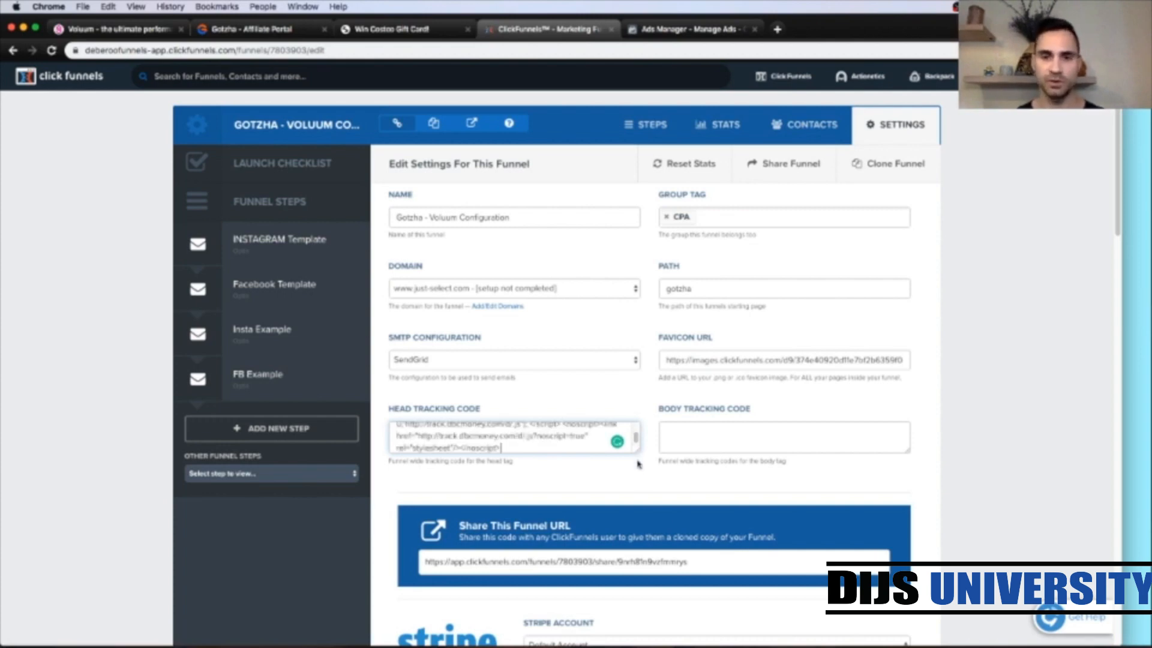
{"action": "left_click_drag", "start_coordinate": [637, 451], "coordinate": [654, 591]}
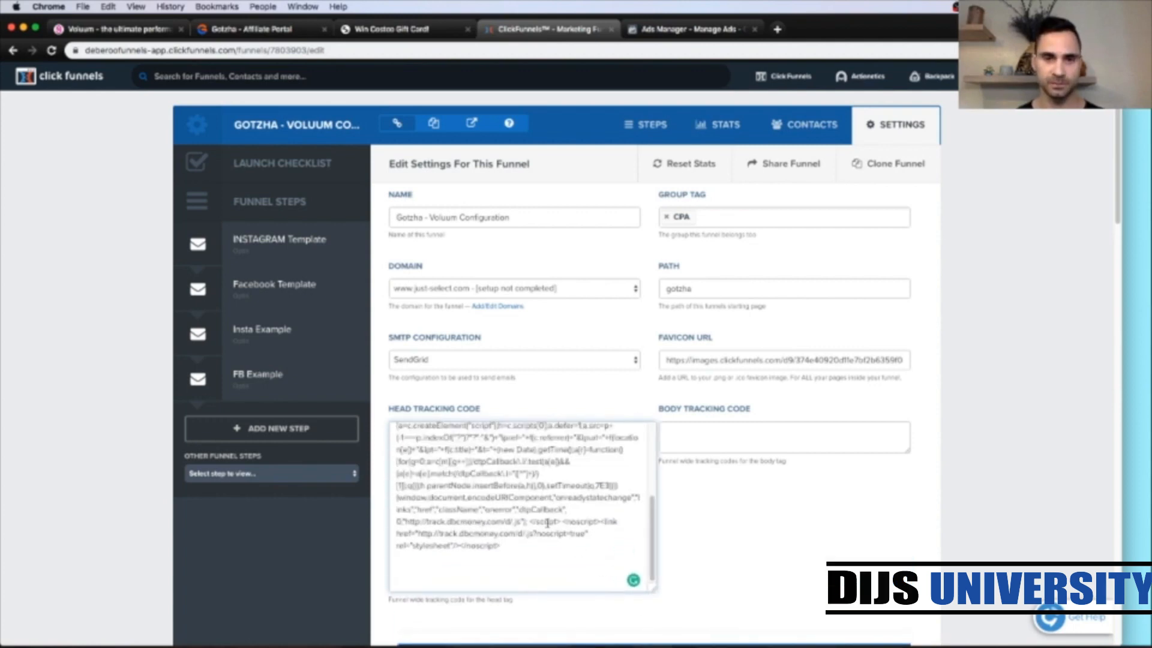
{"action": "scroll", "coordinate": [547, 523], "scroll_direction": "up", "scroll_amount": 5}
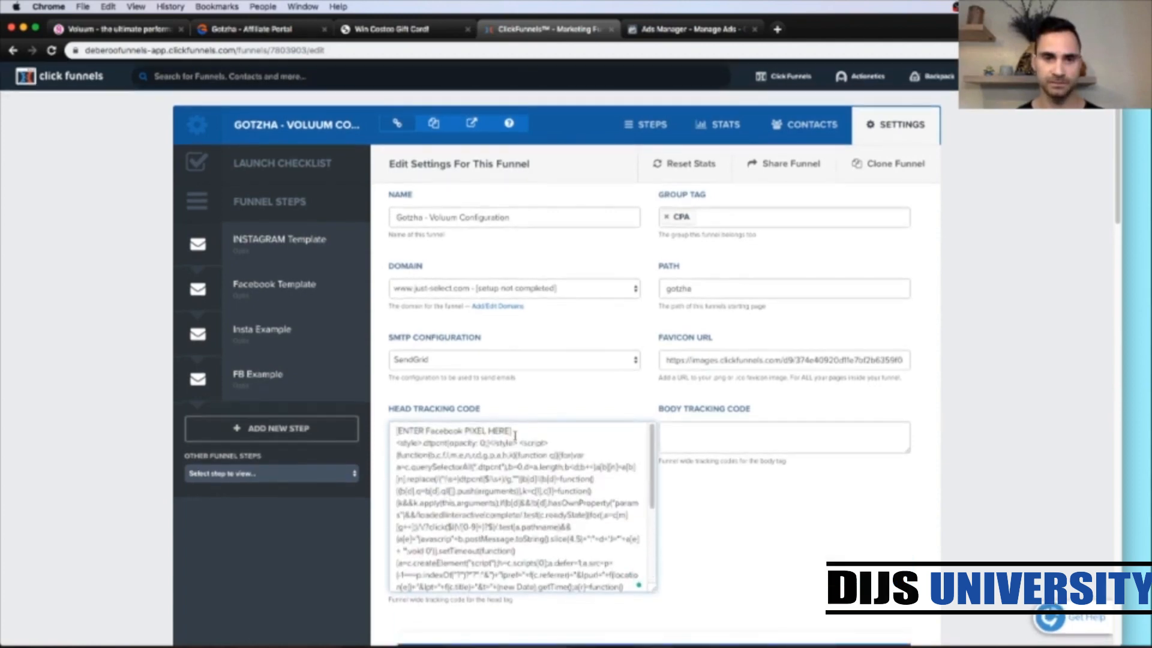
{"action": "left_click", "coordinate": [514, 432]}
{"action": "key", "text": "Return"}
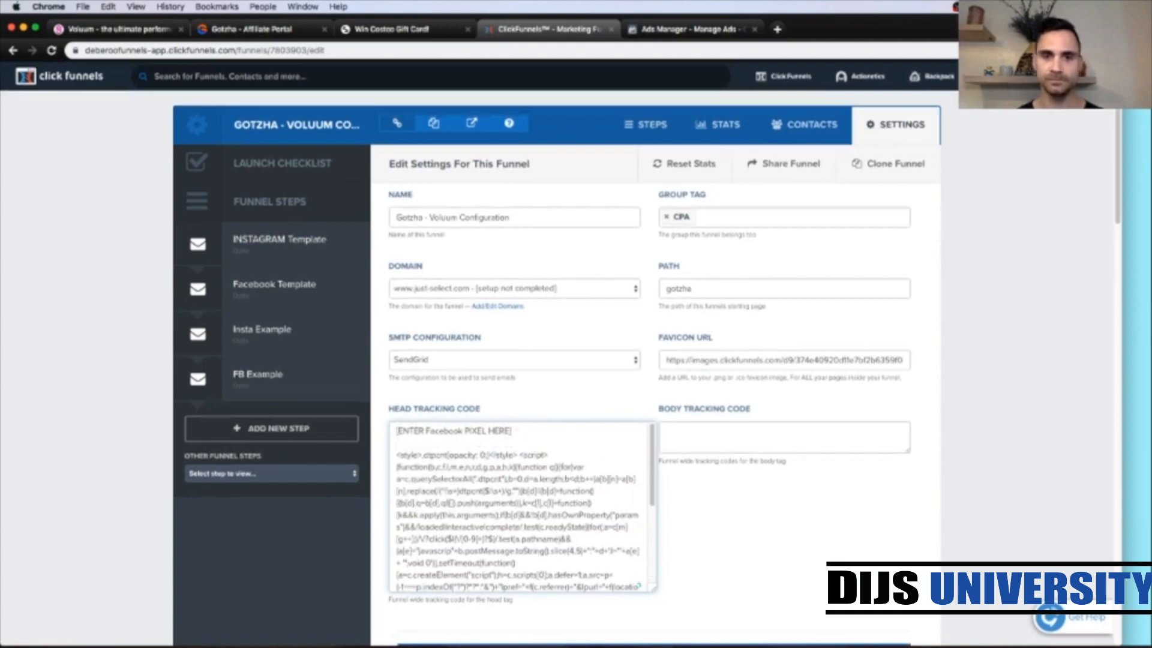
Step: Save and update the funnel settings, then return to the Voluum campaign's tracking details
{"action": "left_click", "coordinate": [958, 476]}
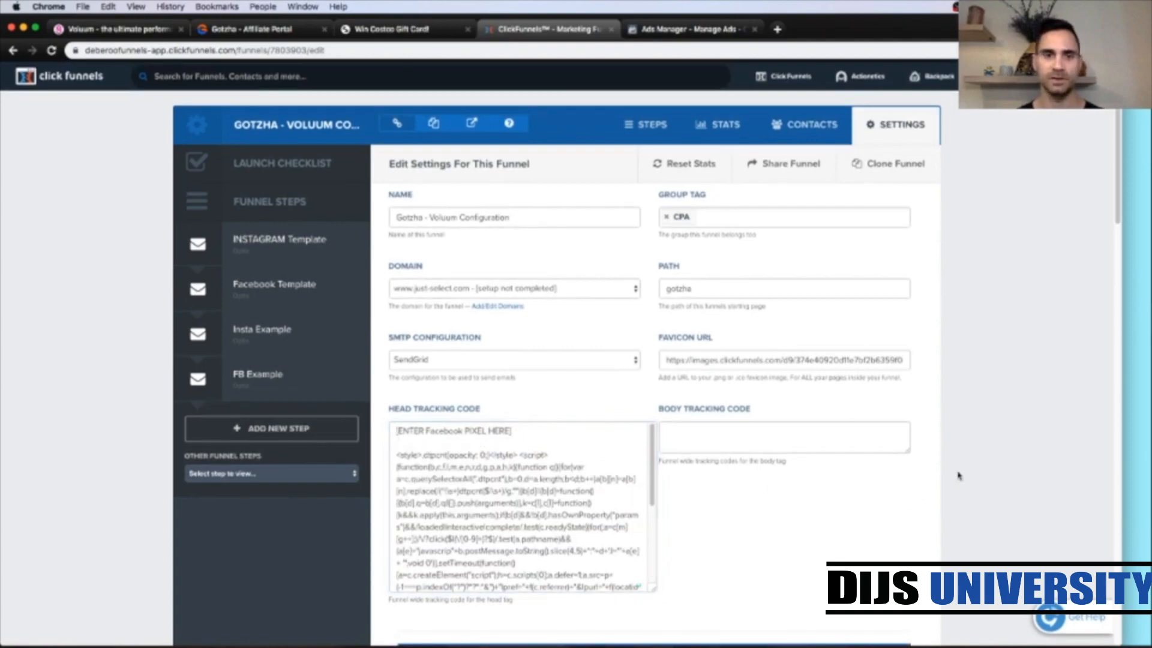
{"action": "scroll", "coordinate": [958, 476], "scroll_direction": "down", "scroll_amount": 15}
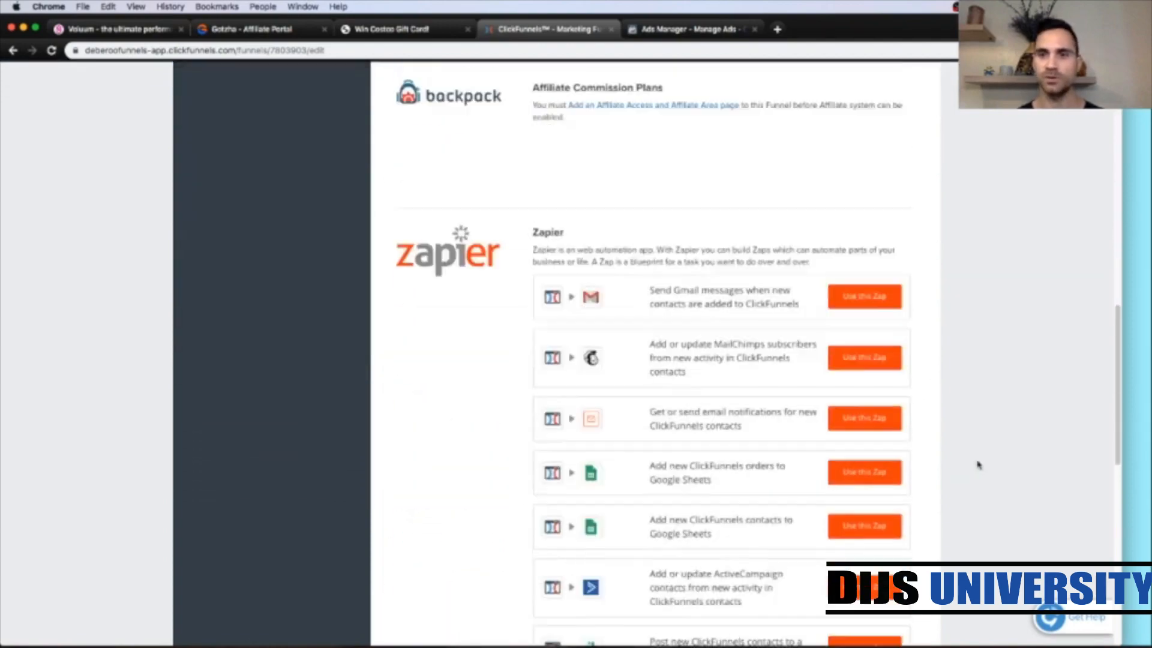
{"action": "scroll", "coordinate": [976, 466], "scroll_direction": "down", "scroll_amount": 10}
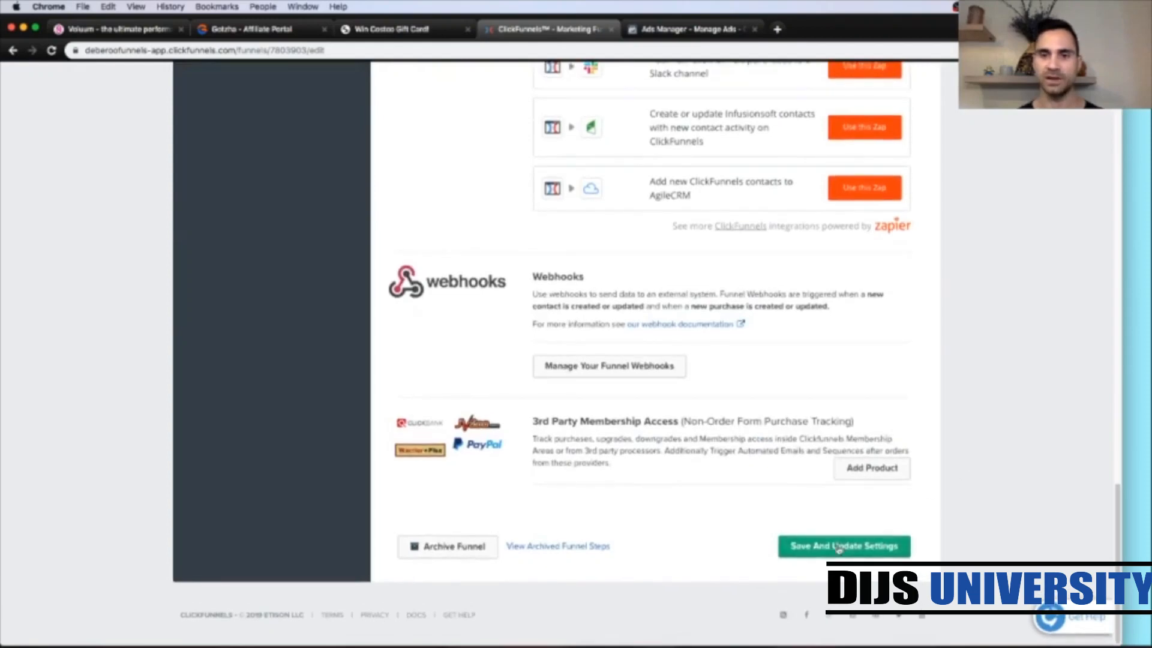
{"action": "left_click", "coordinate": [838, 547]}
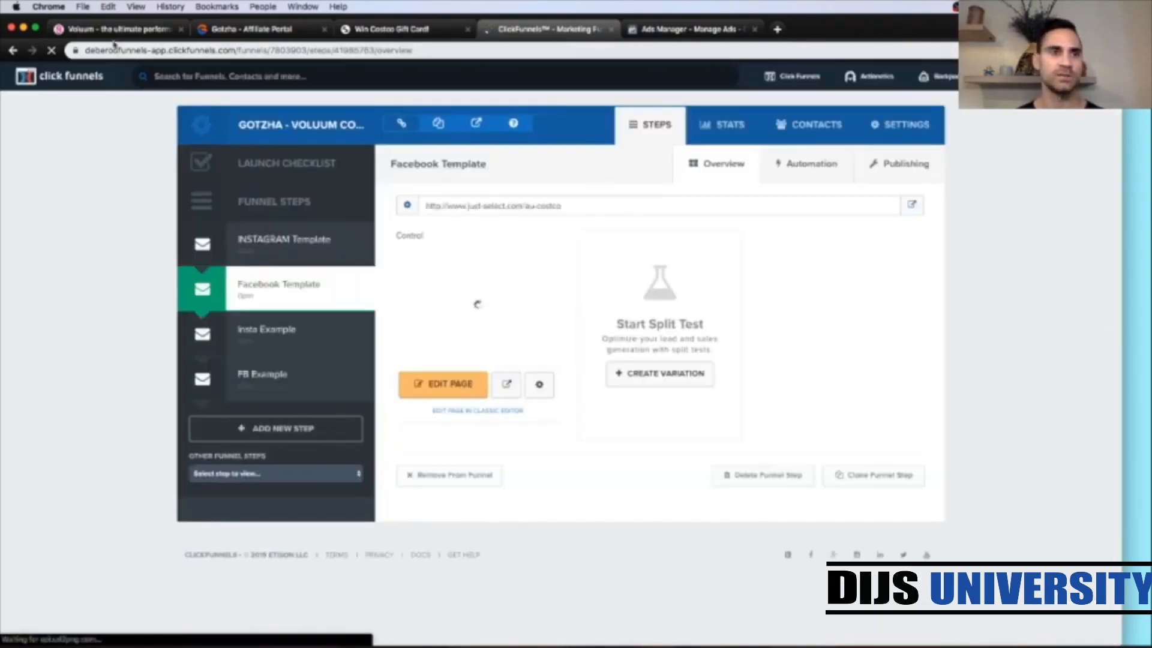
{"action": "left_click", "coordinate": [111, 31]}
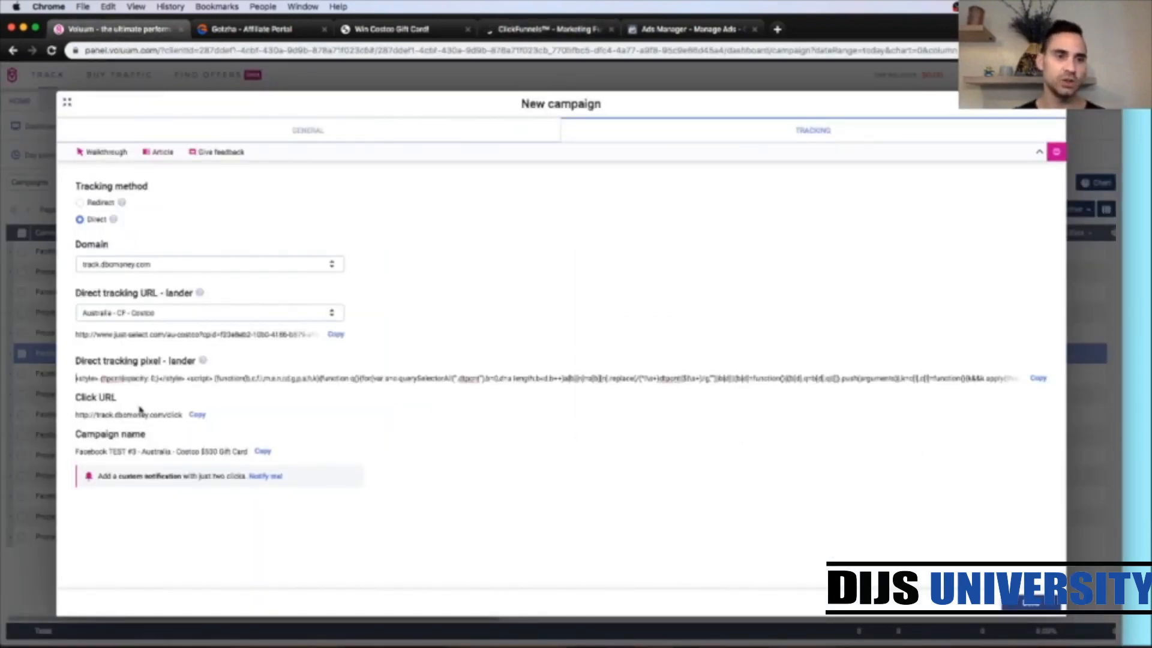
Step: Copy the campaign's Click URL and open the survey options of the Facebook Template page in the ClickFunnels editor
{"action": "left_click", "coordinate": [197, 417]}
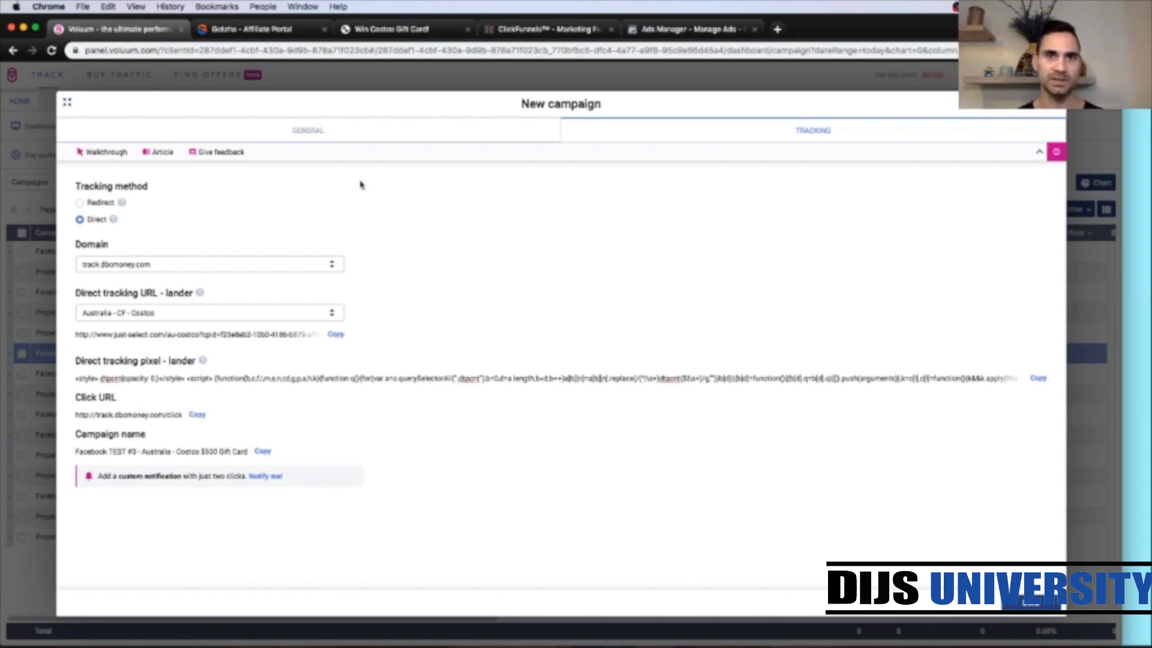
{"action": "left_click", "coordinate": [523, 30]}
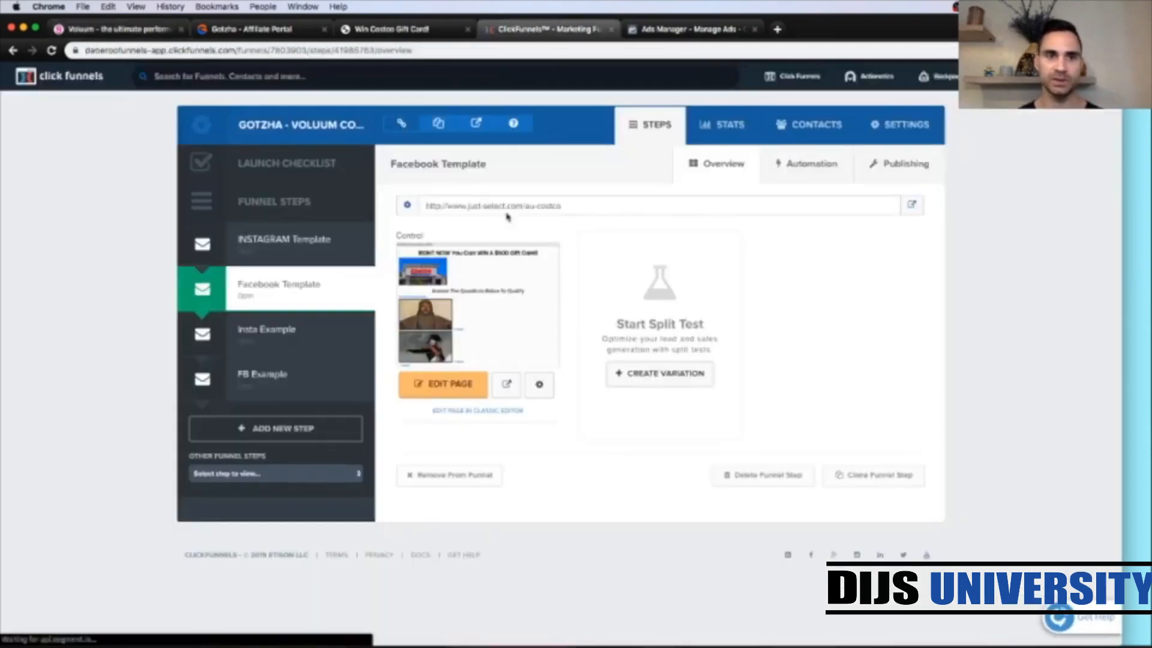
{"action": "left_click", "coordinate": [435, 389]}
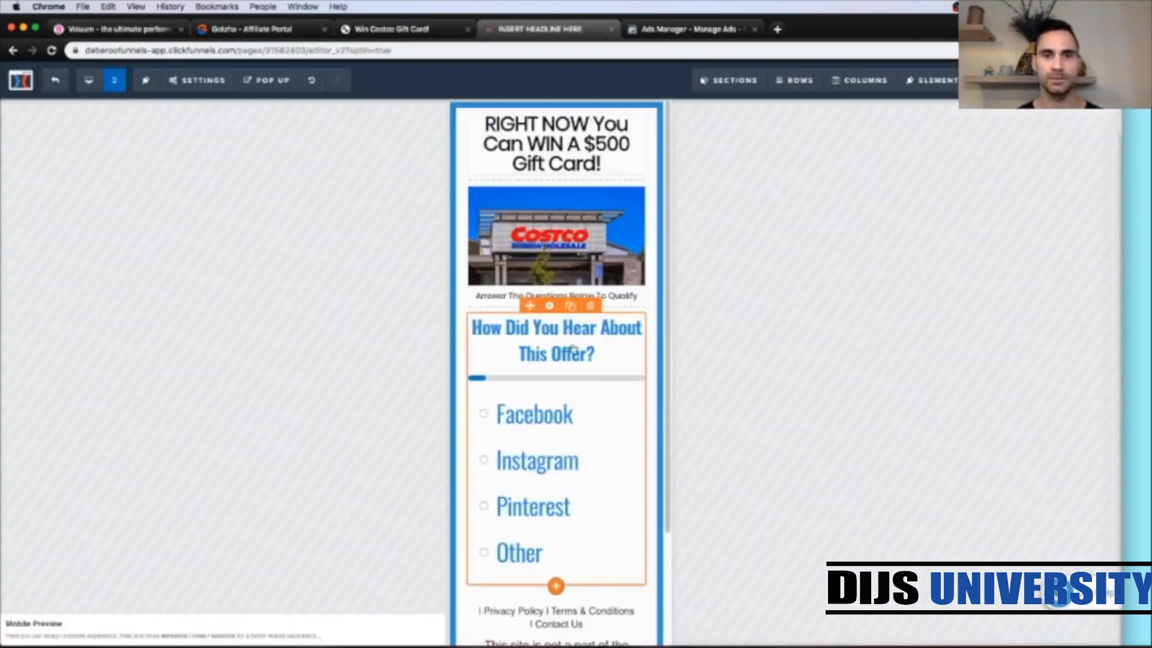
{"action": "scroll", "coordinate": [573, 416], "scroll_direction": "down", "scroll_amount": 1}
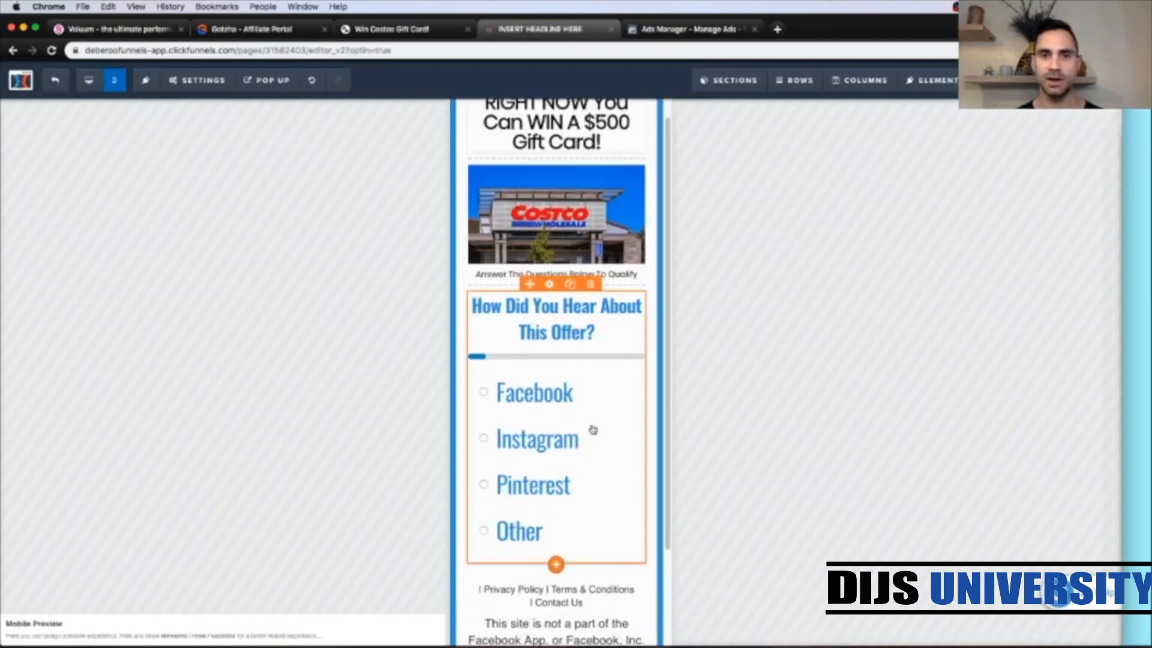
{"action": "left_click", "coordinate": [593, 429]}
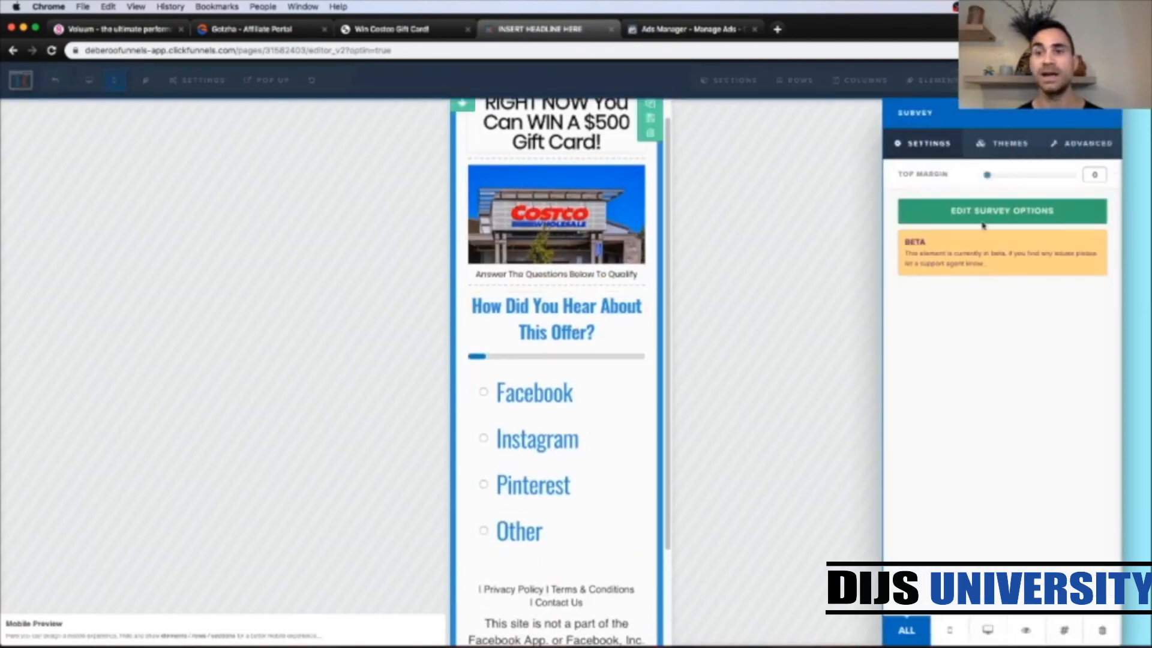
{"action": "left_click", "coordinate": [1002, 213]}
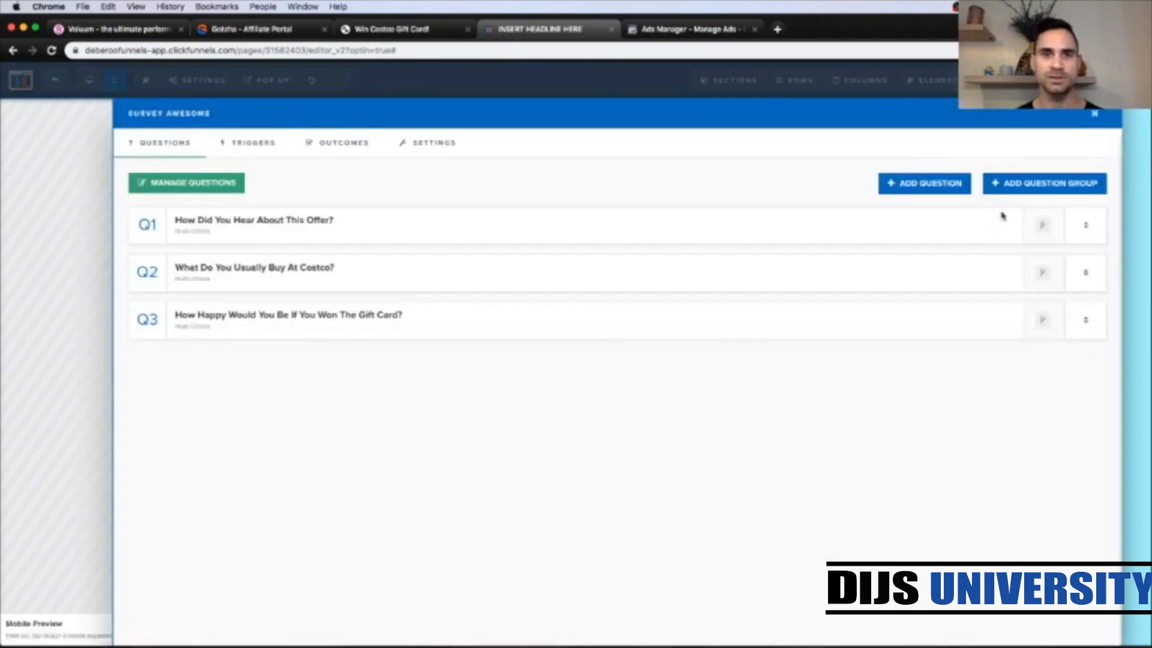
Step: Set the survey's default outcome custom redirect to the copied Voluum click URL
{"action": "left_click", "coordinate": [355, 151]}
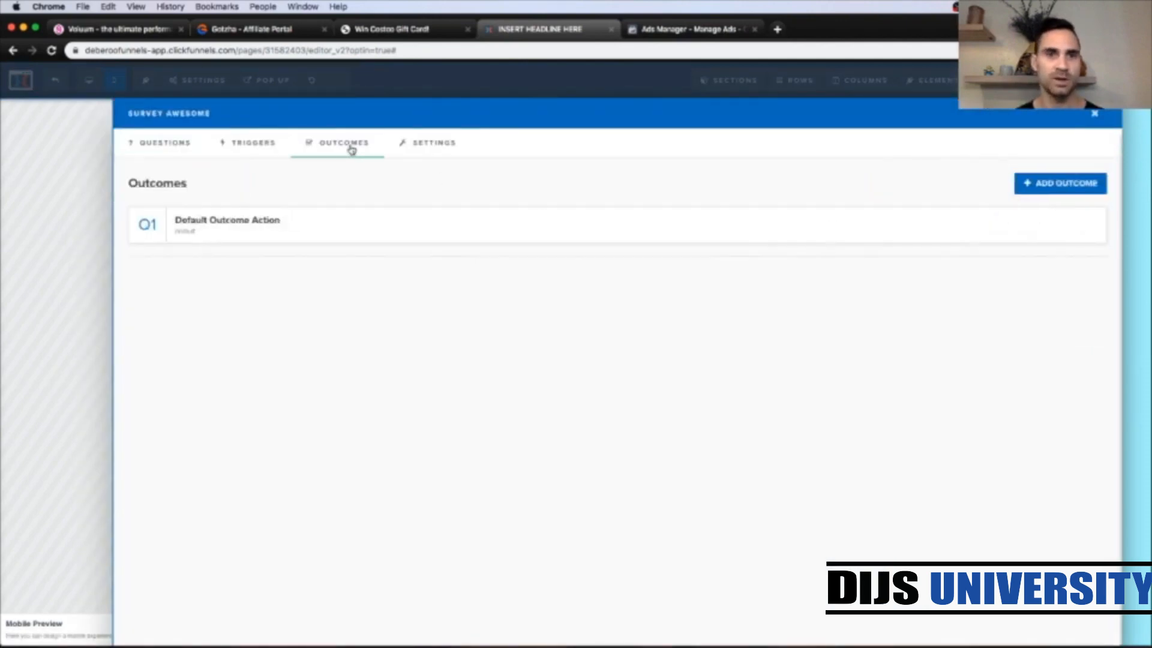
{"action": "left_click", "coordinate": [253, 226]}
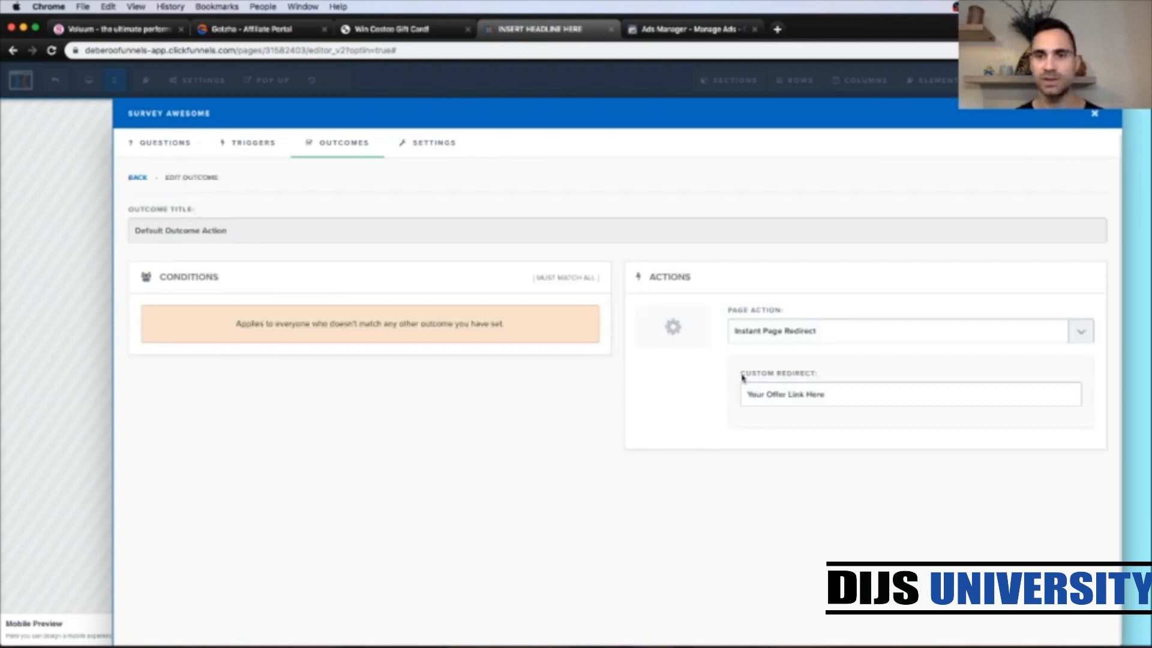
{"action": "double_click", "coordinate": [783, 395]}
{"action": "triple_click", "coordinate": [783, 394]}
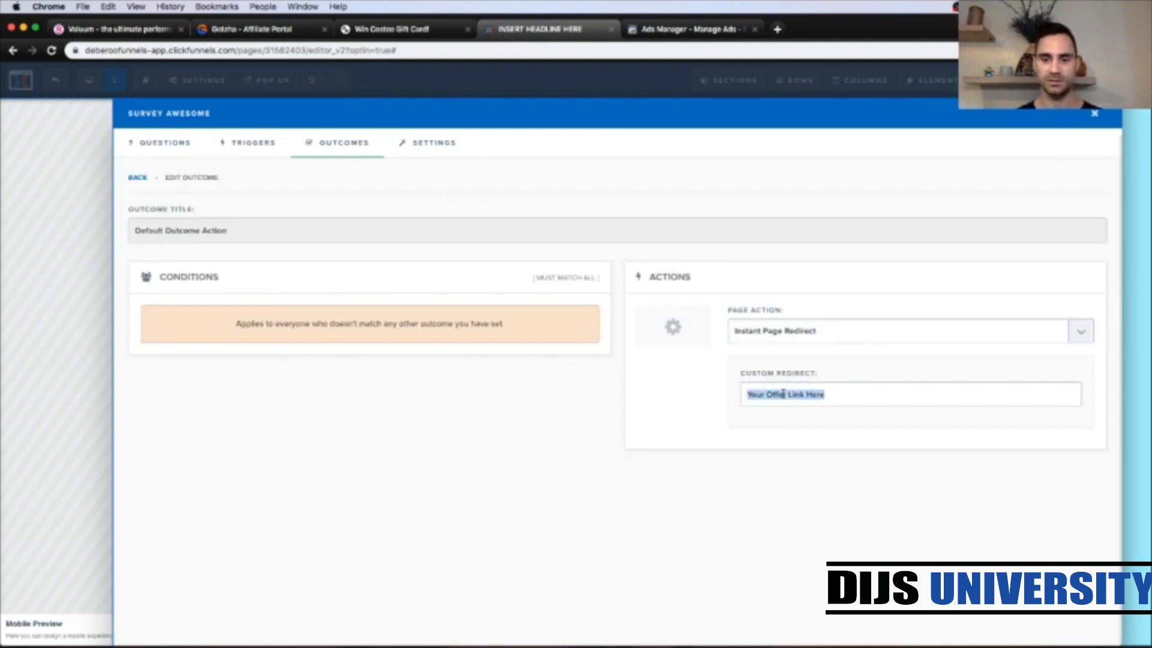
{"action": "key", "text": "super+v"}
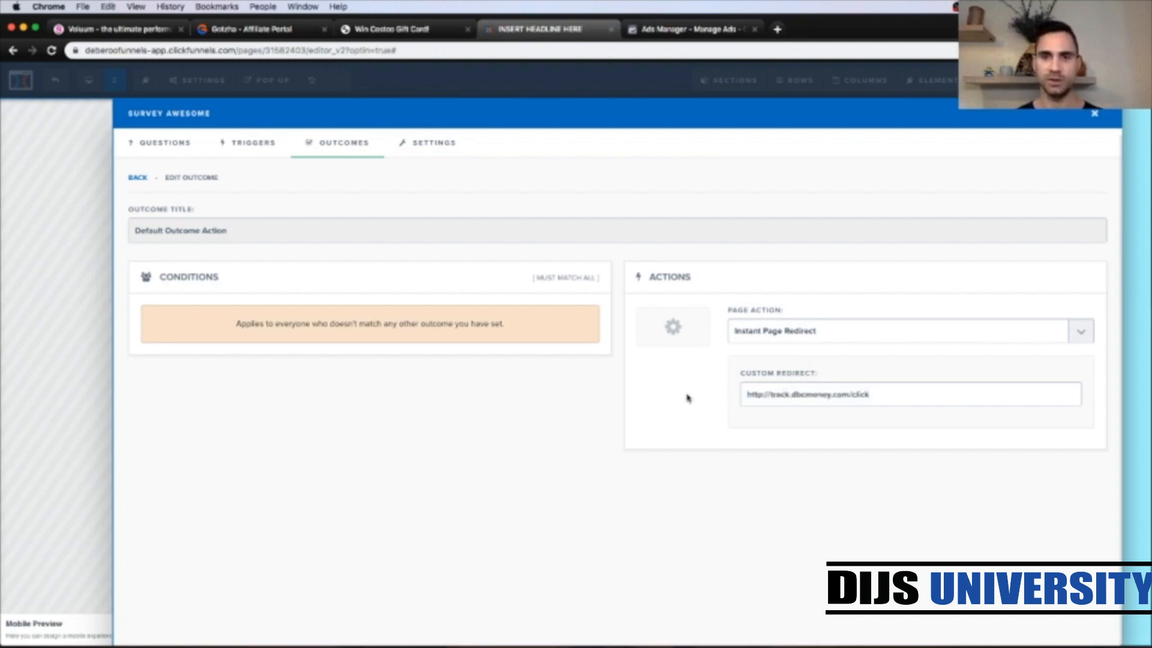
{"action": "left_click", "coordinate": [84, 334]}
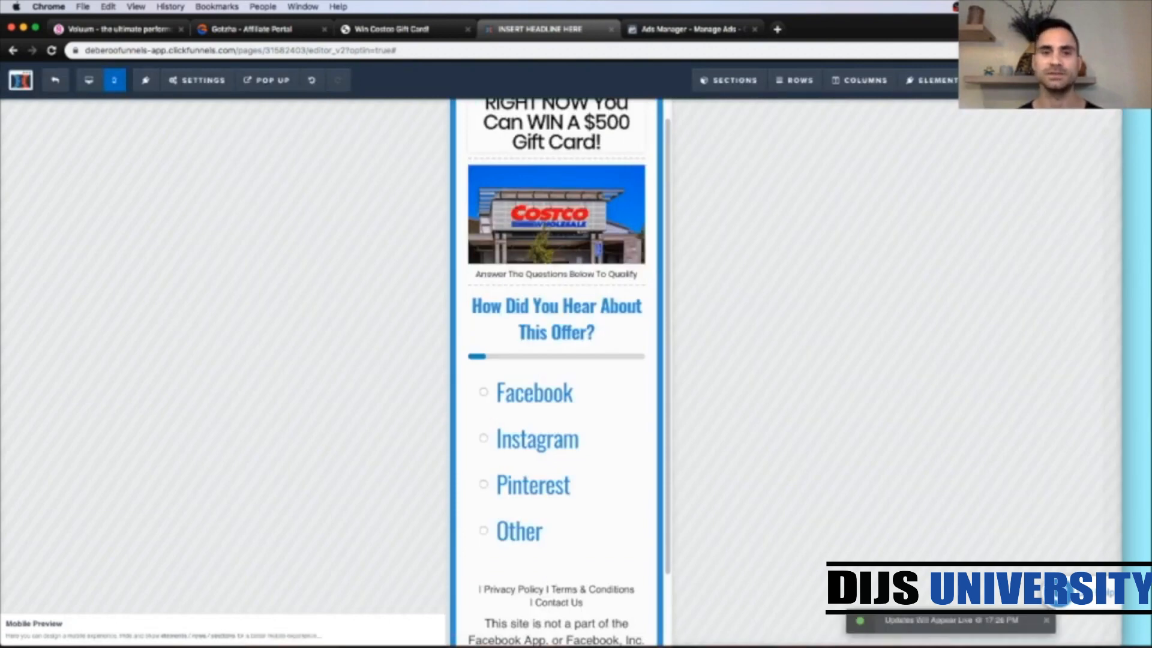
{"action": "scroll", "coordinate": [609, 462], "scroll_direction": "up", "scroll_amount": 1}
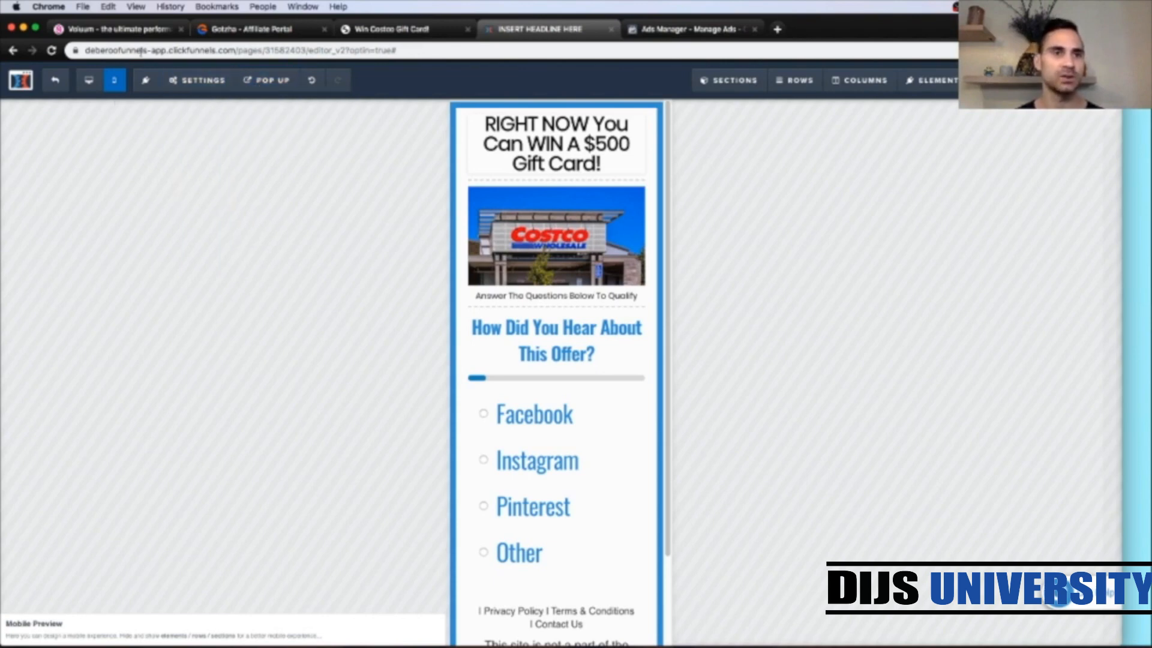
{"action": "left_click", "coordinate": [132, 34]}
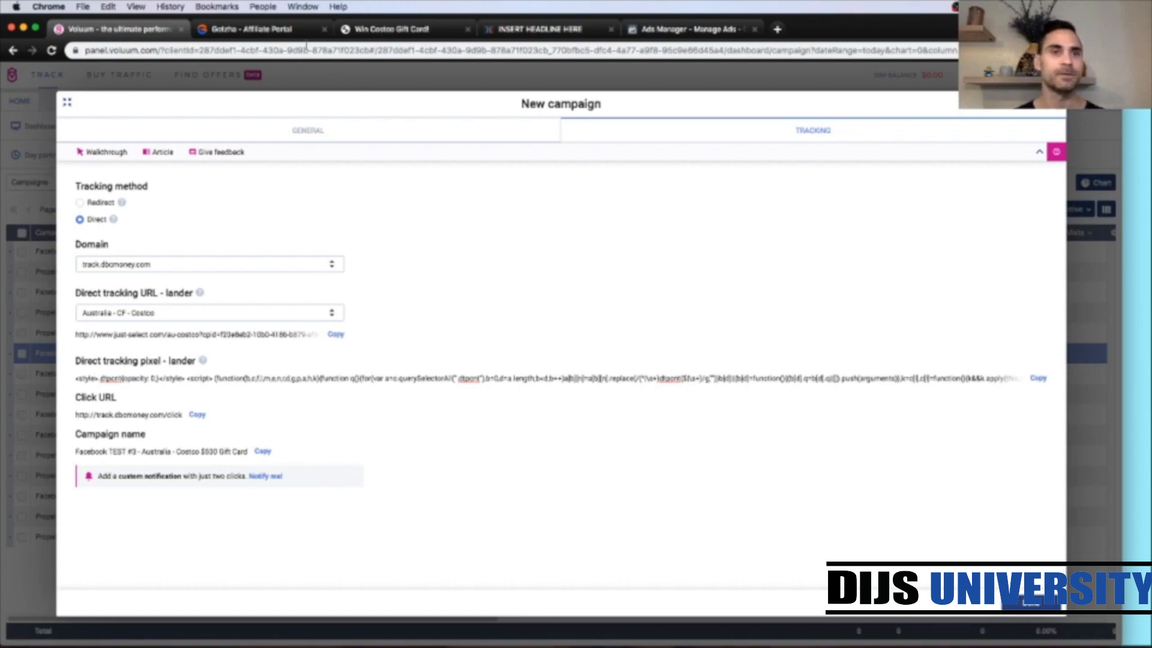
{"action": "left_click", "coordinate": [679, 32]}
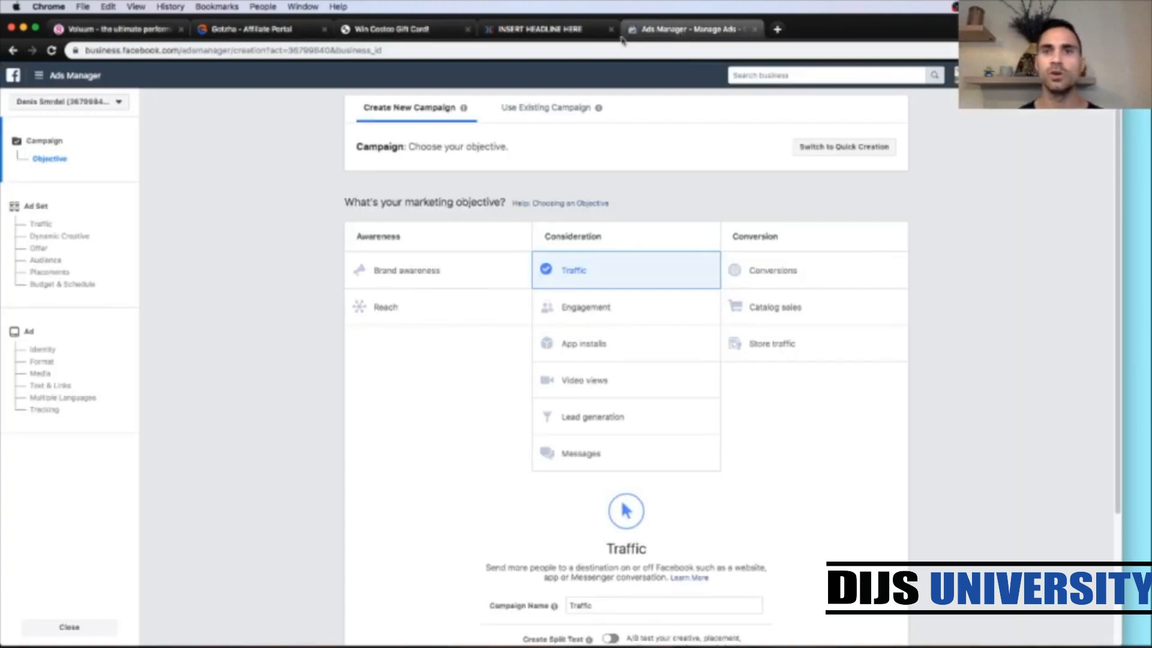
{"action": "left_click", "coordinate": [399, 31]}
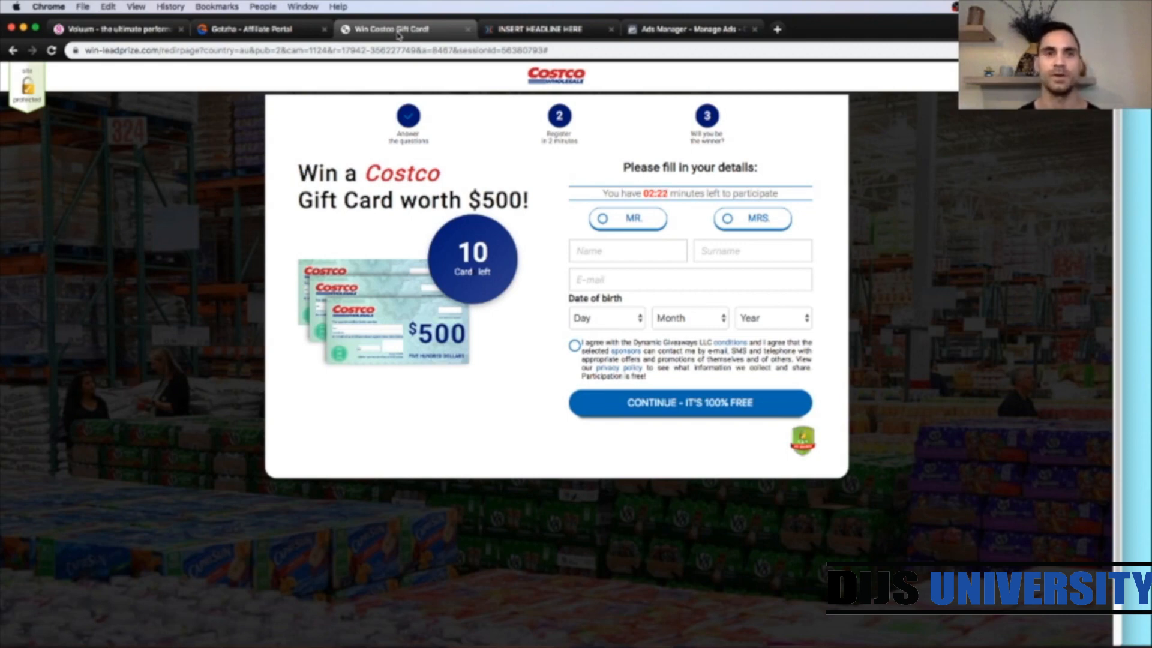
{"action": "left_click", "coordinate": [655, 30]}
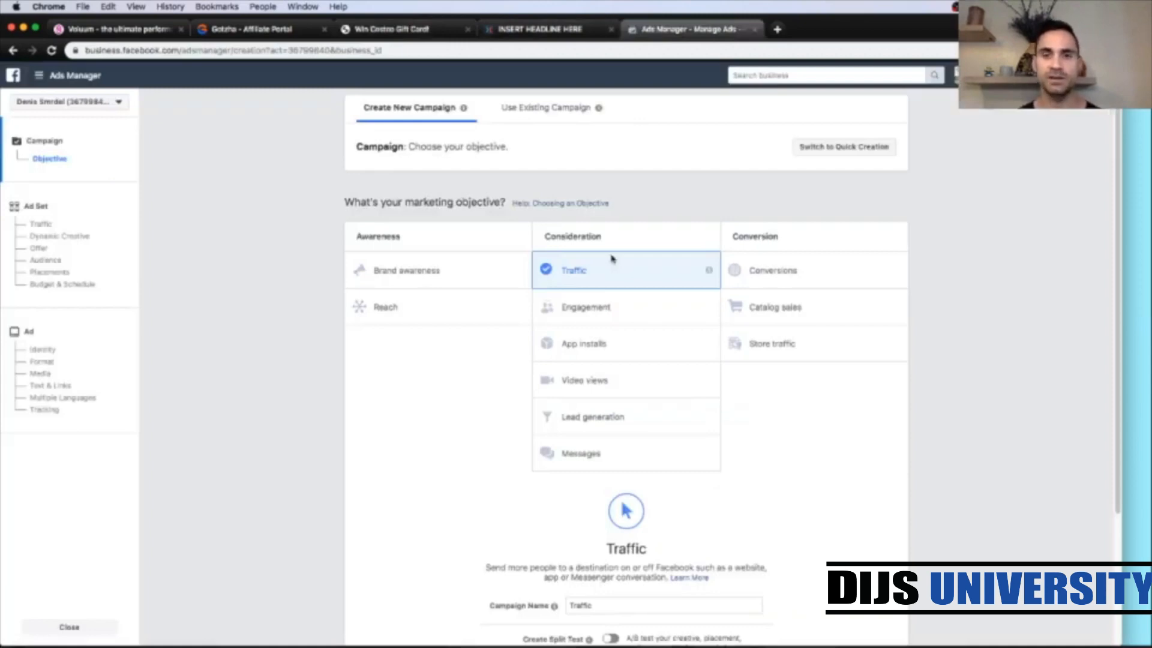
Step: Name the Facebook Traffic campaign AU - Costco - FB and continue to the ad set
{"action": "scroll", "coordinate": [931, 339], "scroll_direction": "down", "scroll_amount": 1}
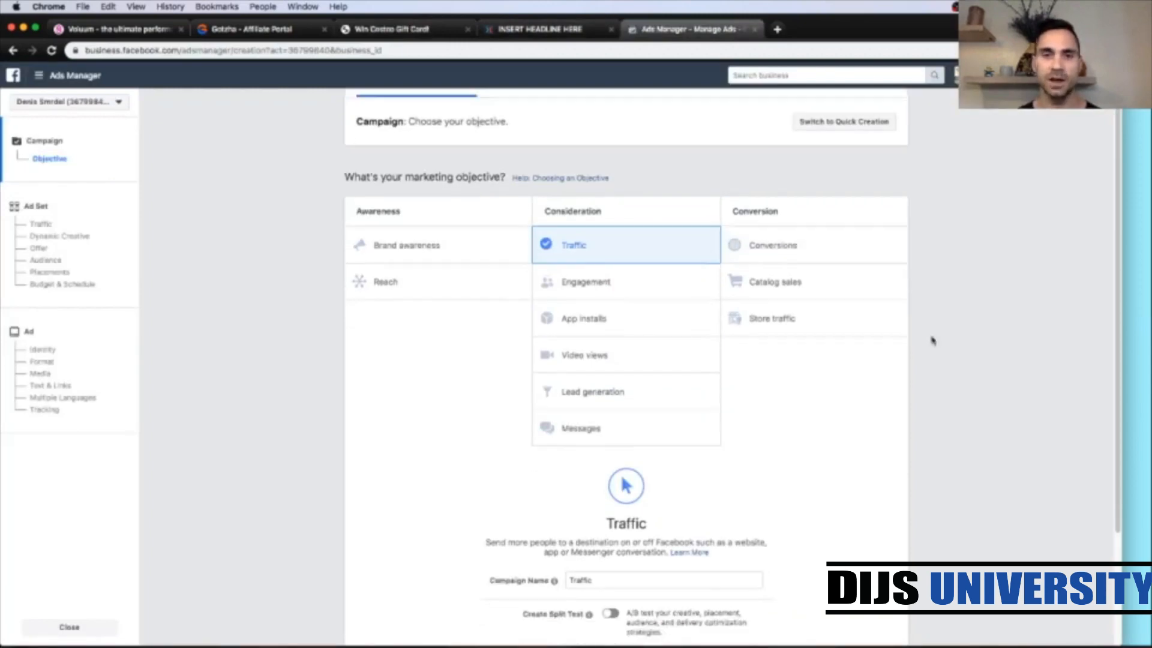
{"action": "scroll", "coordinate": [931, 338], "scroll_direction": "down", "scroll_amount": 5}
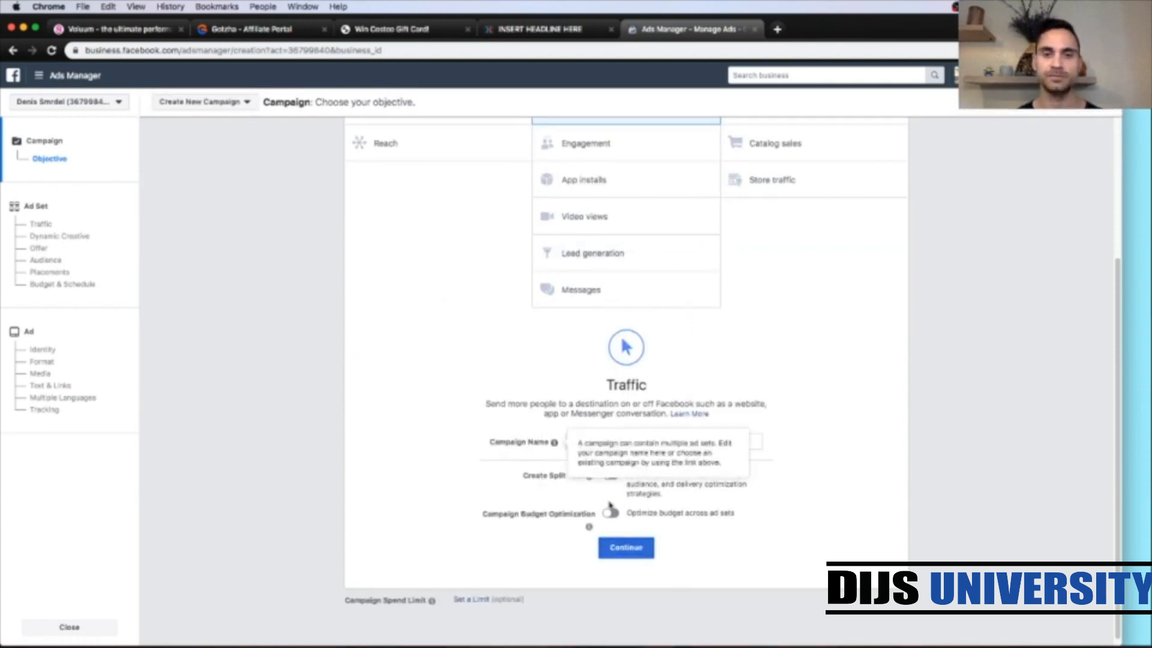
{"action": "double_click", "coordinate": [580, 444]}
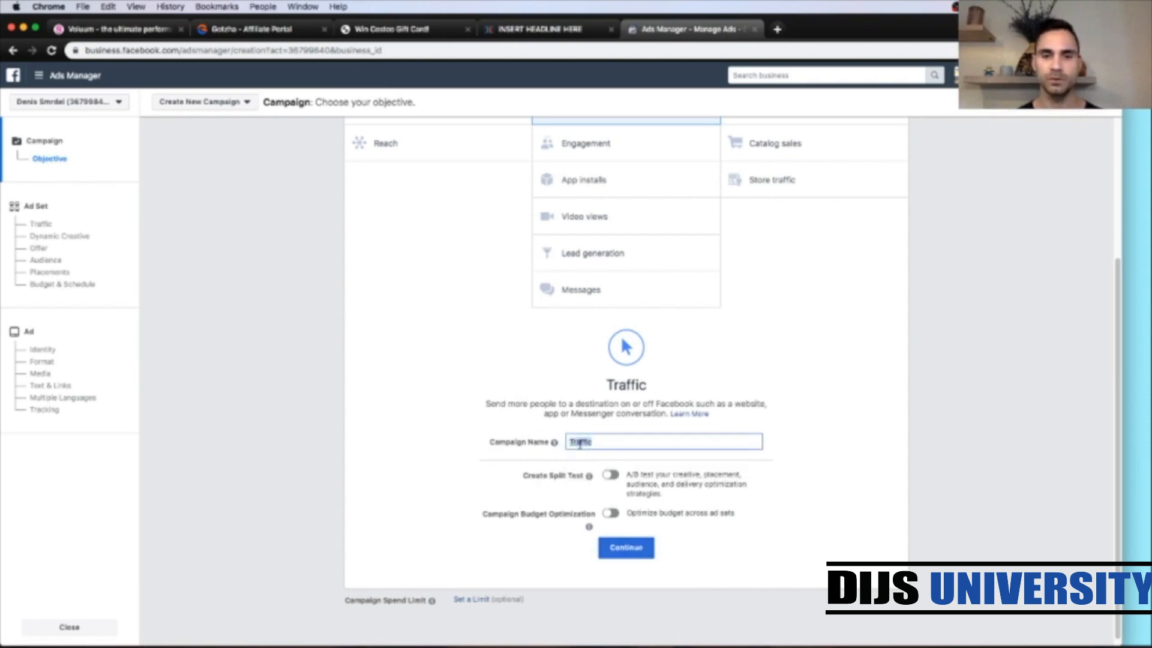
{"action": "type", "text": "Co"}
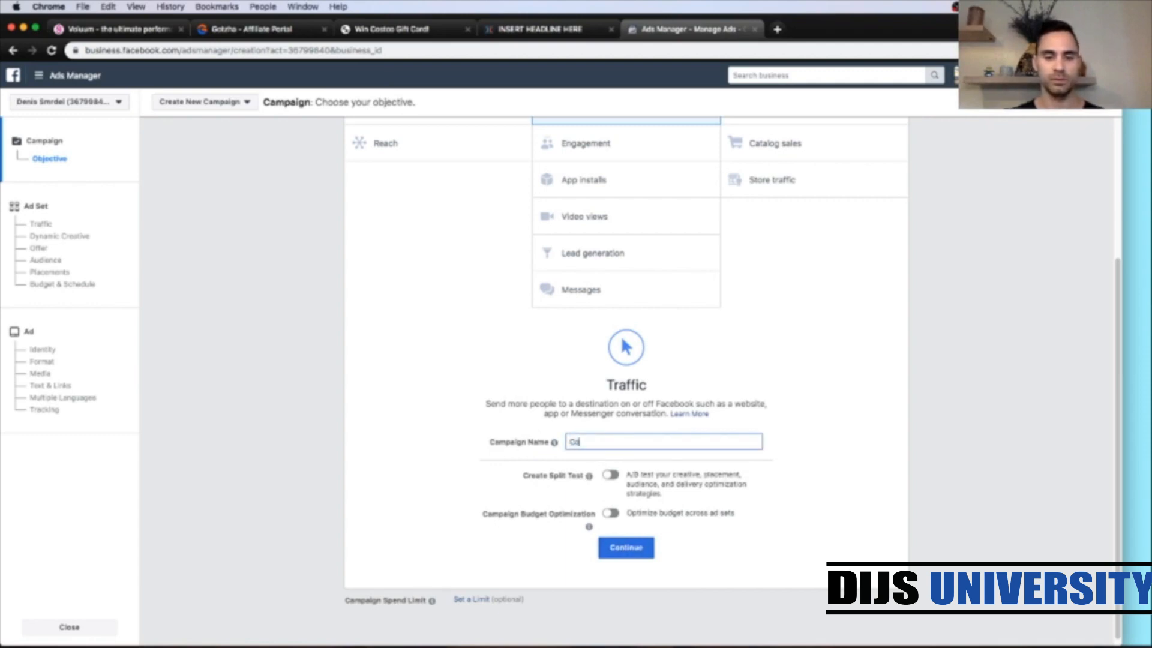
{"action": "type", "text": "stco"}
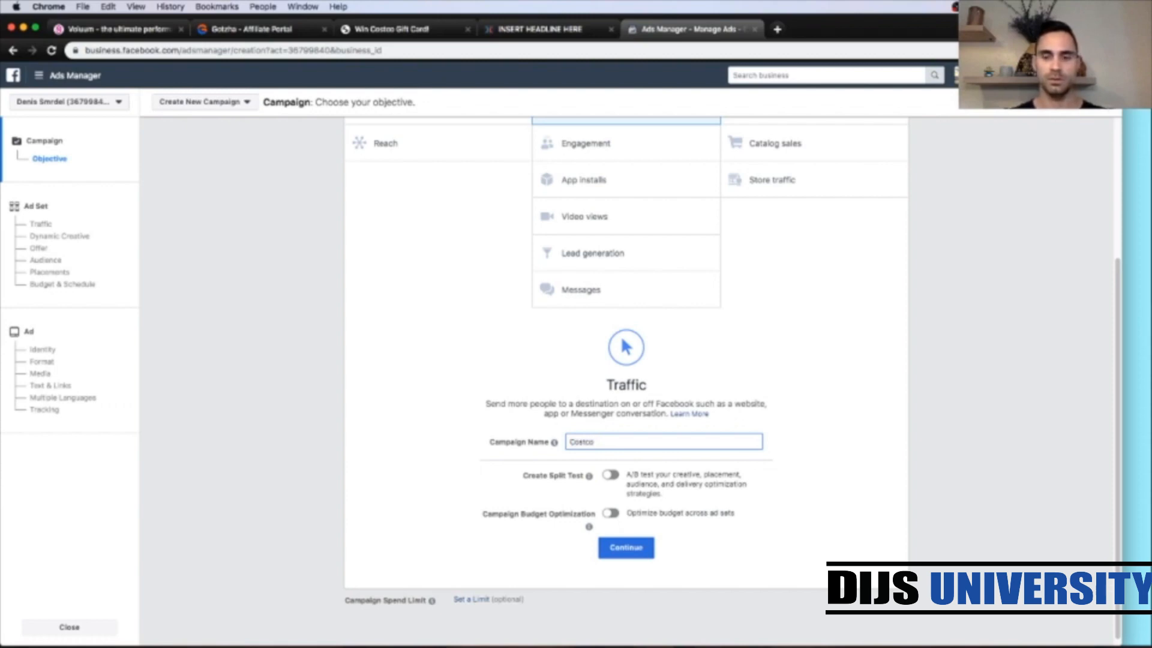
{"action": "type", "text": "AU"}
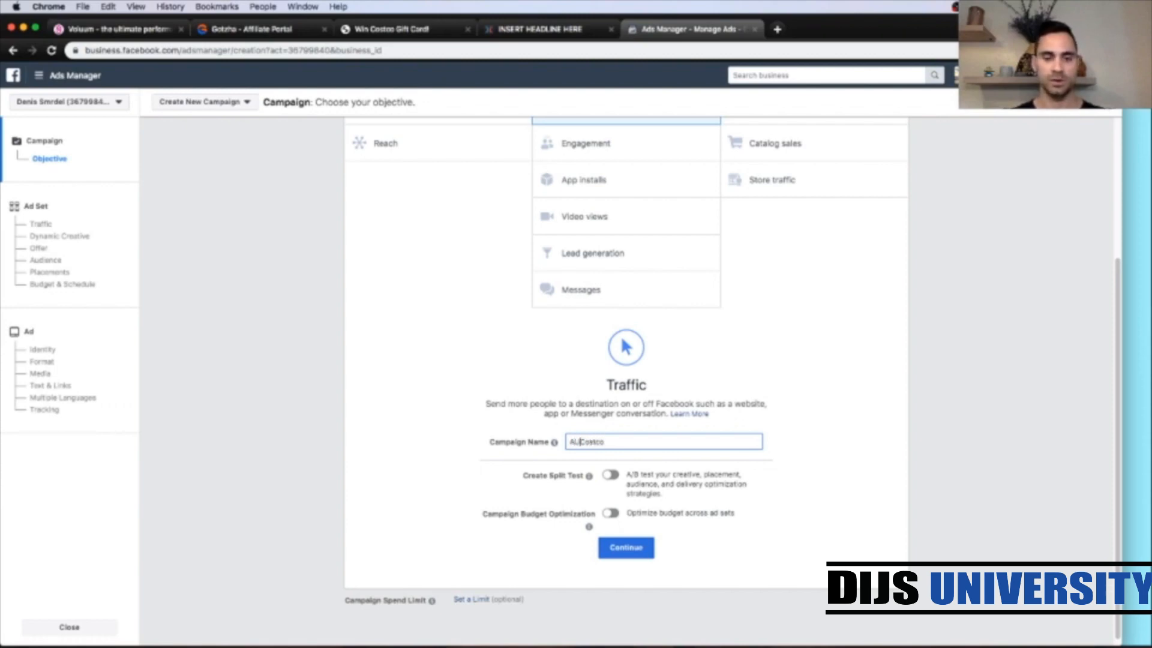
{"action": "type", "text": " - "}
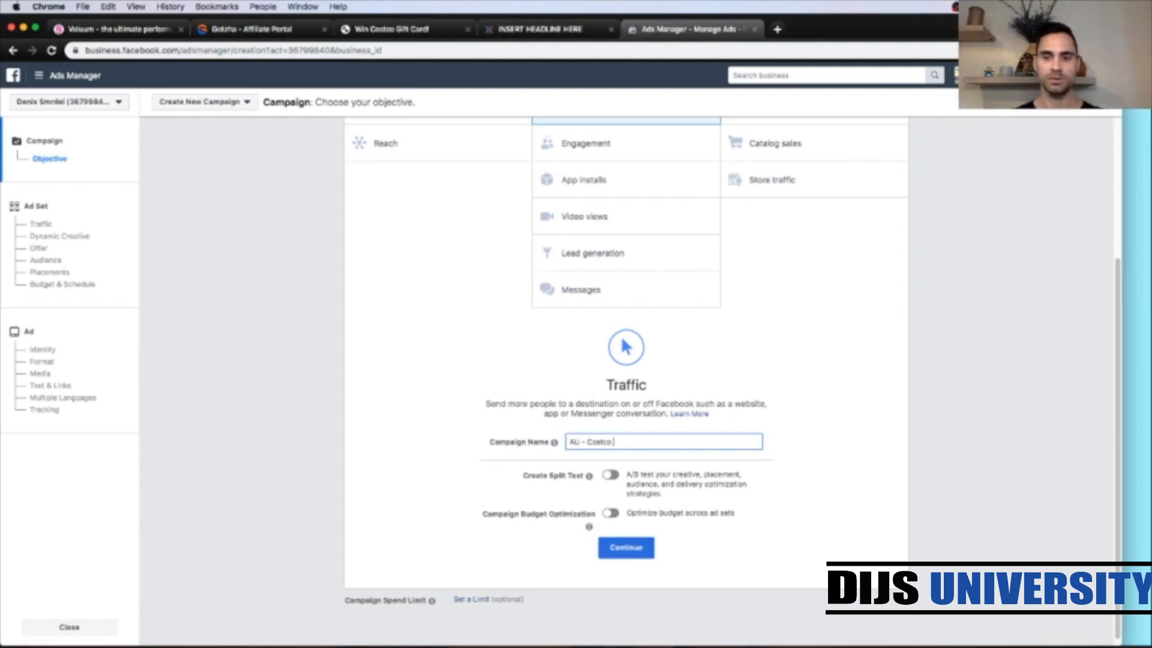
{"action": "type", "text": "- FB"}
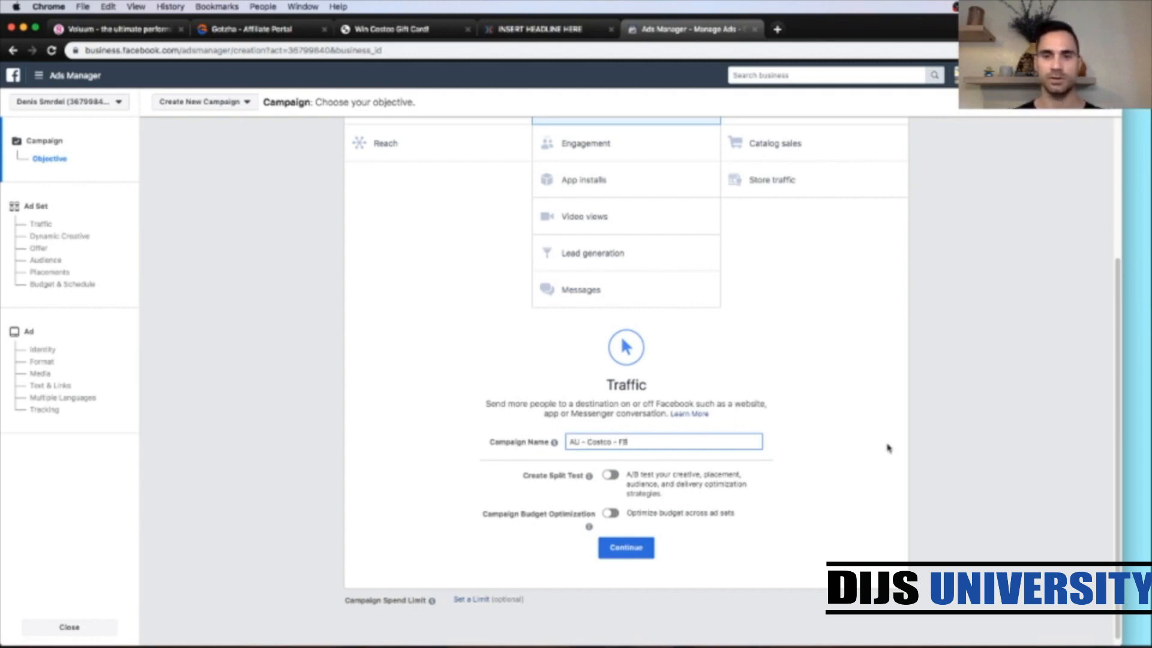
{"action": "left_click", "coordinate": [832, 557]}
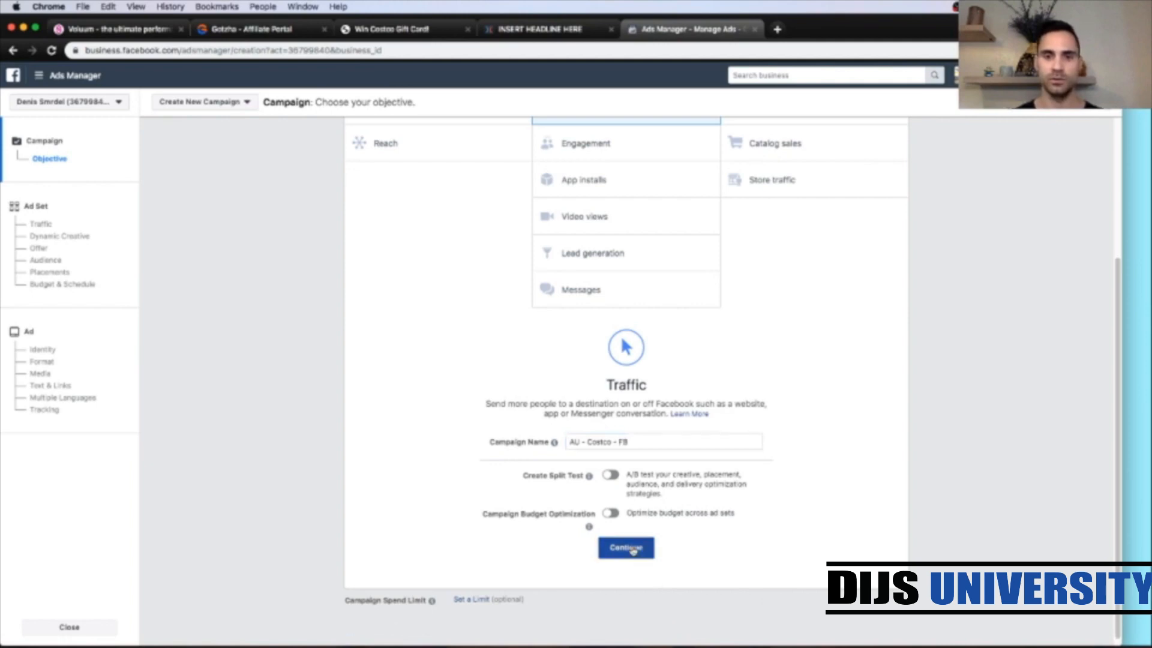
{"action": "left_click", "coordinate": [631, 548]}
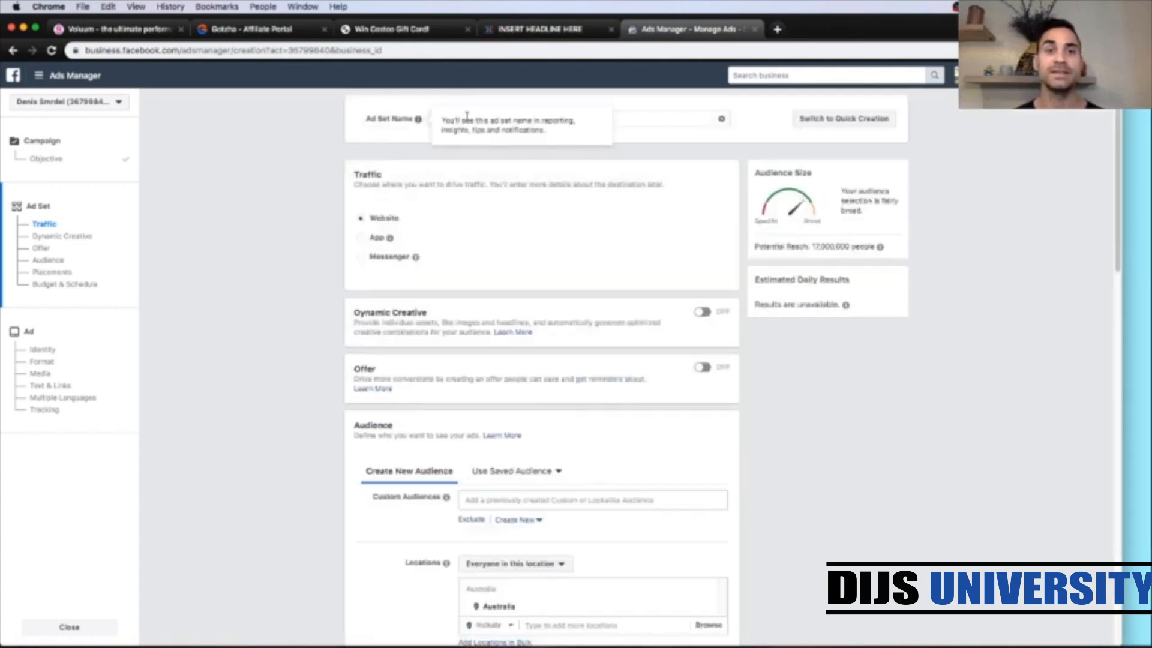
Step: Rename the ad set Costco - F - 18/65+
{"action": "triple_click", "coordinate": [618, 119]}
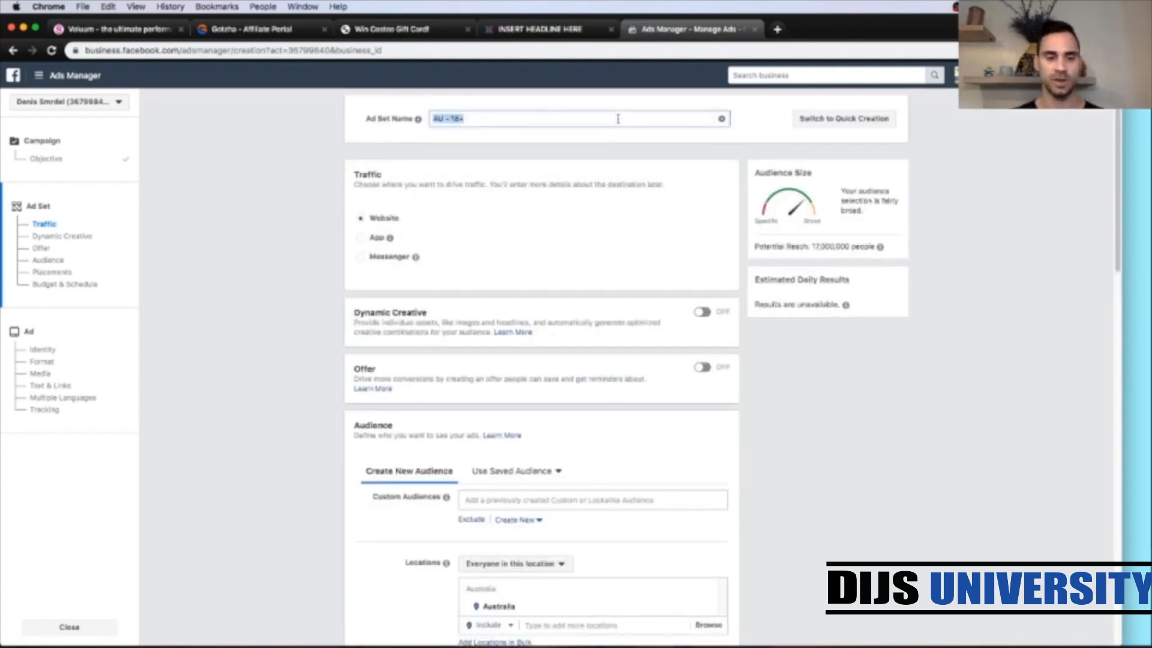
{"action": "type", "text": "Costco - "}
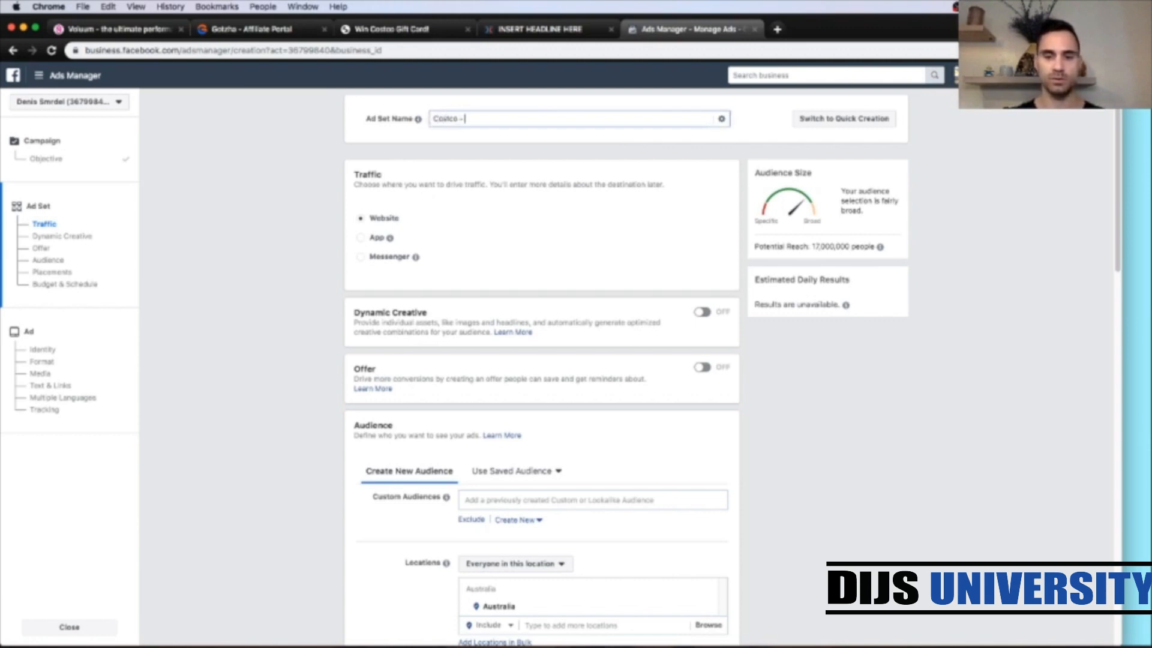
{"action": "type", "text": "F - 18"}
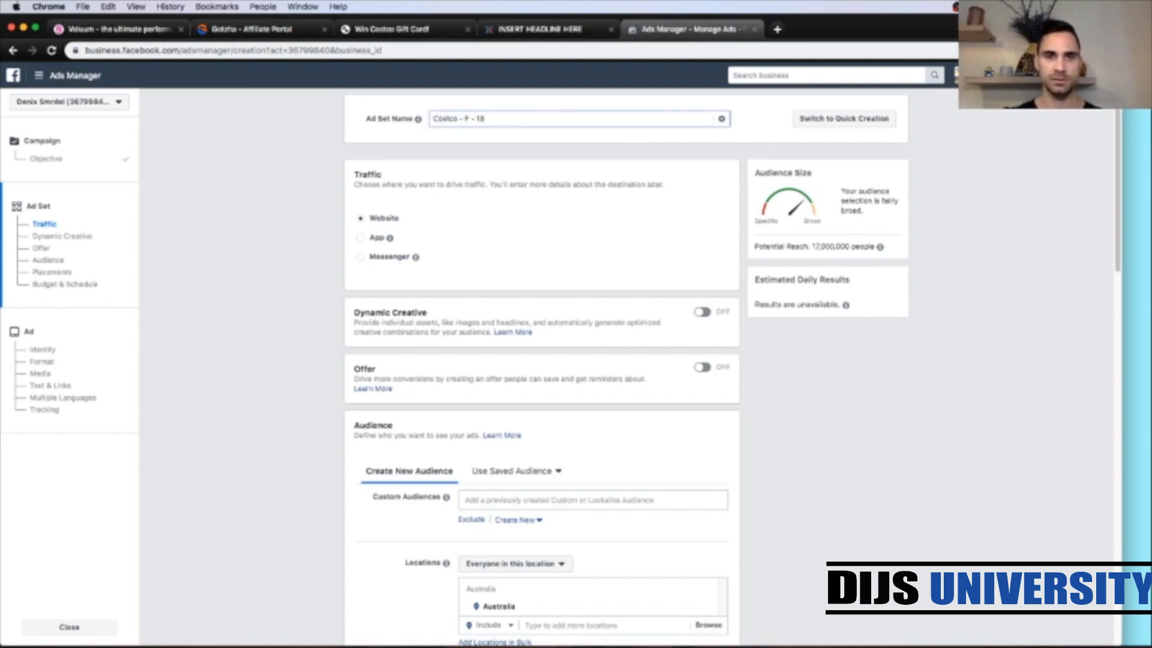
{"action": "type", "text": "/06"}
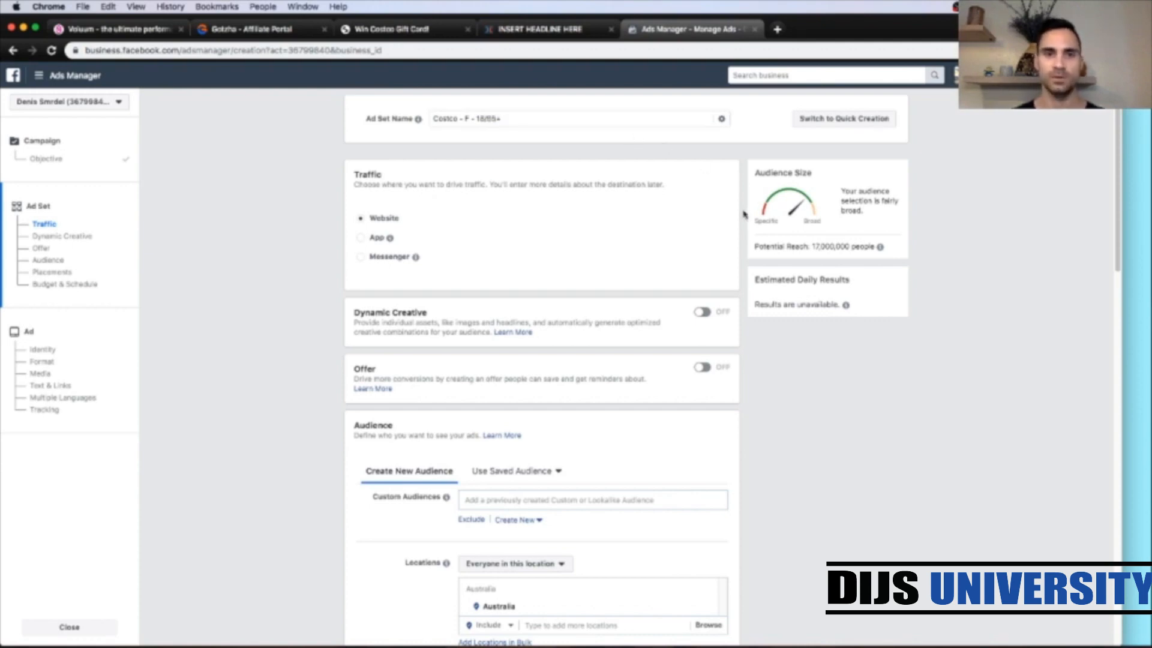
Step: Add the Costco interest to the ad set's detailed targeting
{"action": "scroll", "coordinate": [744, 214], "scroll_direction": "down", "scroll_amount": 3}
{"action": "scroll", "coordinate": [744, 214], "scroll_direction": "down", "scroll_amount": 7}
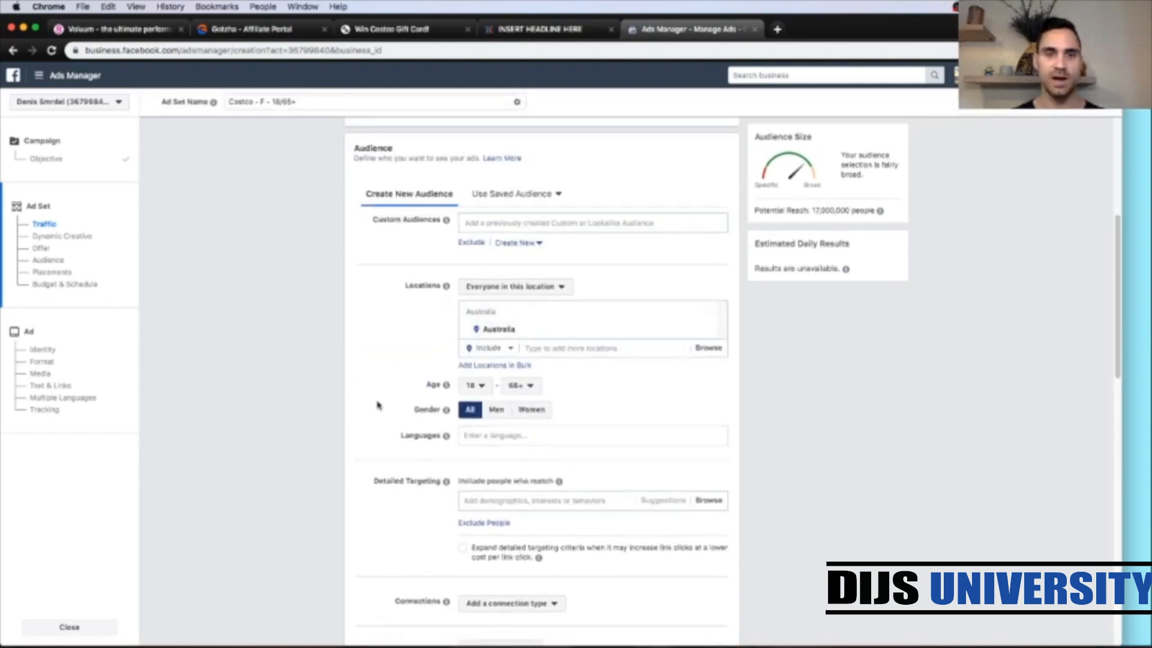
{"action": "scroll", "coordinate": [378, 406], "scroll_direction": "down", "scroll_amount": 2}
{"action": "scroll", "coordinate": [377, 405], "scroll_direction": "down", "scroll_amount": 2}
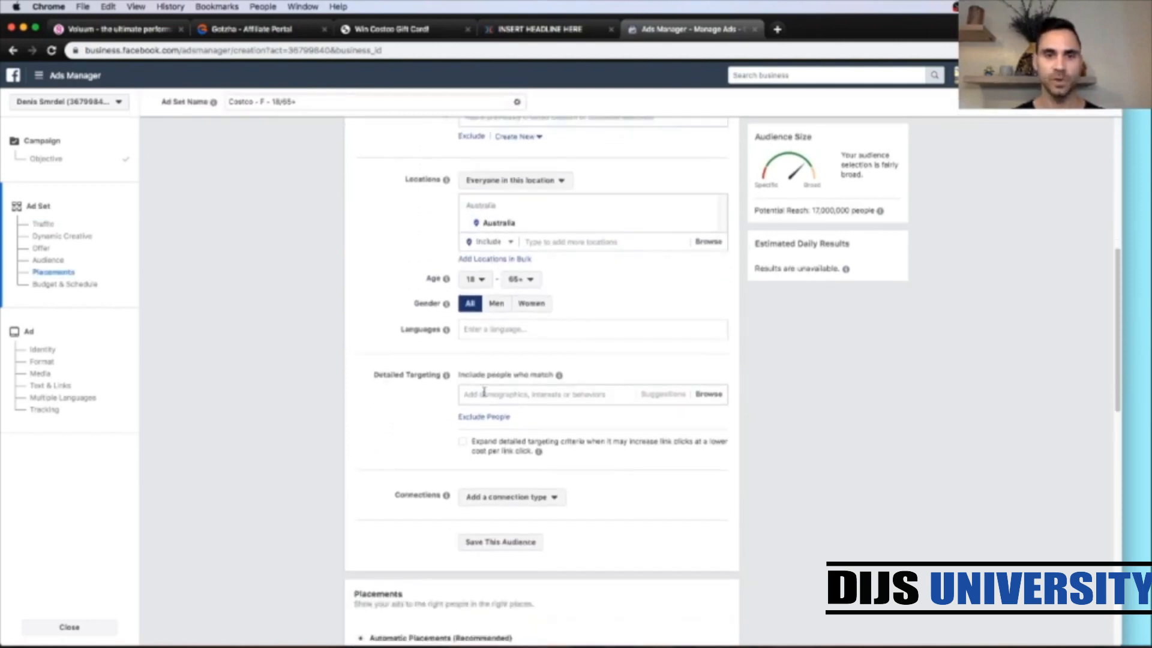
{"action": "left_click", "coordinate": [483, 392]}
{"action": "type", "text": "costco"}
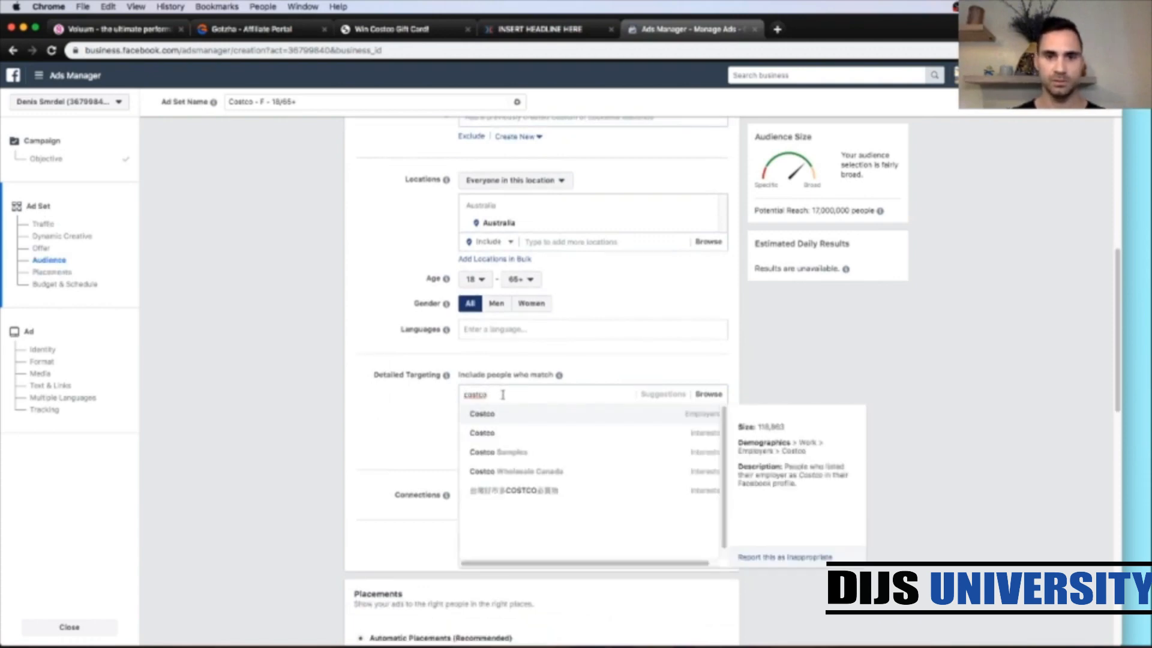
{"action": "left_click", "coordinate": [461, 433]}
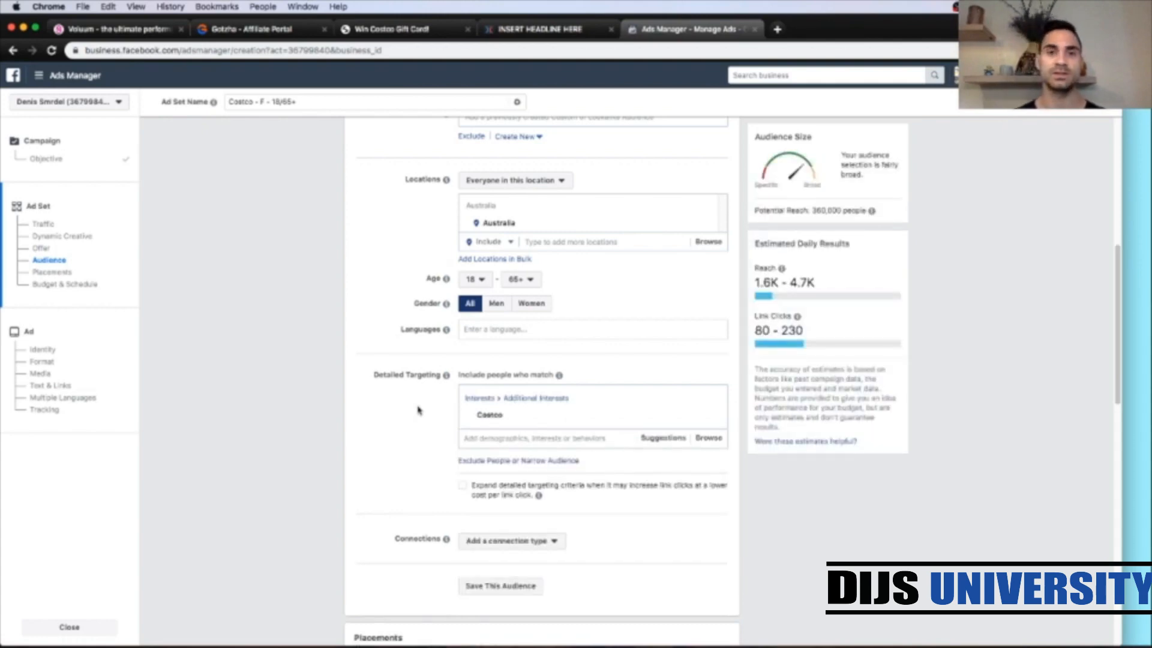
{"action": "scroll", "coordinate": [389, 434], "scroll_direction": "down", "scroll_amount": 2}
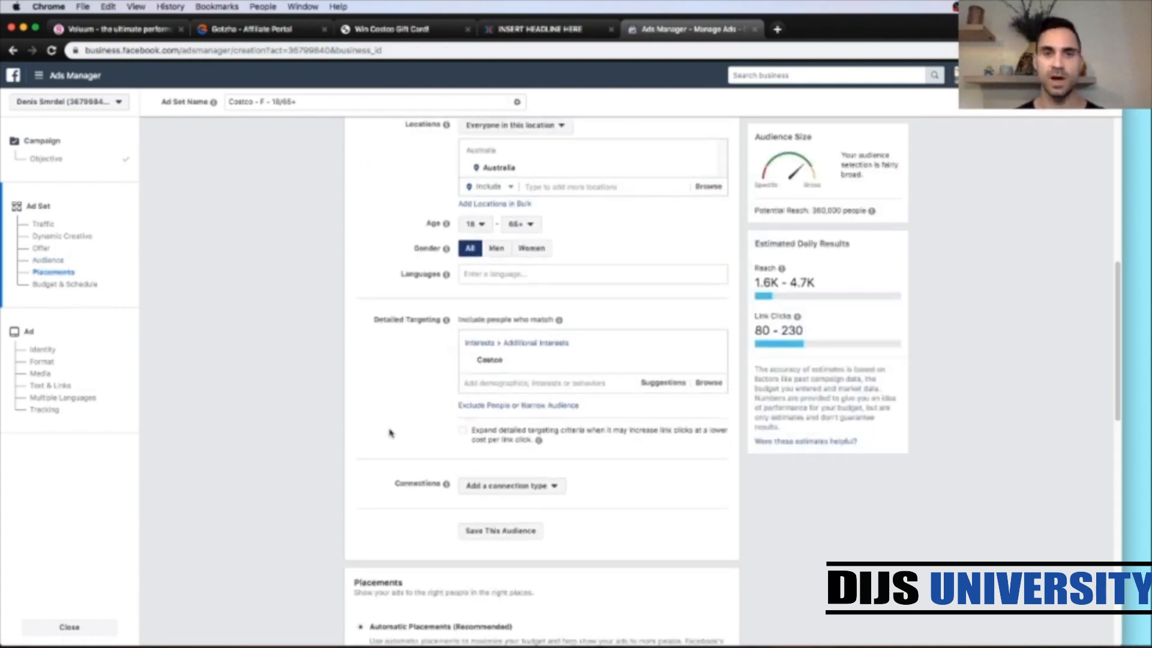
Step: Switch the ad set to manual placements and limit devices to Mobile only
{"action": "scroll", "coordinate": [389, 433], "scroll_direction": "down", "scroll_amount": 5}
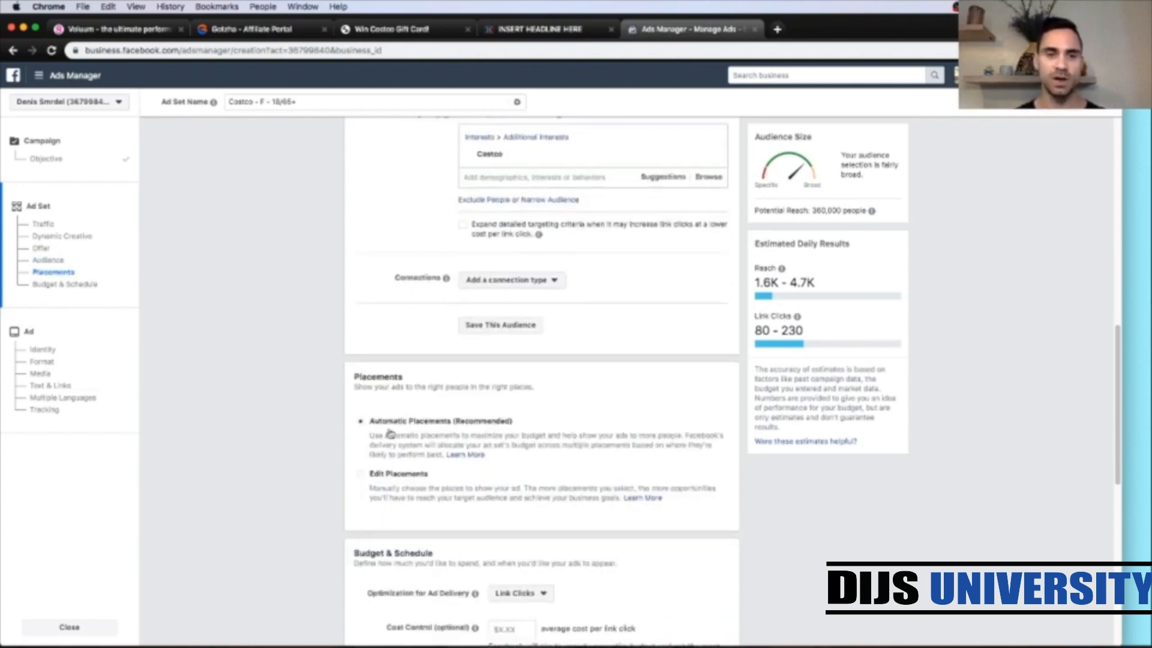
{"action": "scroll", "coordinate": [387, 429], "scroll_direction": "down", "scroll_amount": 2}
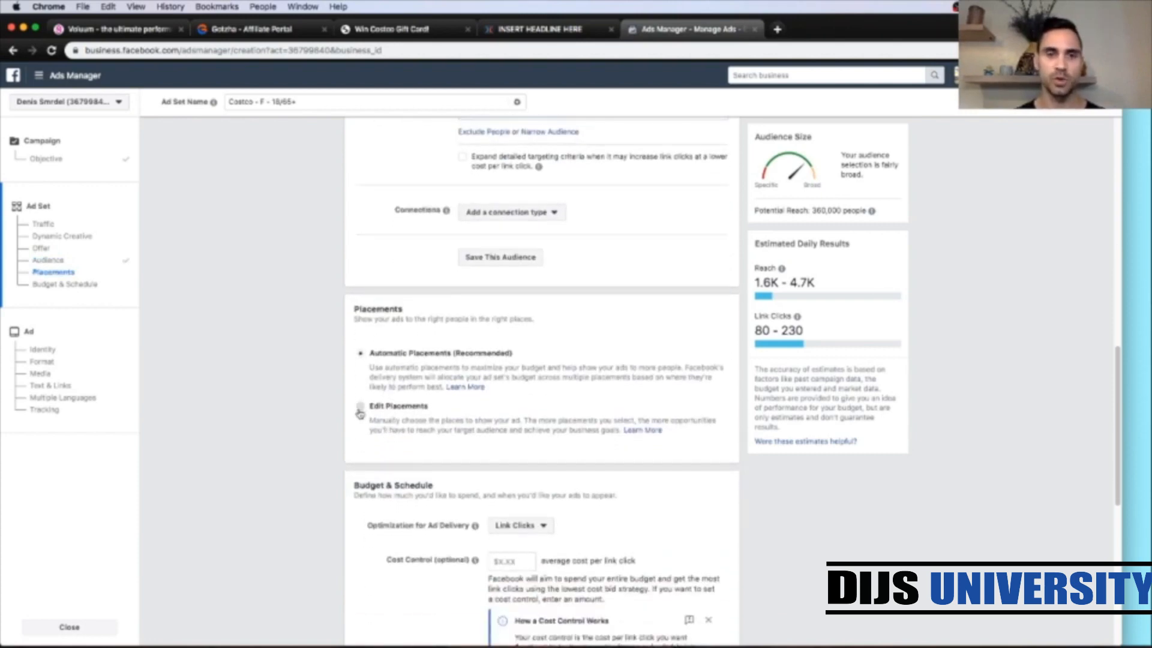
{"action": "left_click", "coordinate": [360, 409]}
{"action": "scroll", "coordinate": [575, 465], "scroll_direction": "down", "scroll_amount": 3}
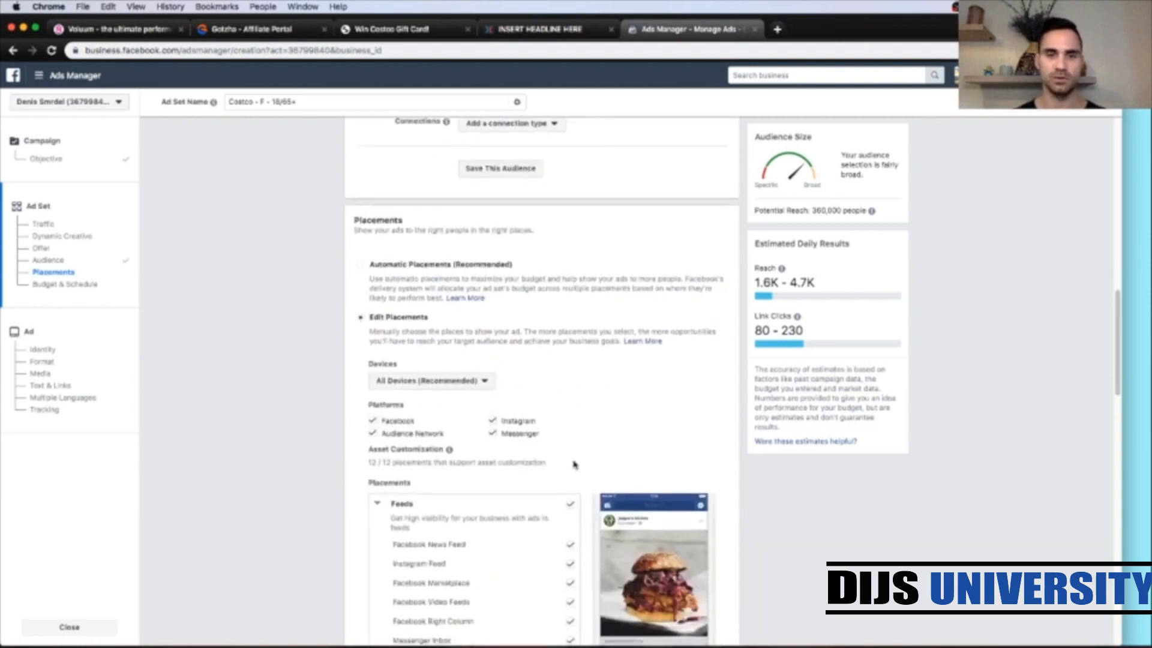
{"action": "left_click", "coordinate": [484, 382]}
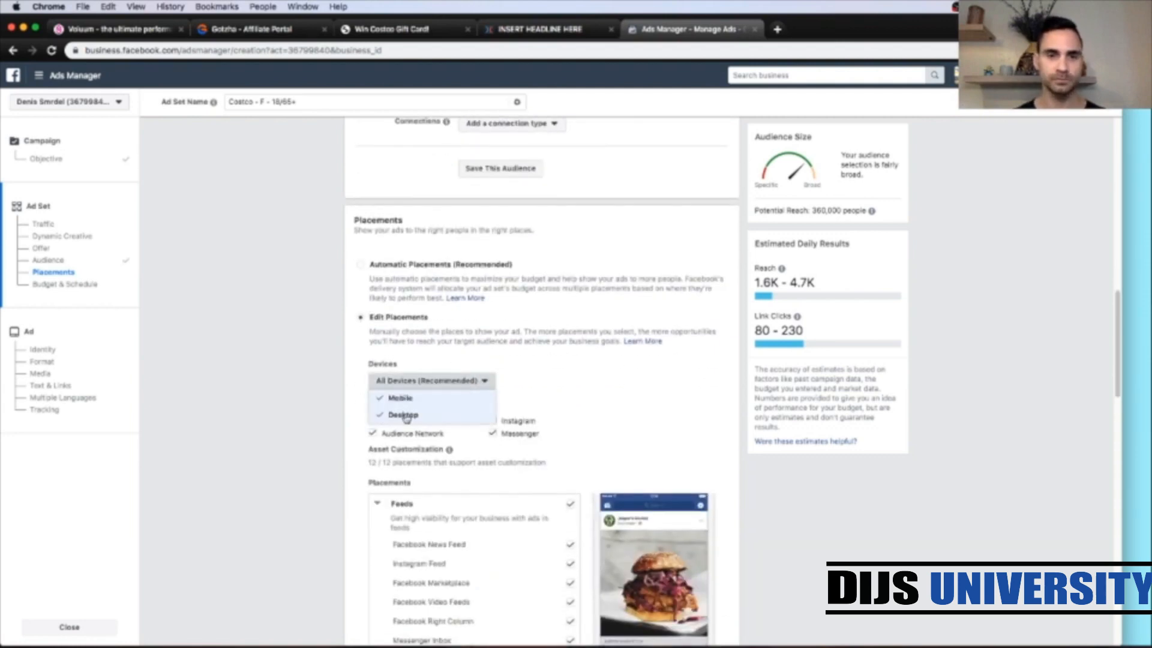
{"action": "left_click", "coordinate": [490, 354]}
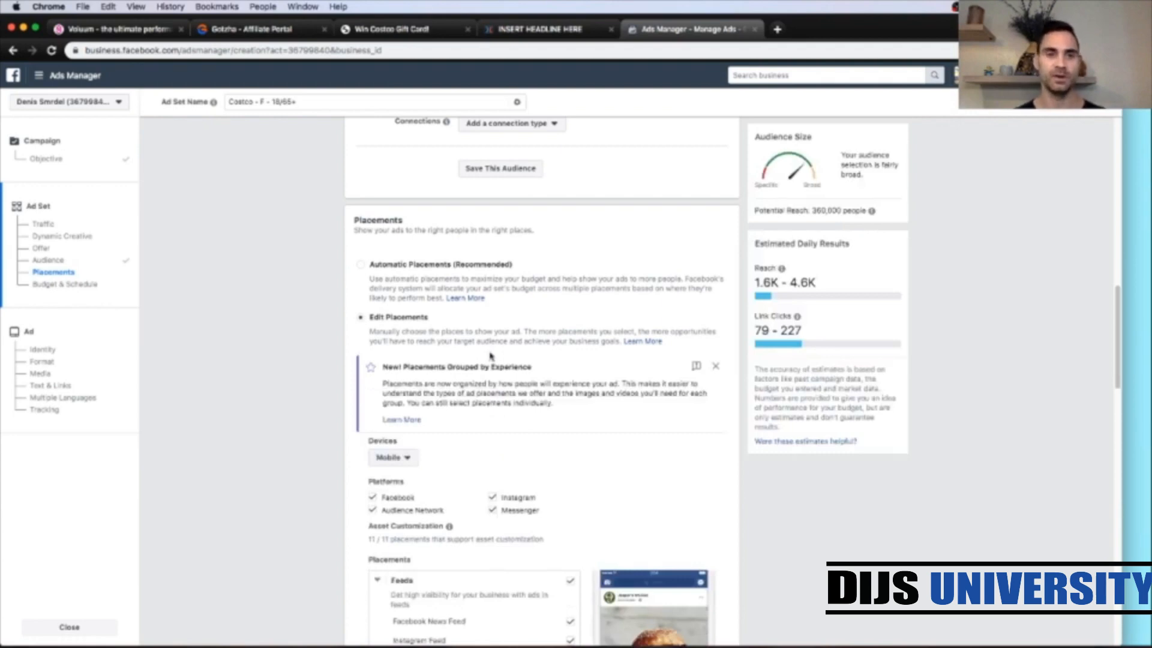
Step: Remove the In-Article and Apps and Sites placement groups
{"action": "scroll", "coordinate": [743, 501], "scroll_direction": "down", "scroll_amount": 4}
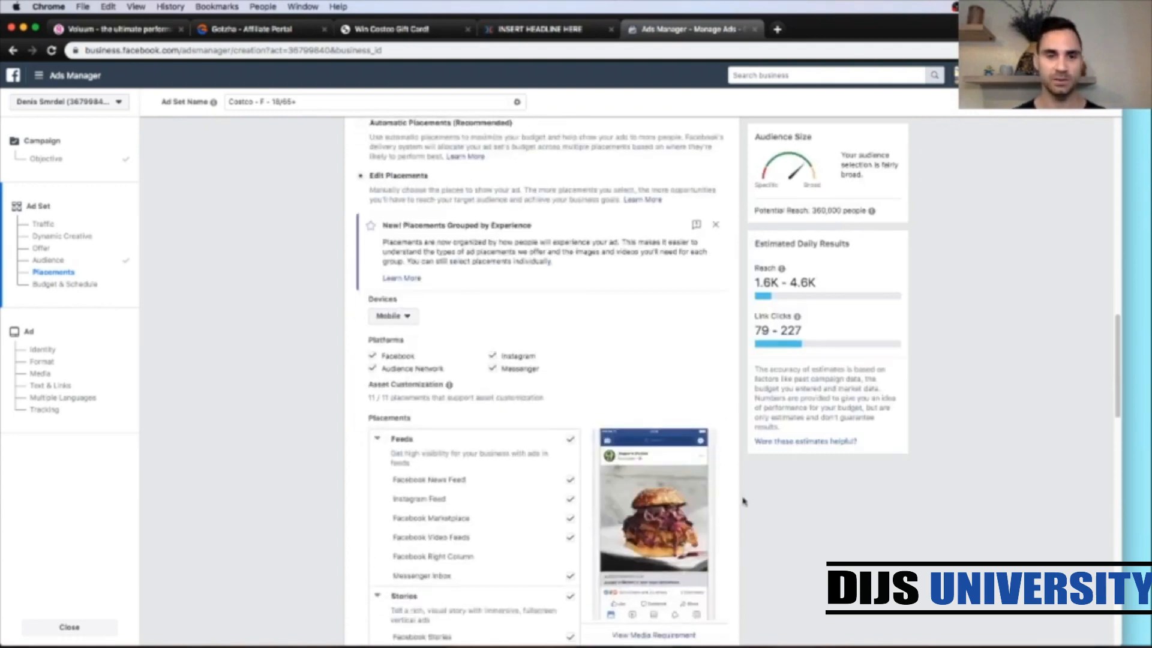
{"action": "scroll", "coordinate": [743, 501], "scroll_direction": "down", "scroll_amount": 10}
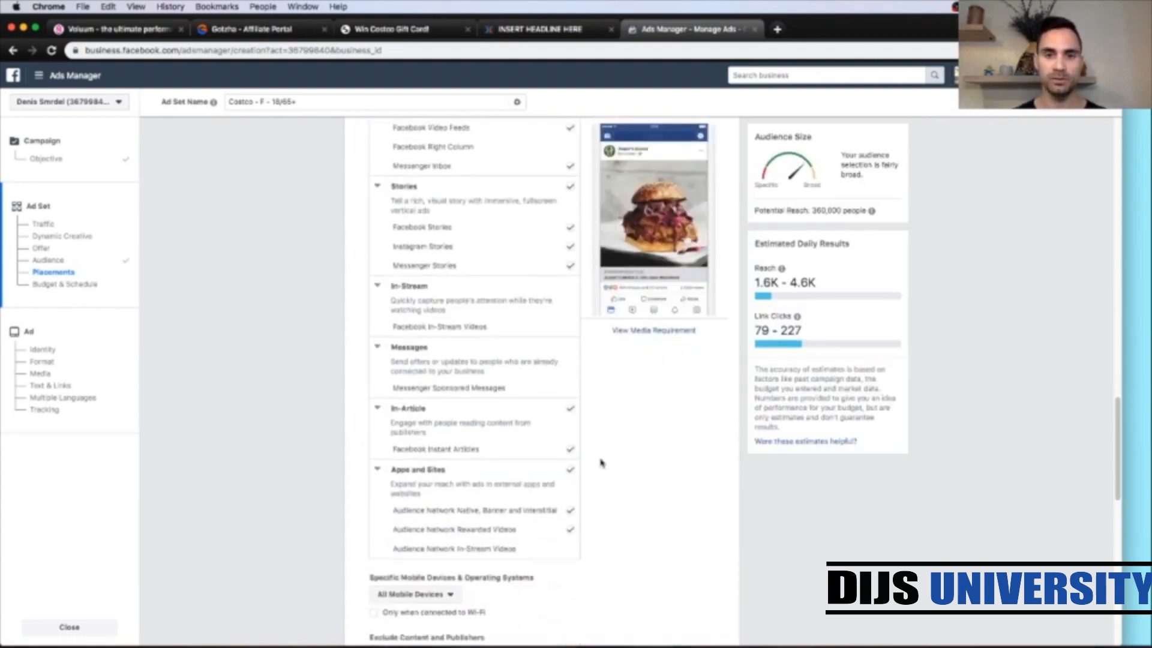
{"action": "left_click", "coordinate": [570, 469]}
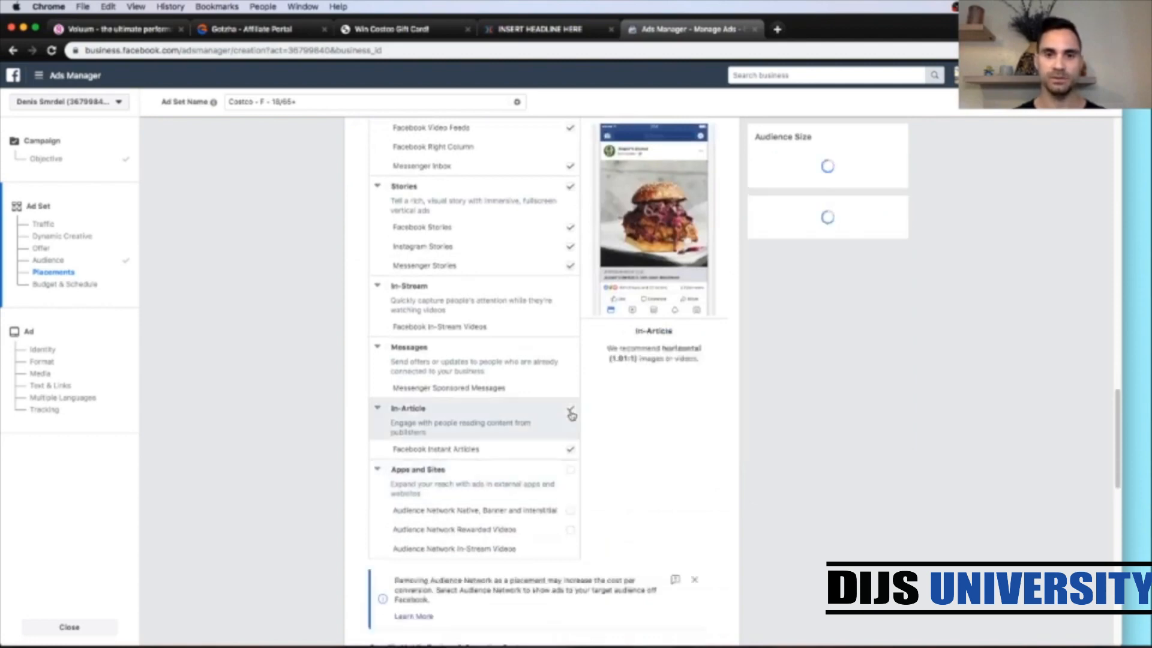
{"action": "left_click", "coordinate": [571, 413]}
Step: Uncheck Stories, Messenger Inbox, Video Feeds, Marketplace and Instagram Feed, keeping only Facebook News Feed
{"action": "scroll", "coordinate": [583, 433], "scroll_direction": "up", "scroll_amount": 3}
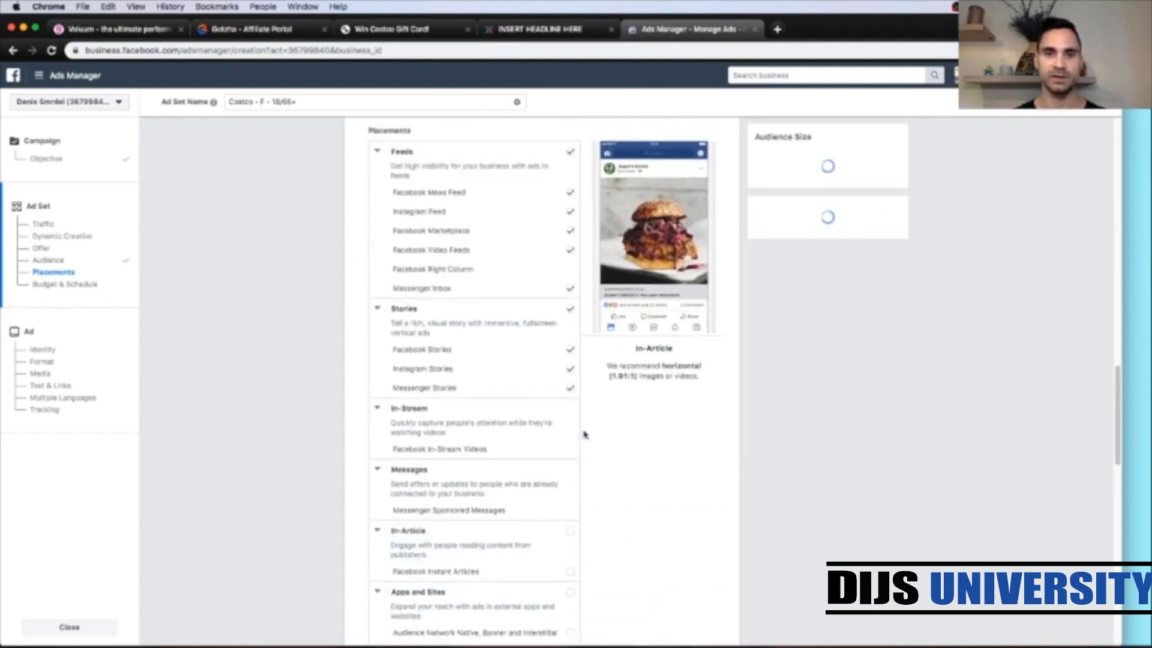
{"action": "left_click", "coordinate": [570, 308]}
{"action": "left_click", "coordinate": [570, 290]}
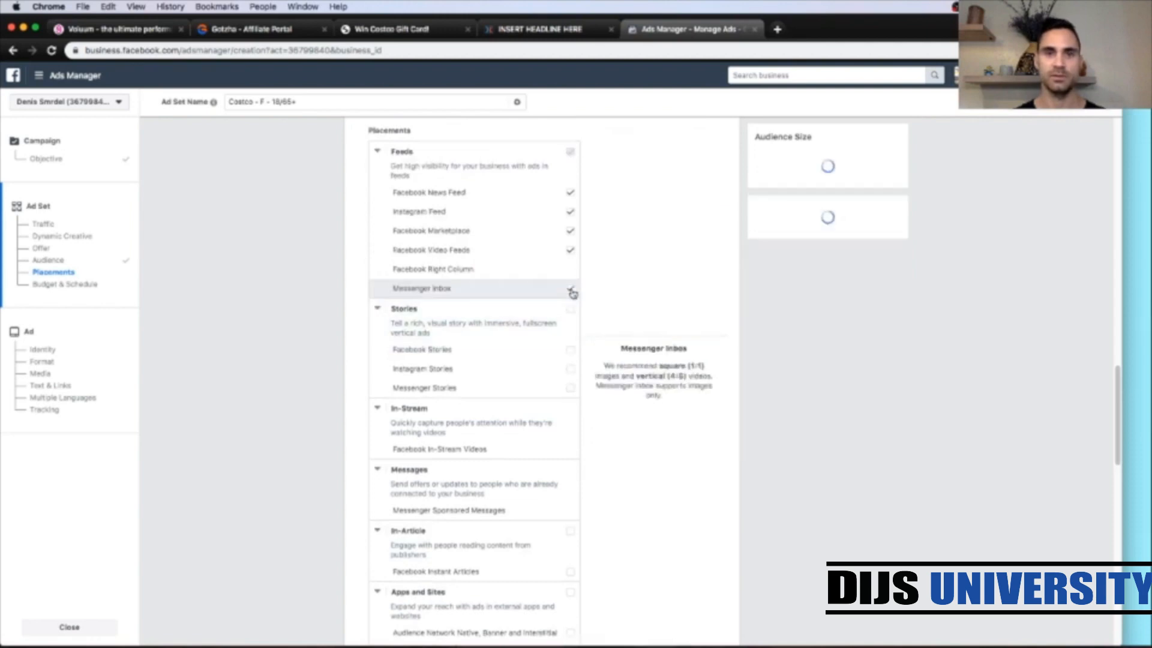
{"action": "left_click", "coordinate": [571, 233]}
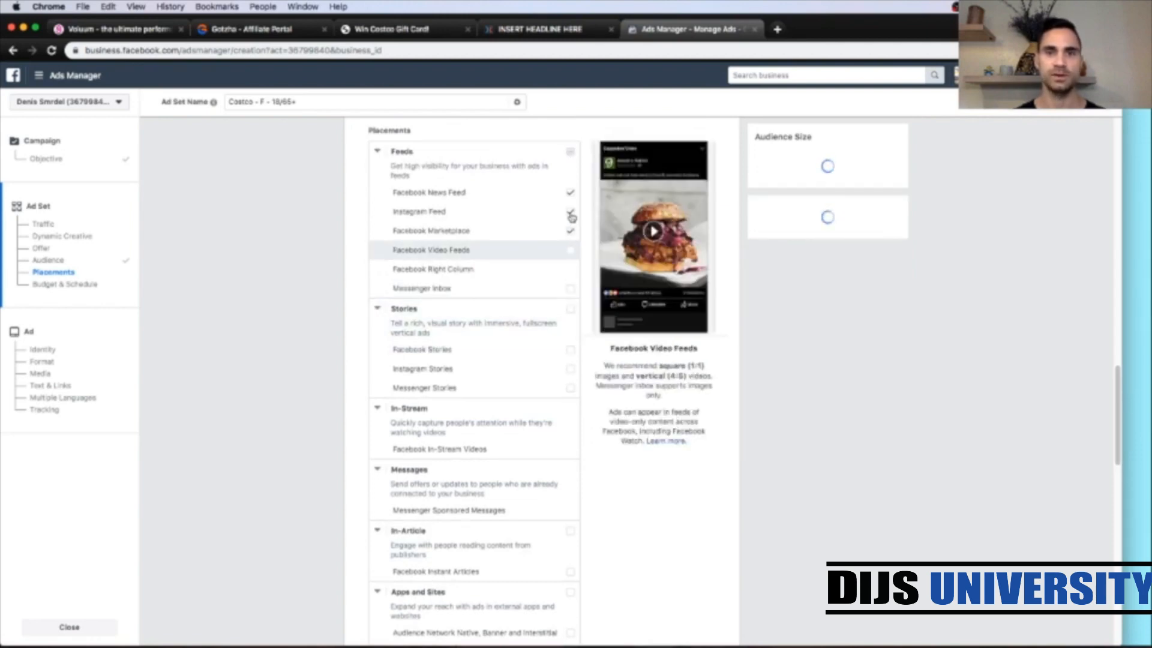
{"action": "left_click", "coordinate": [571, 217]}
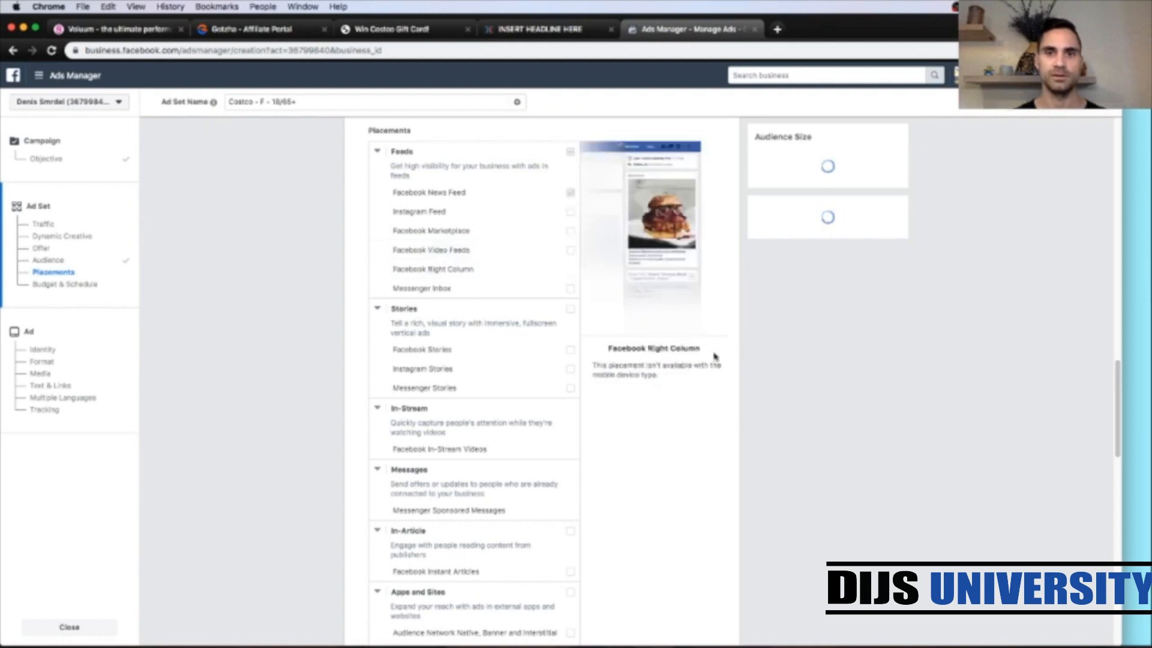
Step: Set the optimization for ad delivery to Landing Page Views
{"action": "scroll", "coordinate": [733, 471], "scroll_direction": "down", "scroll_amount": 3}
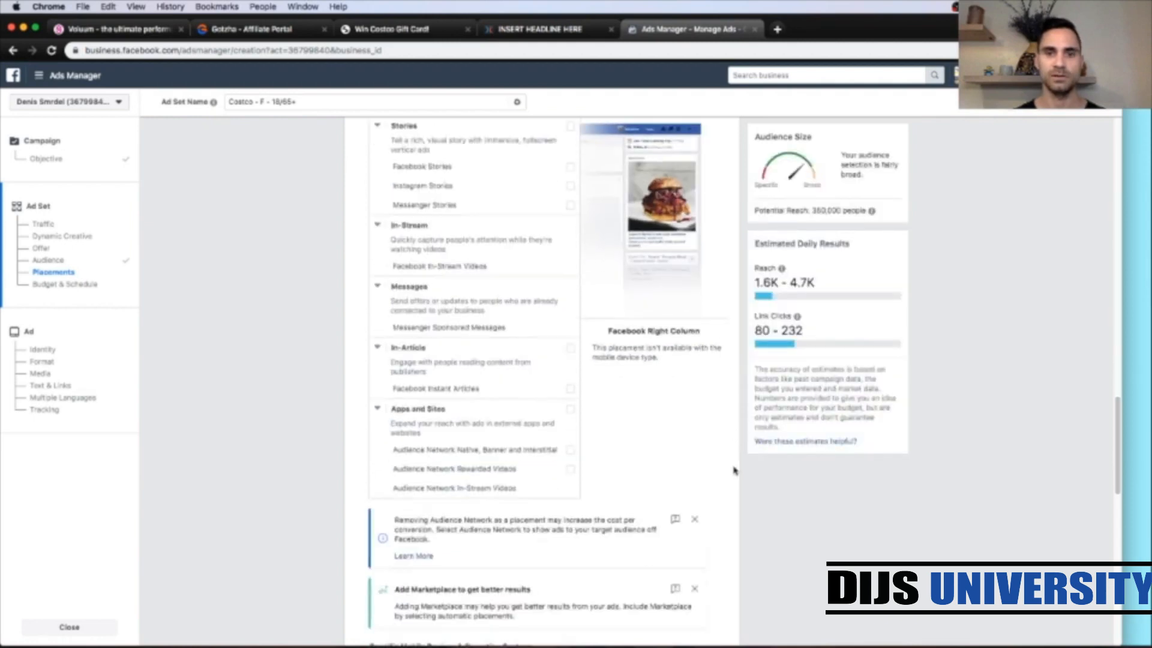
{"action": "scroll", "coordinate": [733, 470], "scroll_direction": "down", "scroll_amount": 10}
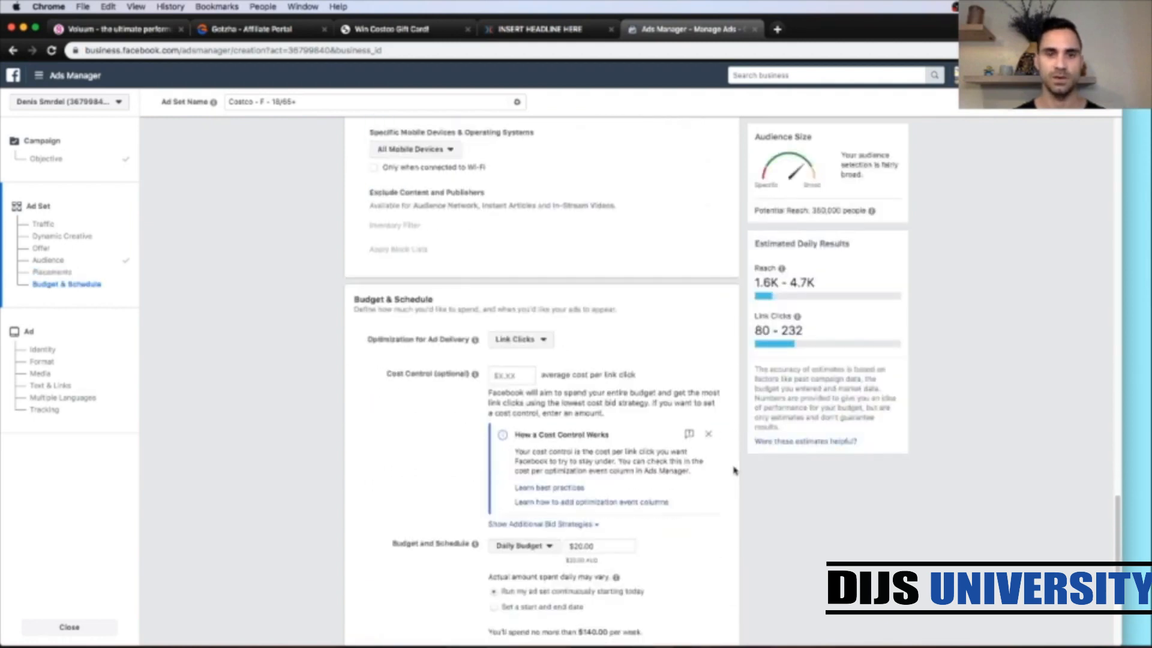
{"action": "scroll", "coordinate": [733, 470], "scroll_direction": "down", "scroll_amount": 2}
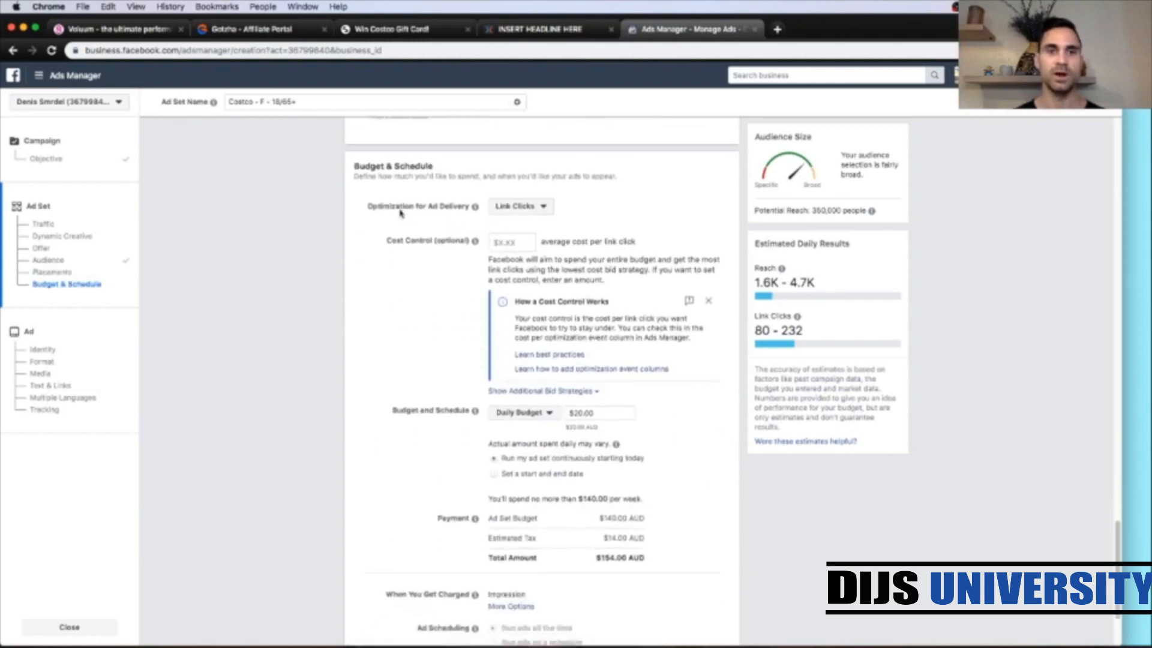
{"action": "left_click", "coordinate": [532, 210]}
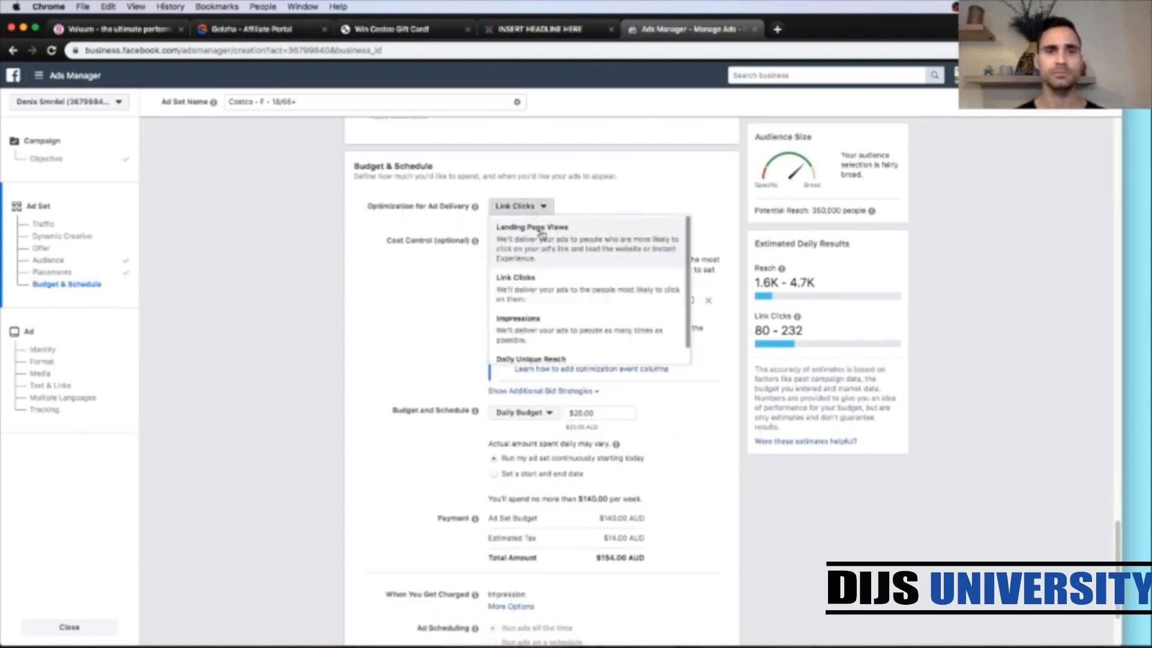
{"action": "left_click", "coordinate": [541, 232]}
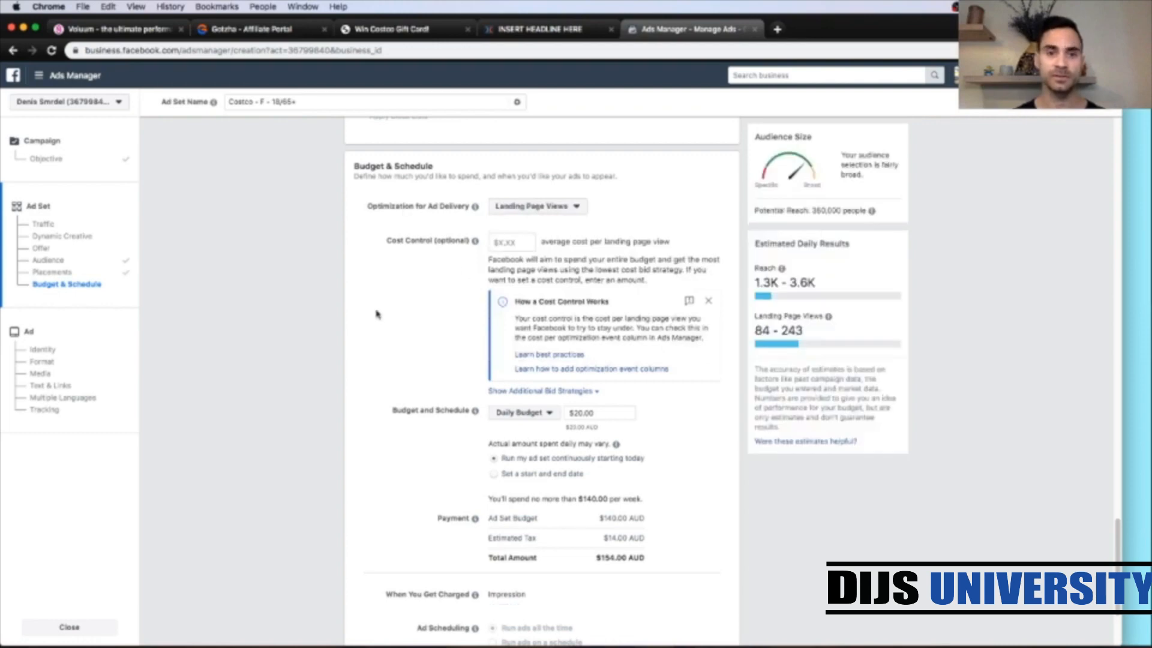
Step: Switch to Calculator and compute 1.88 multiplied by 3
{"action": "scroll", "coordinate": [652, 316], "scroll_direction": "down", "scroll_amount": 2}
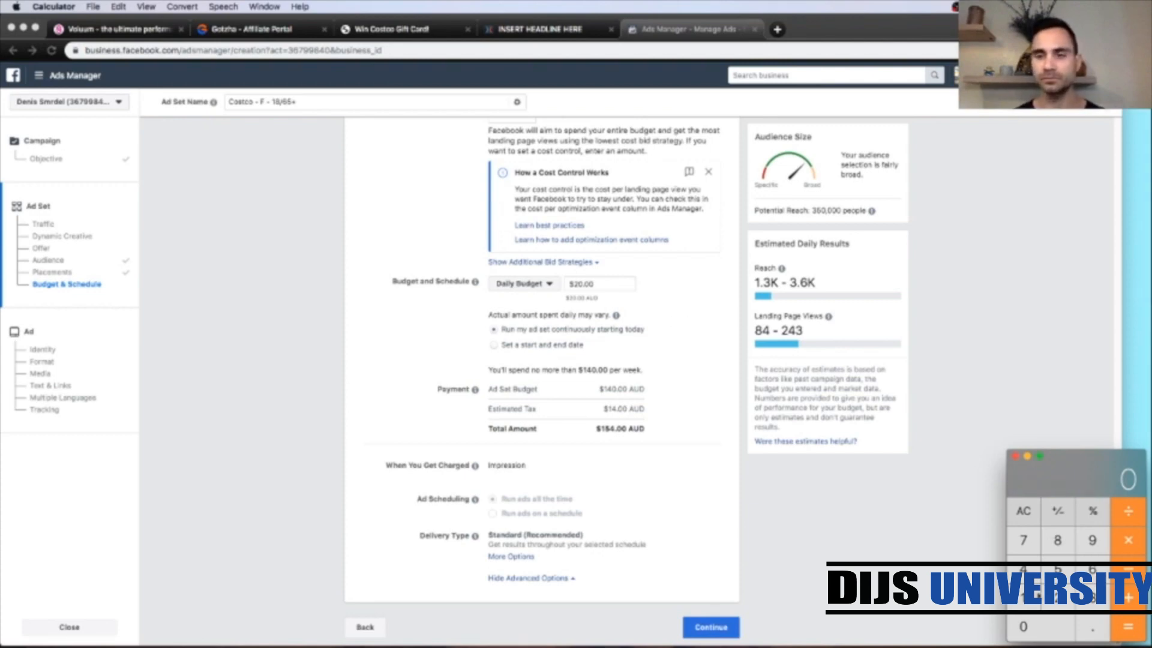
{"action": "key", "text": "1"}
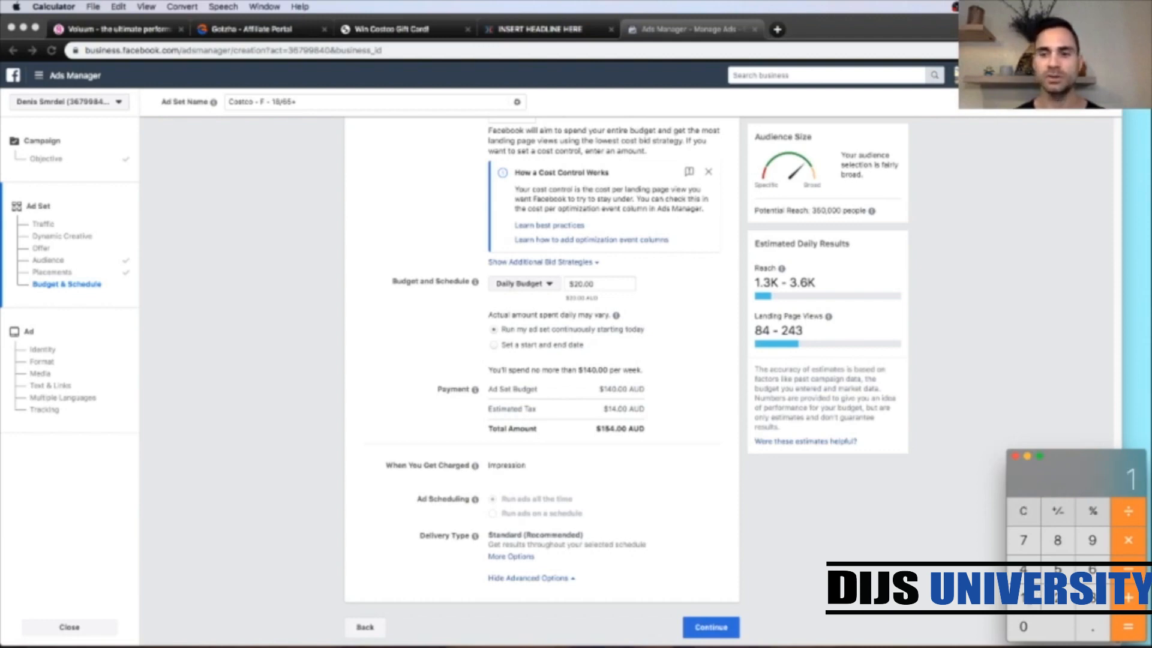
{"action": "left_click", "coordinate": [1089, 624]}
{"action": "left_click", "coordinate": [1057, 540]}
{"action": "left_click", "coordinate": [1057, 540]}
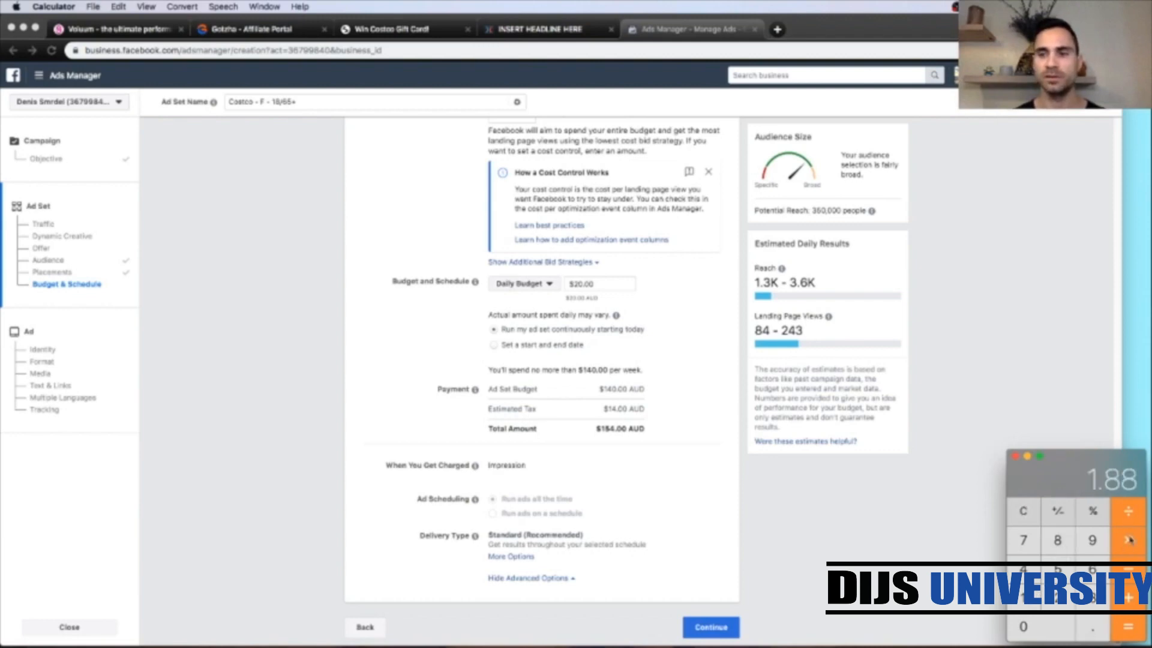
{"action": "left_click", "coordinate": [1091, 596]}
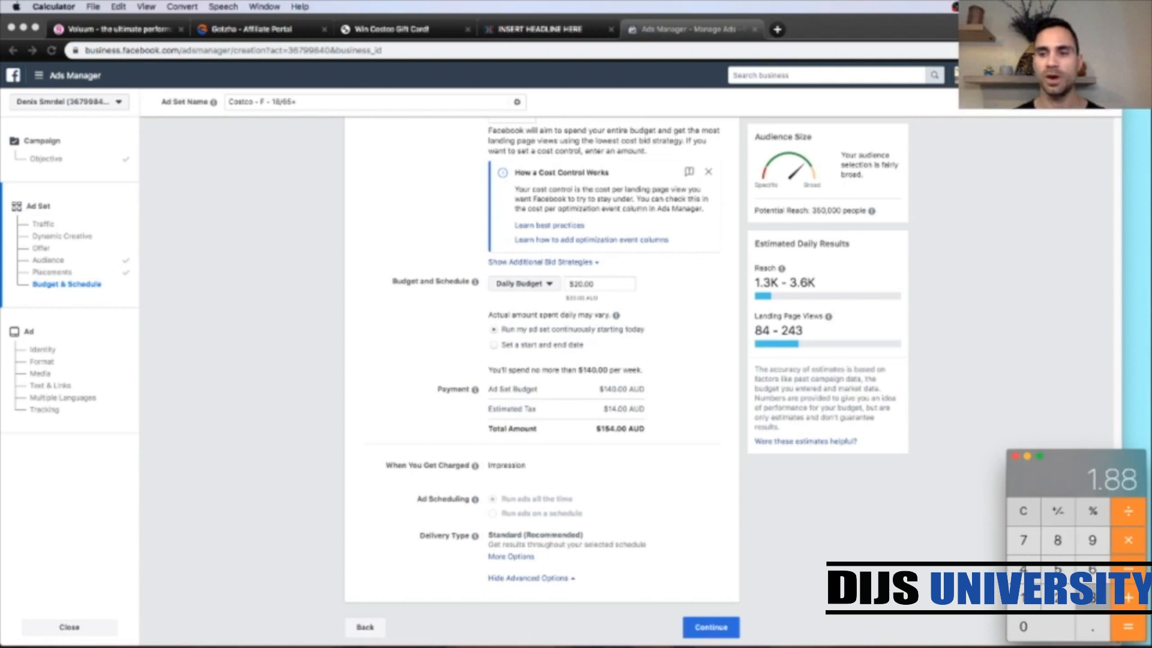
{"action": "left_click", "coordinate": [1127, 626]}
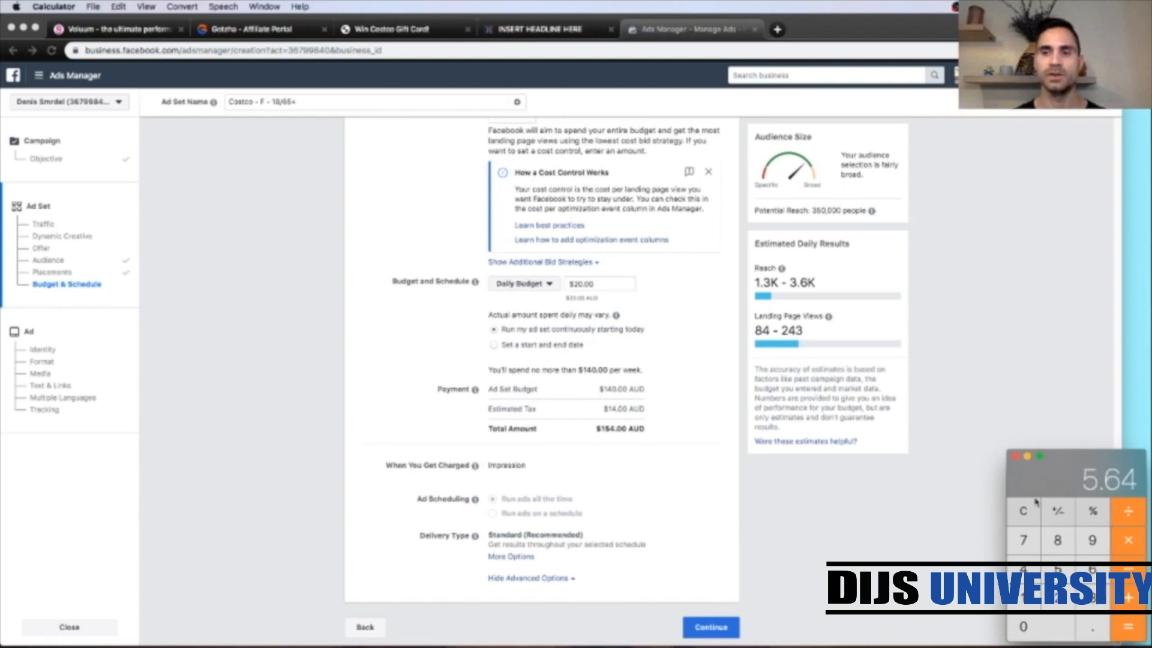
Step: Set the ad set's daily budget to $5.64
{"action": "left_click", "coordinate": [582, 282]}
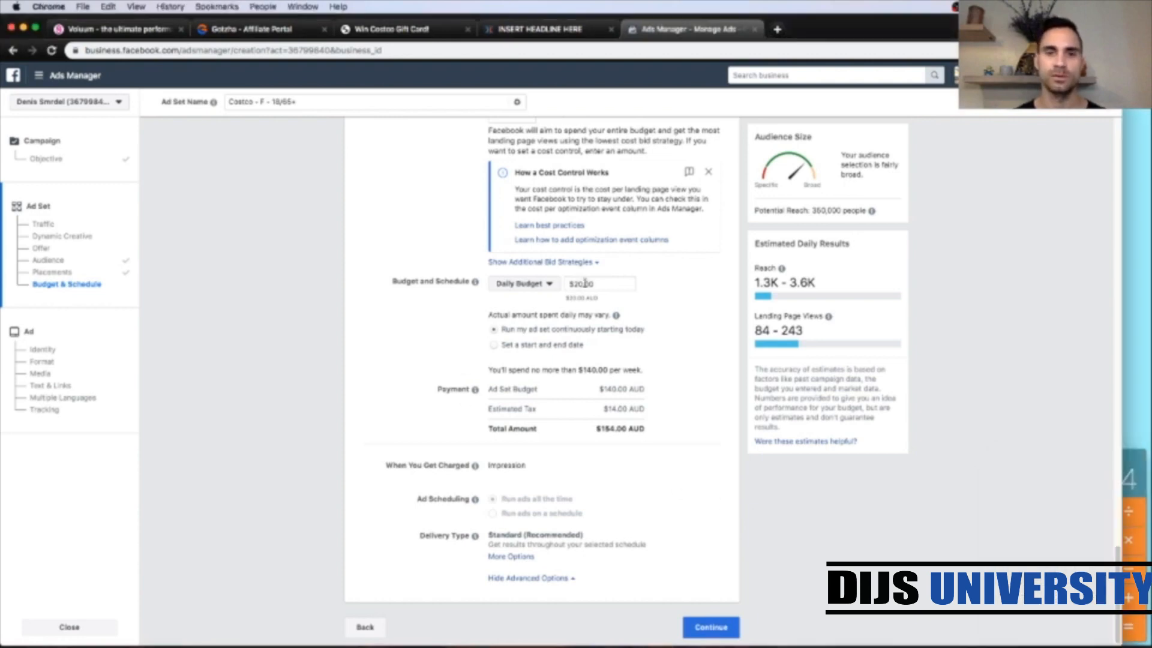
{"action": "double_click", "coordinate": [582, 282]}
{"action": "type", "text": "5"}
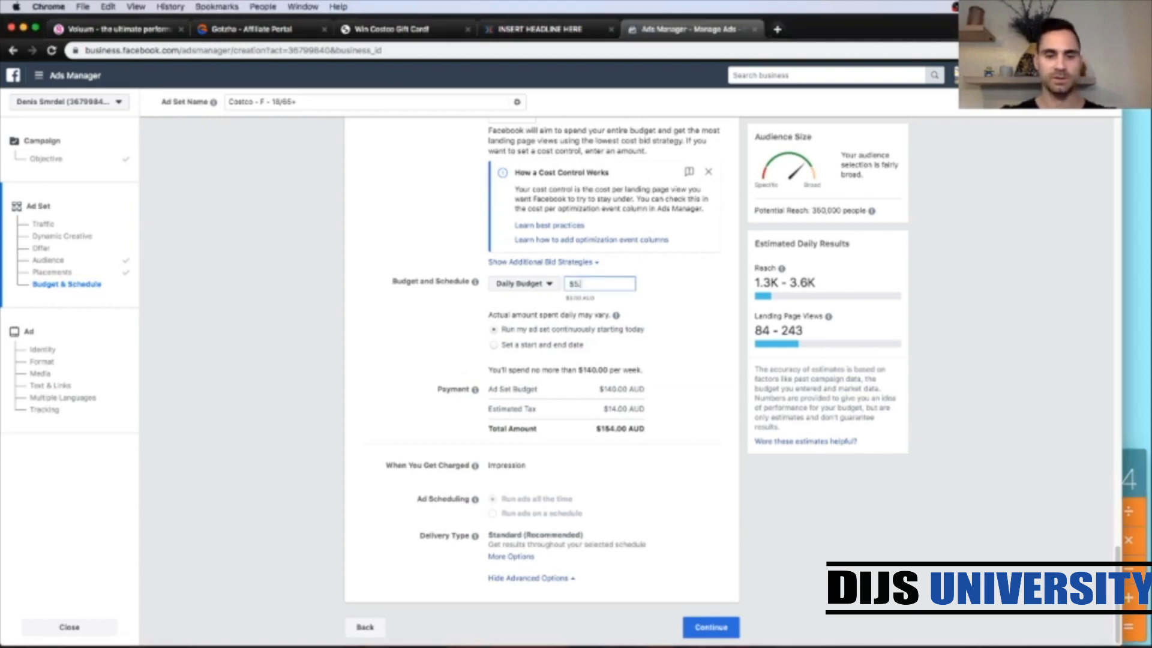
{"action": "type", "text": ".64"}
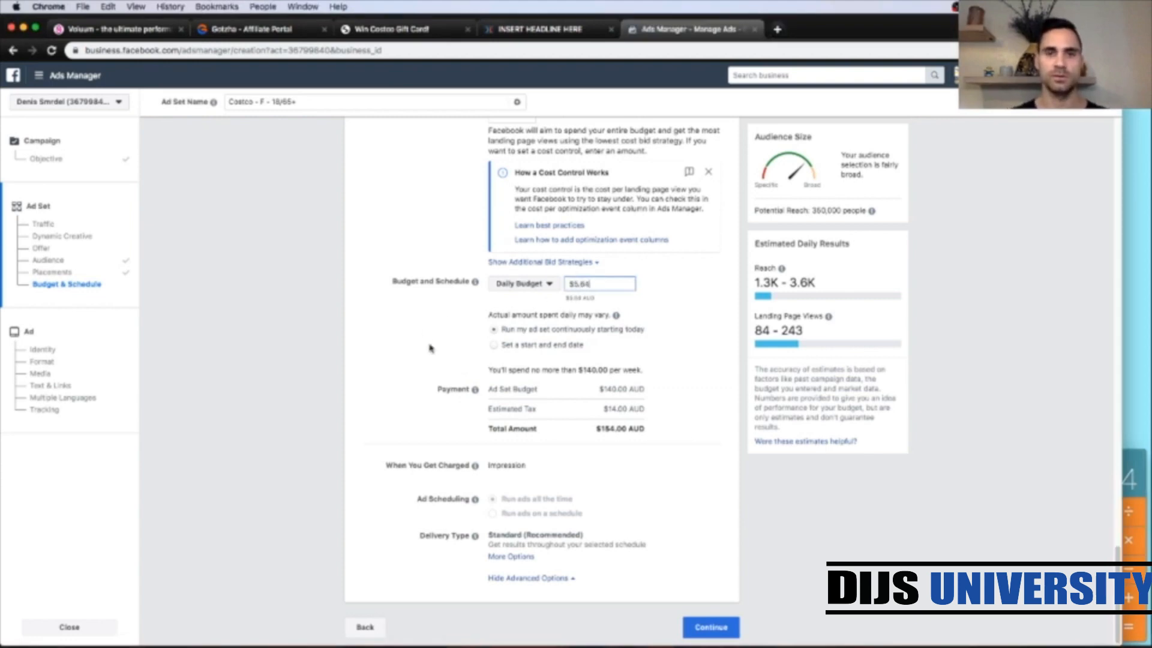
{"action": "left_click", "coordinate": [458, 354]}
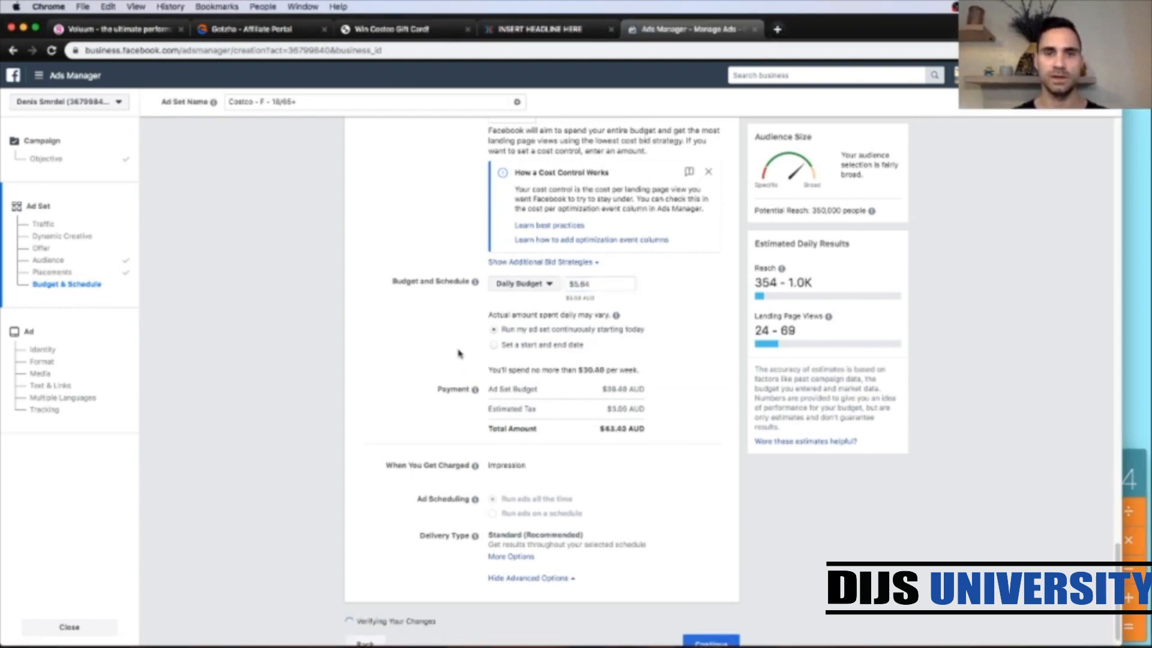
Step: Choose a start and end date schedule, starting Aug 23, 2019 at 12:01 AM
{"action": "left_click", "coordinate": [493, 347]}
{"action": "left_click", "coordinate": [581, 372]}
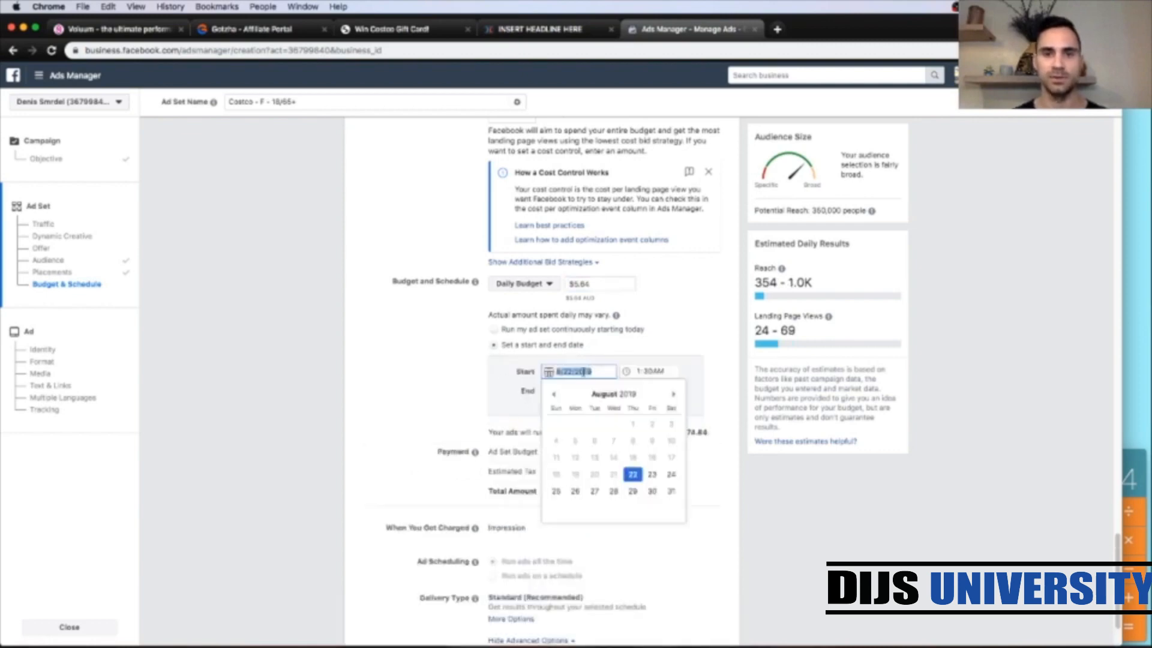
{"action": "left_click", "coordinate": [652, 475]}
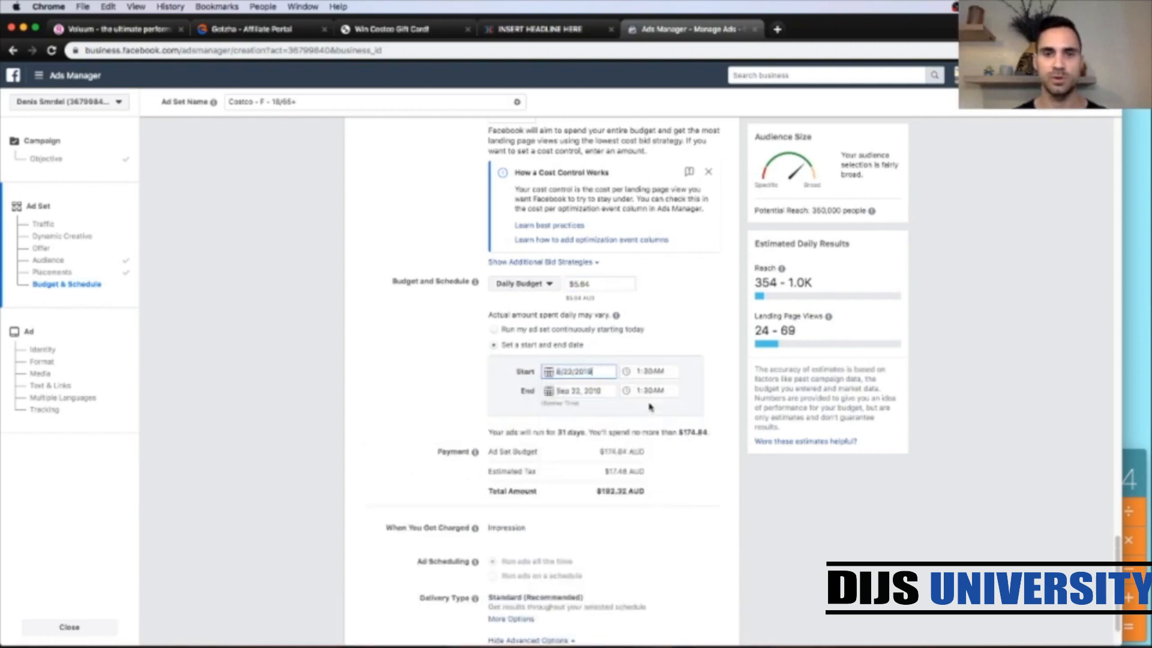
{"action": "left_click", "coordinate": [638, 375]}
{"action": "type", "text": "11"}
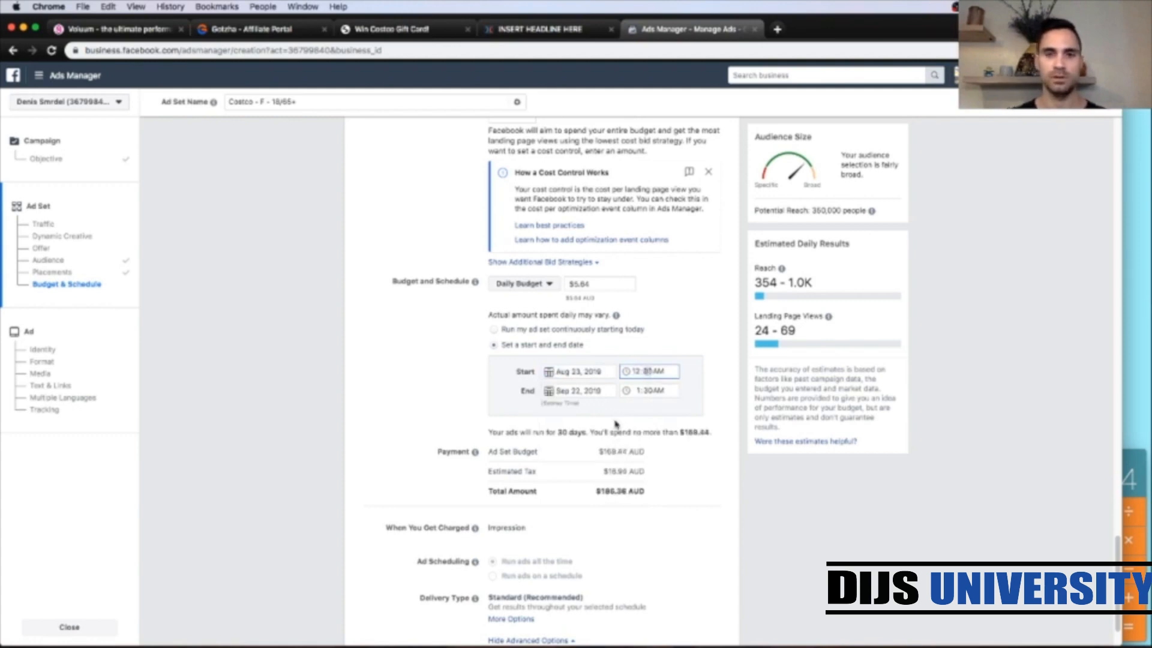
Step: Set the ad set's end date to Dec 25, 2019
{"action": "left_click", "coordinate": [585, 390]}
{"action": "left_click", "coordinate": [673, 413]}
{"action": "left_click", "coordinate": [673, 414]}
{"action": "left_click", "coordinate": [672, 413]}
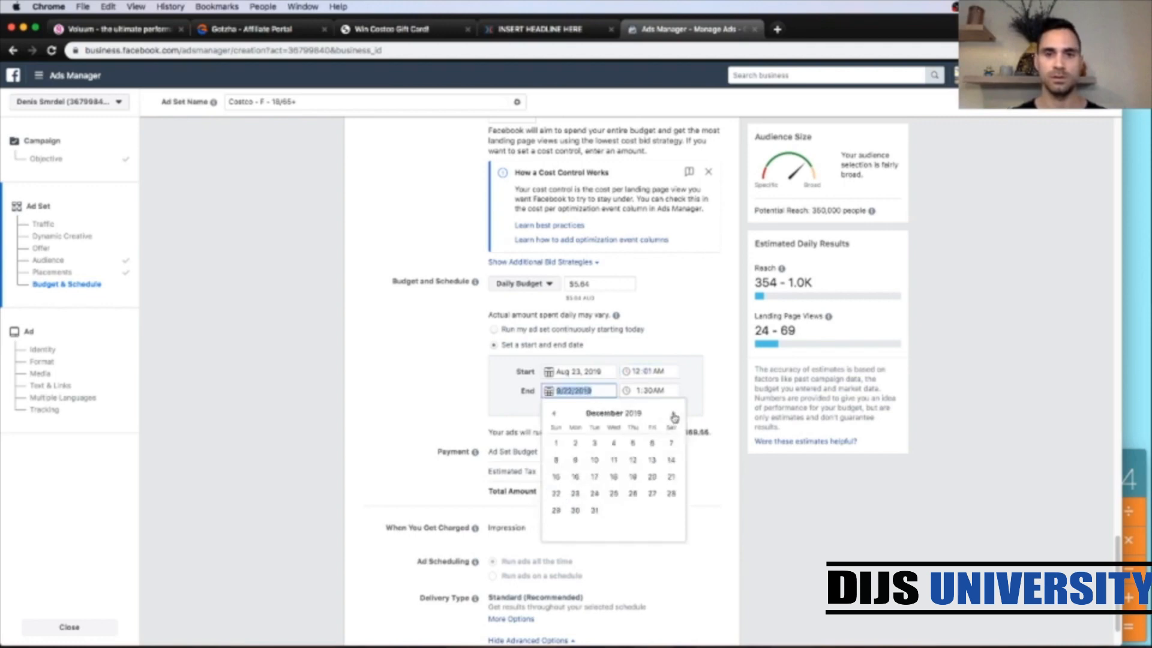
{"action": "left_click", "coordinate": [613, 493]}
{"action": "left_click", "coordinate": [432, 406]}
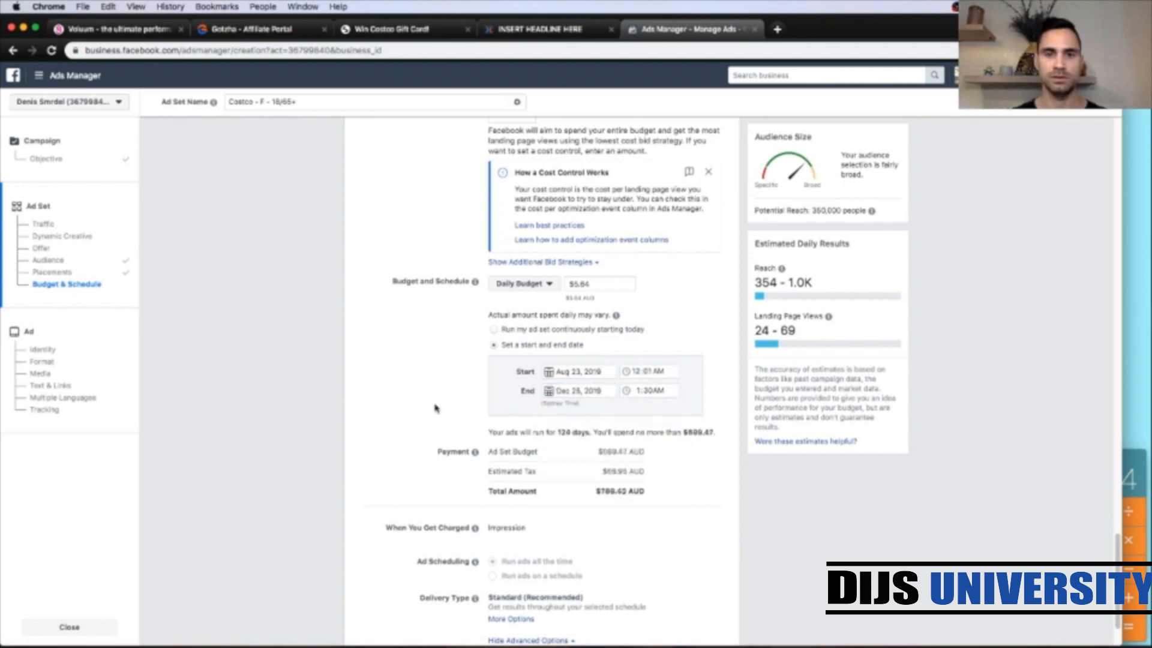
Step: Continue from the ad set to the ad setup
{"action": "scroll", "coordinate": [744, 522], "scroll_direction": "up", "scroll_amount": 2}
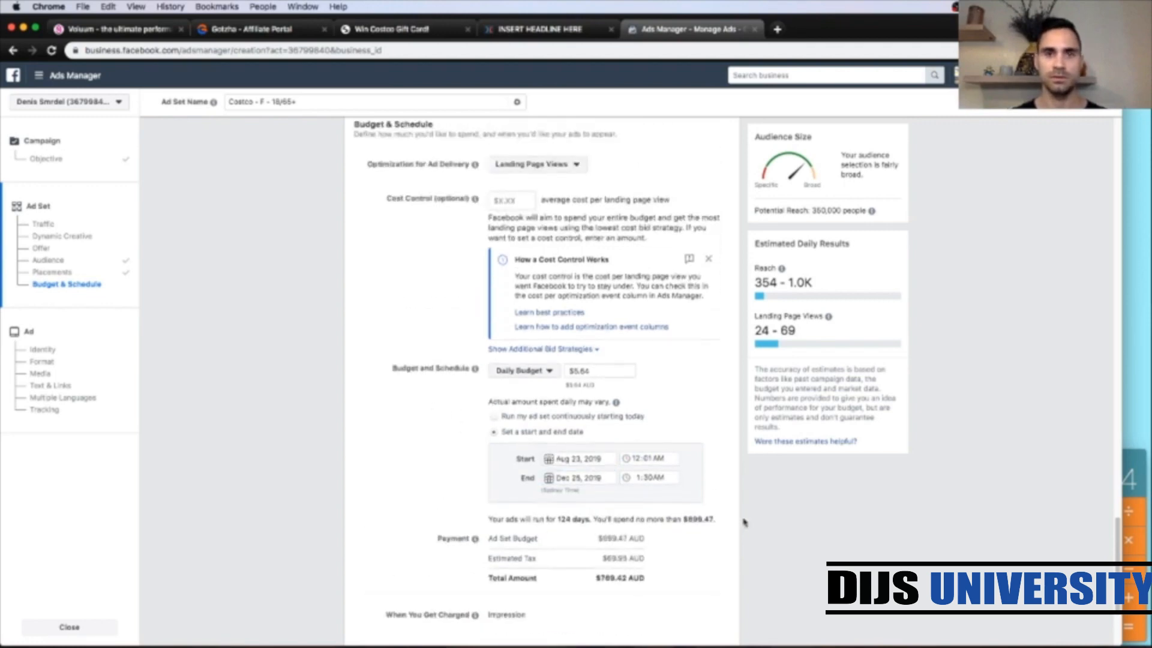
{"action": "scroll", "coordinate": [744, 522], "scroll_direction": "down", "scroll_amount": 3}
{"action": "left_click", "coordinate": [711, 626]}
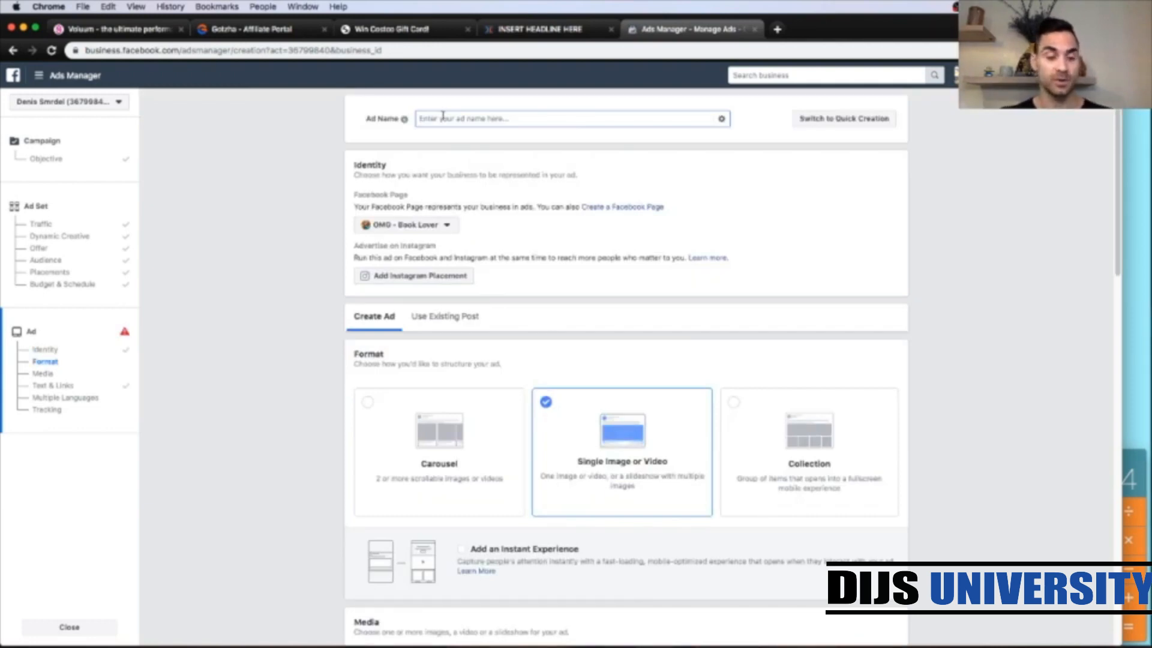
Step: Name the ad Adset 1
{"action": "type", "text": "Adset"}
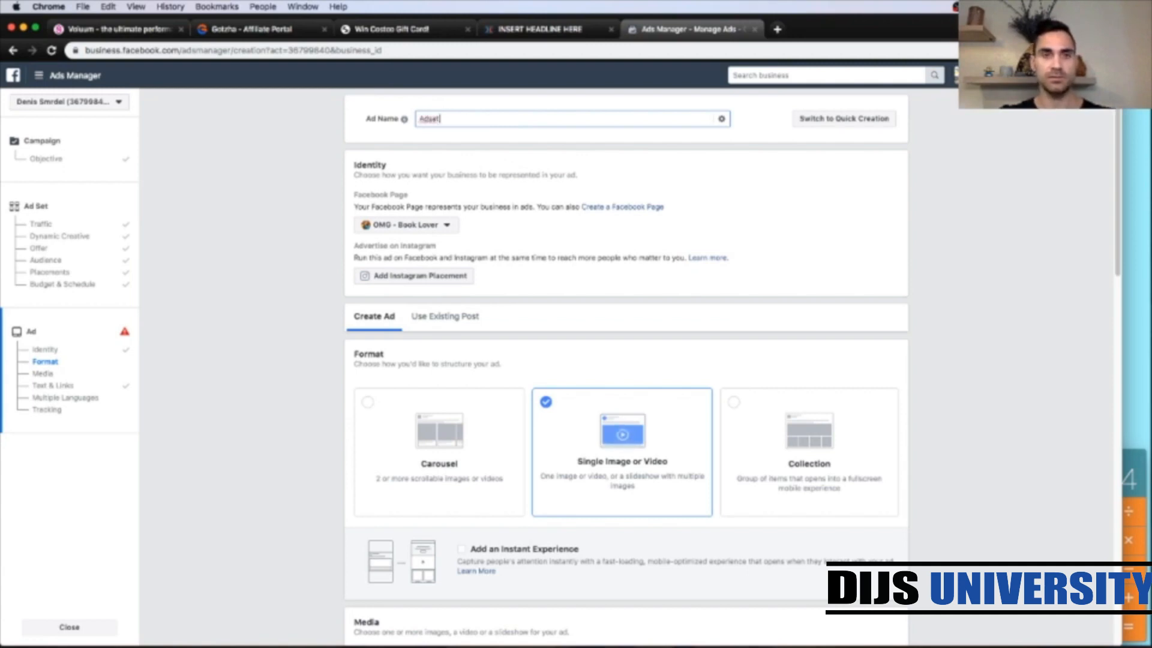
{"action": "type", "text": " 1"}
{"action": "left_click", "coordinate": [458, 139]}
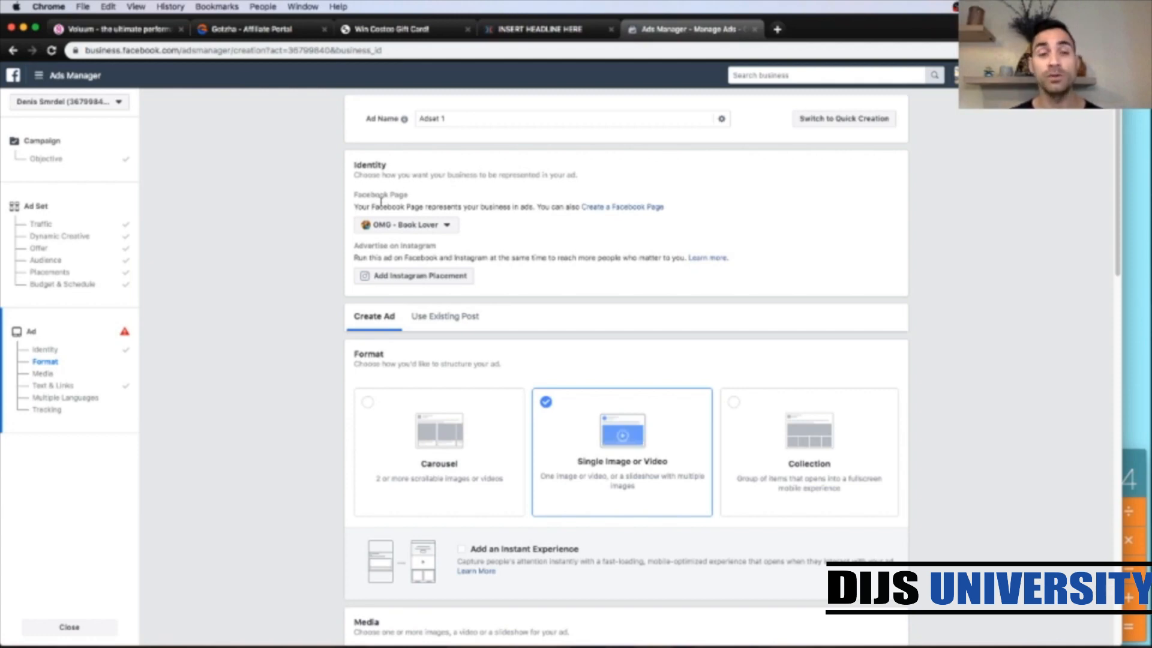
Step: Upload the Costco 1080x1080 template image from Downloads as the ad's media
{"action": "scroll", "coordinate": [306, 258], "scroll_direction": "down", "scroll_amount": 5}
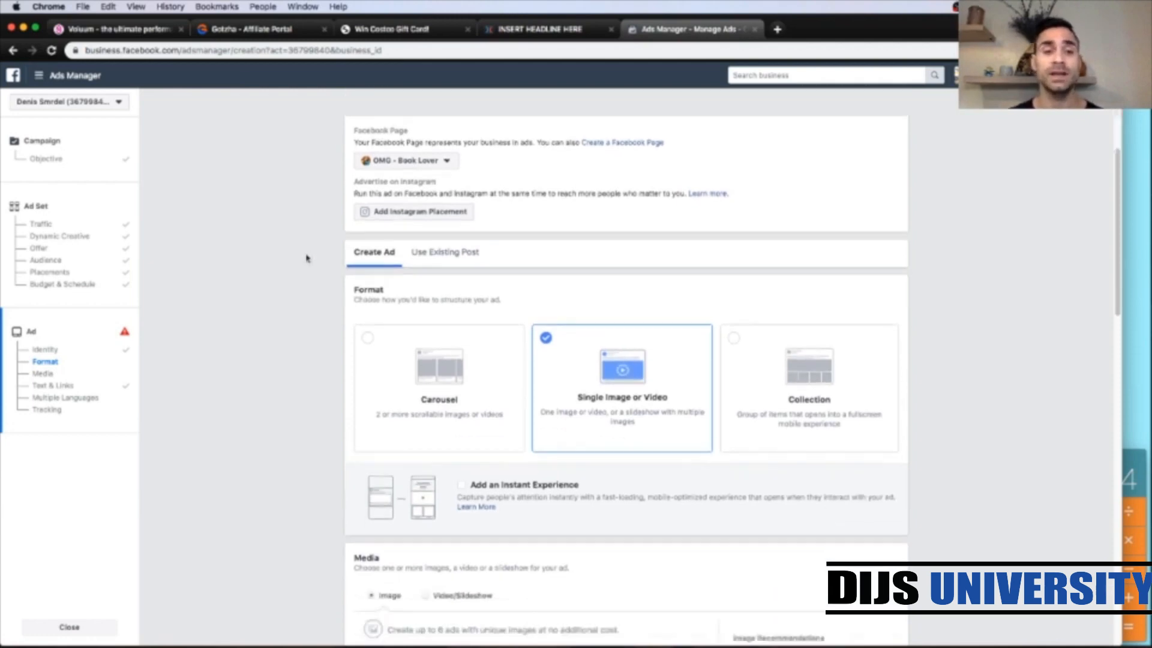
{"action": "scroll", "coordinate": [306, 257], "scroll_direction": "down", "scroll_amount": 3}
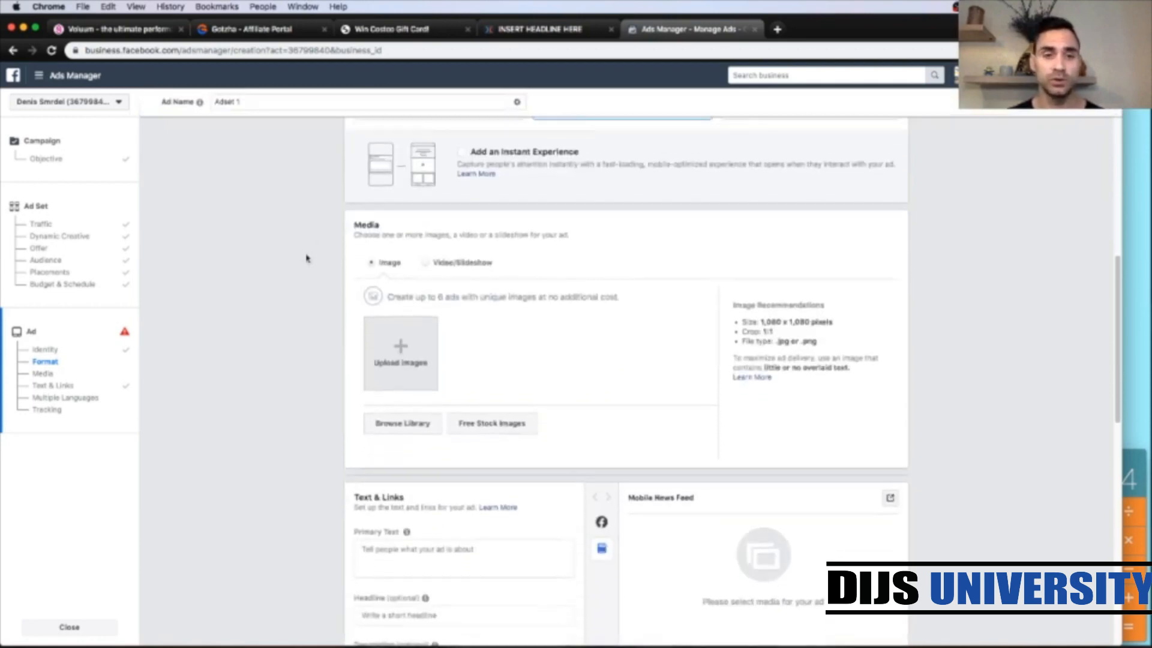
{"action": "scroll", "coordinate": [298, 323], "scroll_direction": "down", "scroll_amount": 1}
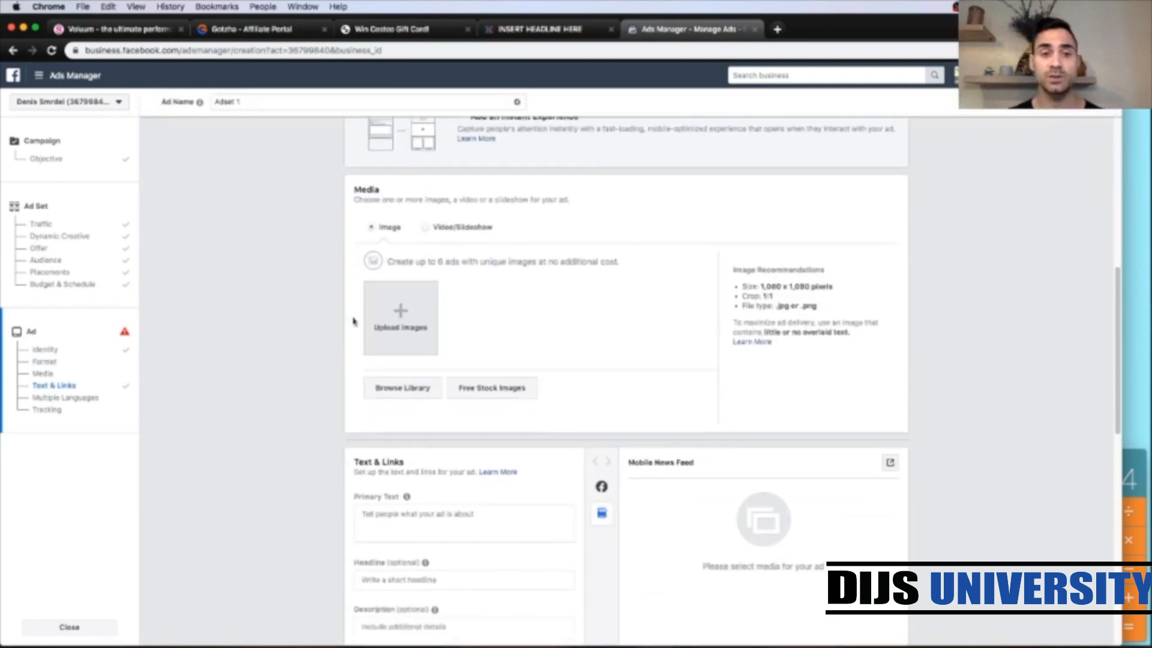
{"action": "left_click", "coordinate": [398, 322]}
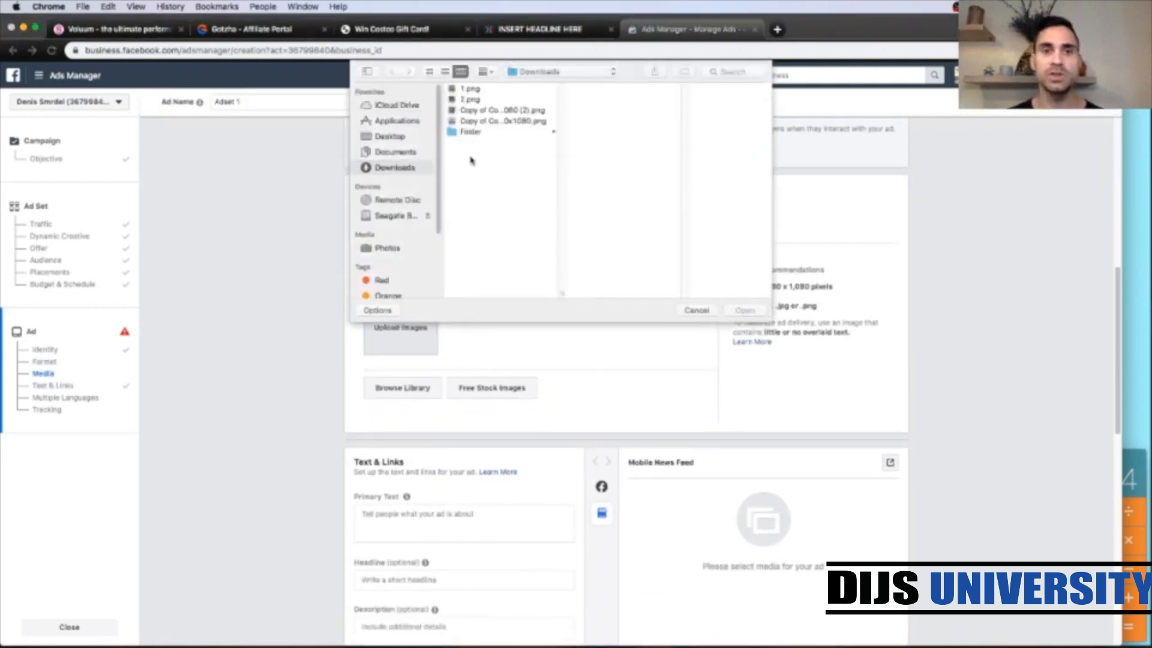
{"action": "left_click", "coordinate": [488, 112]}
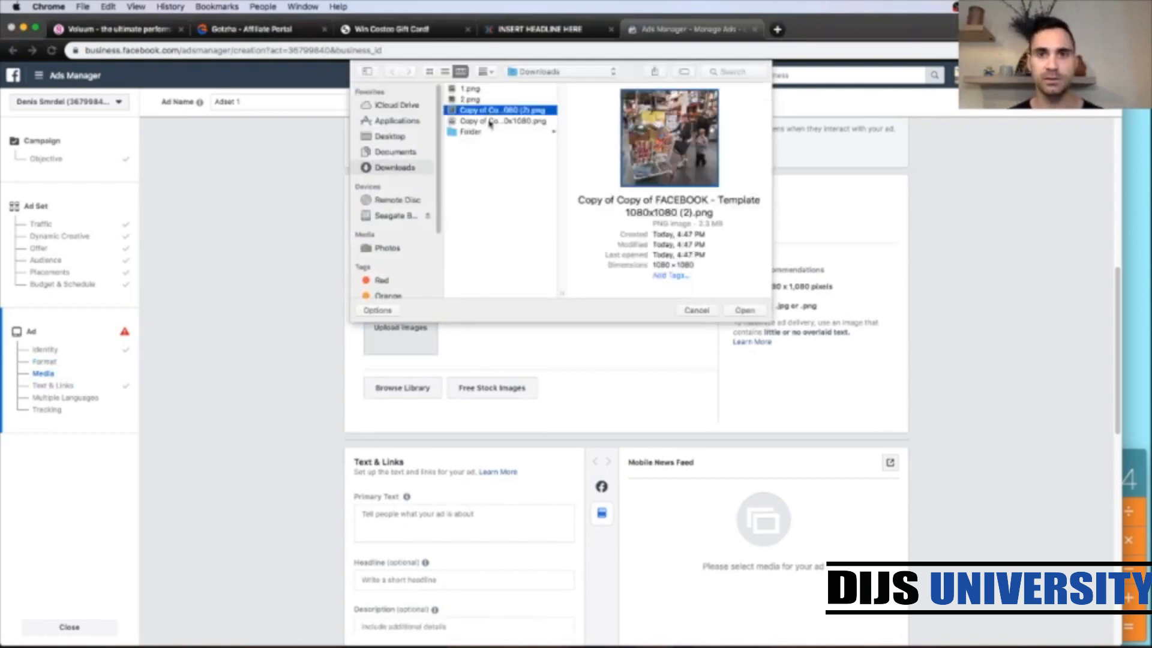
{"action": "left_click", "coordinate": [489, 121], "text": "shift"}
{"action": "left_click", "coordinate": [744, 310]}
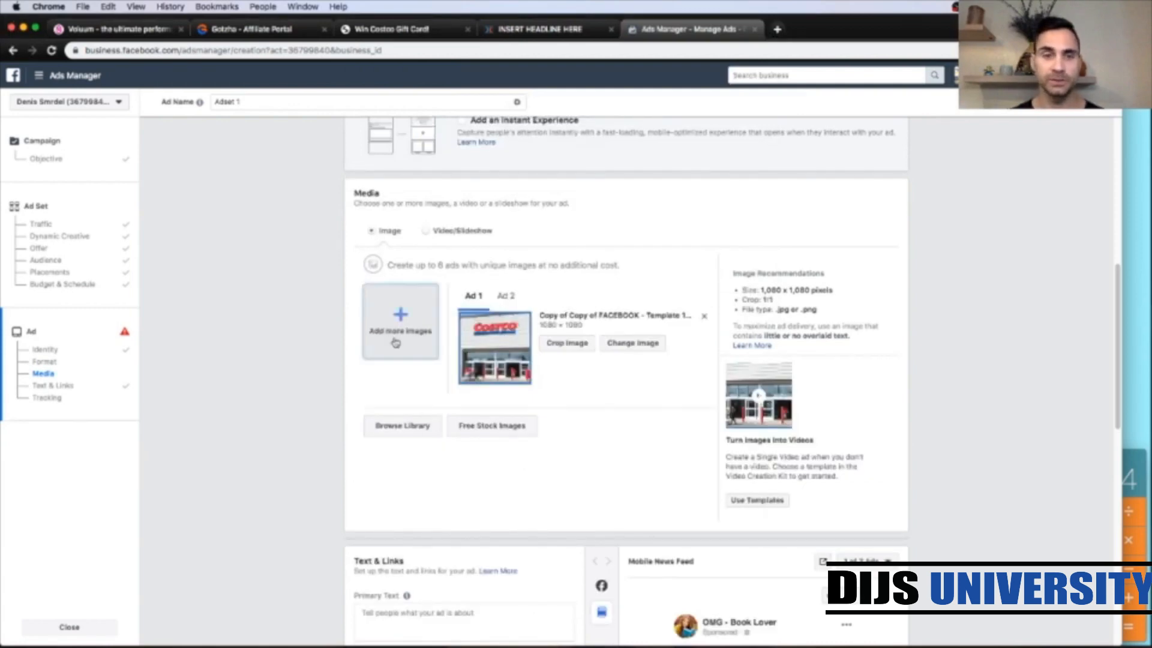
Step: Copy the lander's direct tracking URL from the Voluum campaign's tracking settings
{"action": "scroll", "coordinate": [309, 408], "scroll_direction": "down", "scroll_amount": 3}
{"action": "scroll", "coordinate": [309, 408], "scroll_direction": "down", "scroll_amount": 5}
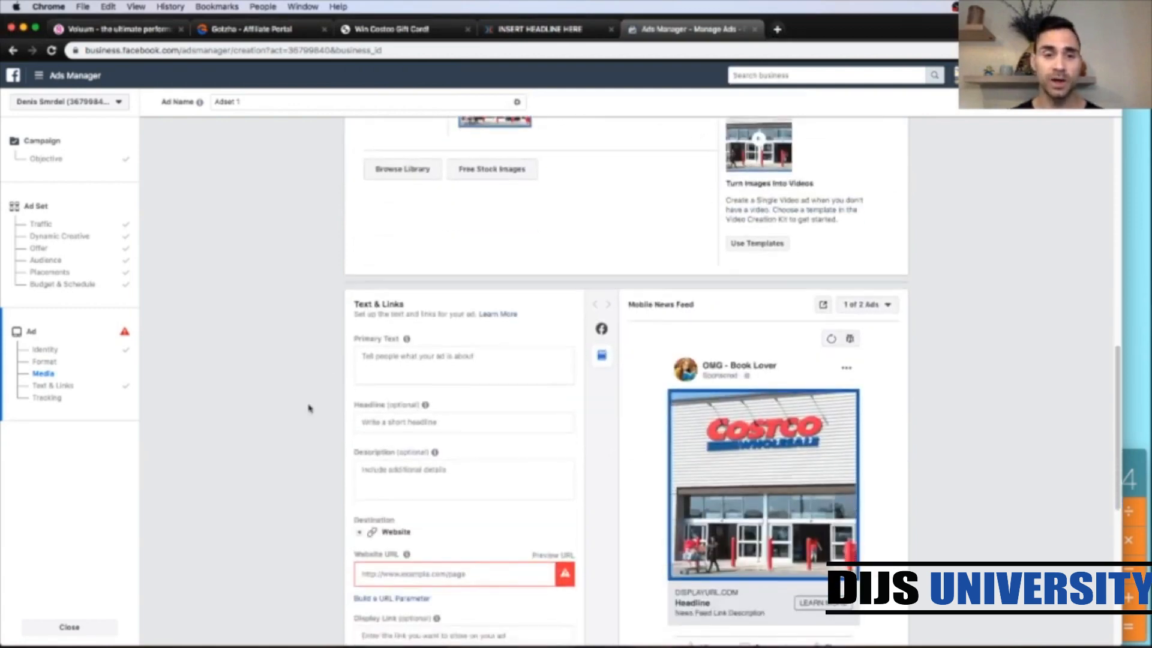
{"action": "scroll", "coordinate": [309, 408], "scroll_direction": "down", "scroll_amount": 1}
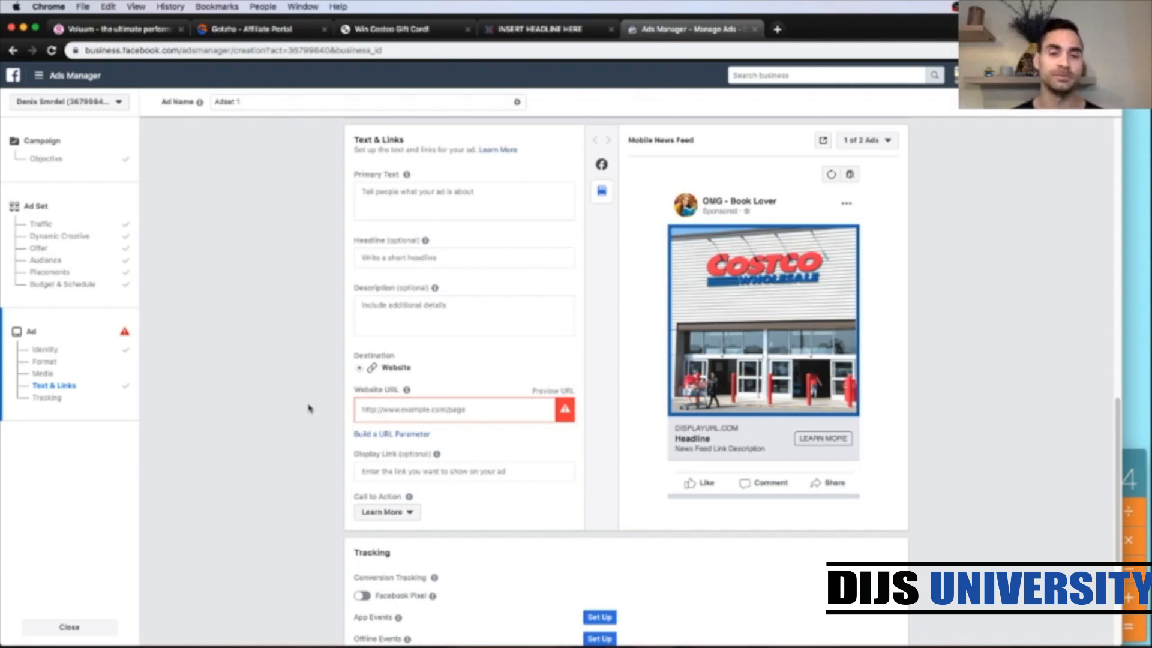
{"action": "left_click", "coordinate": [138, 31]}
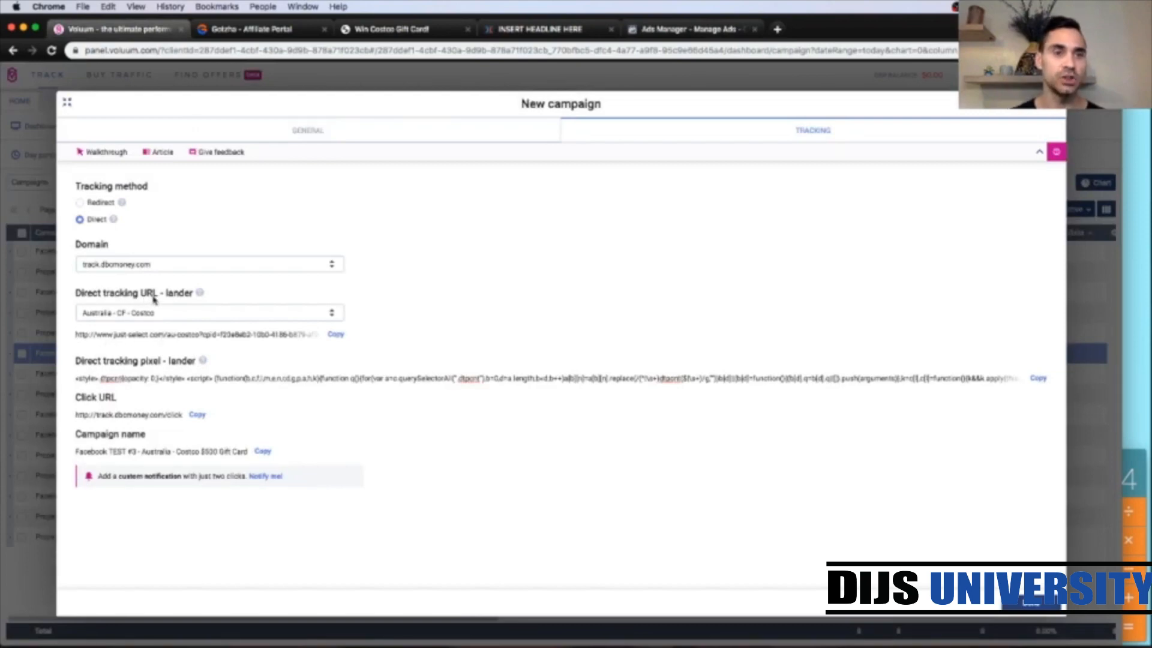
{"action": "left_click", "coordinate": [335, 336]}
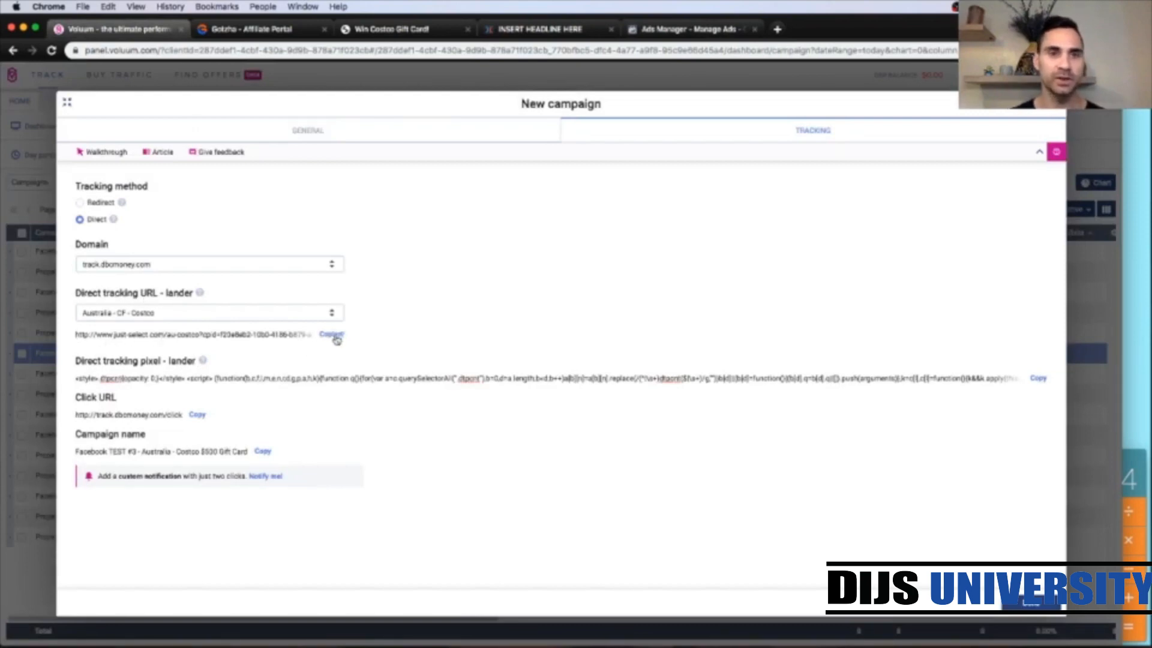
Step: Paste the tracking URL as the ad's website URL
{"action": "left_click", "coordinate": [663, 31]}
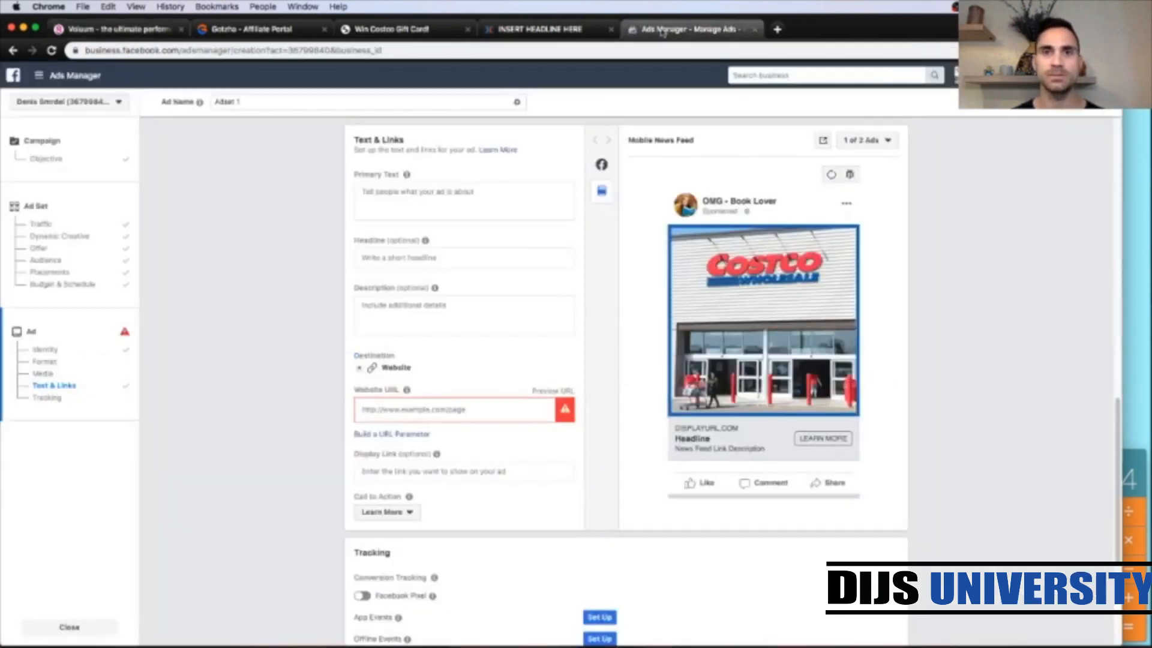
{"action": "left_click", "coordinate": [413, 409]}
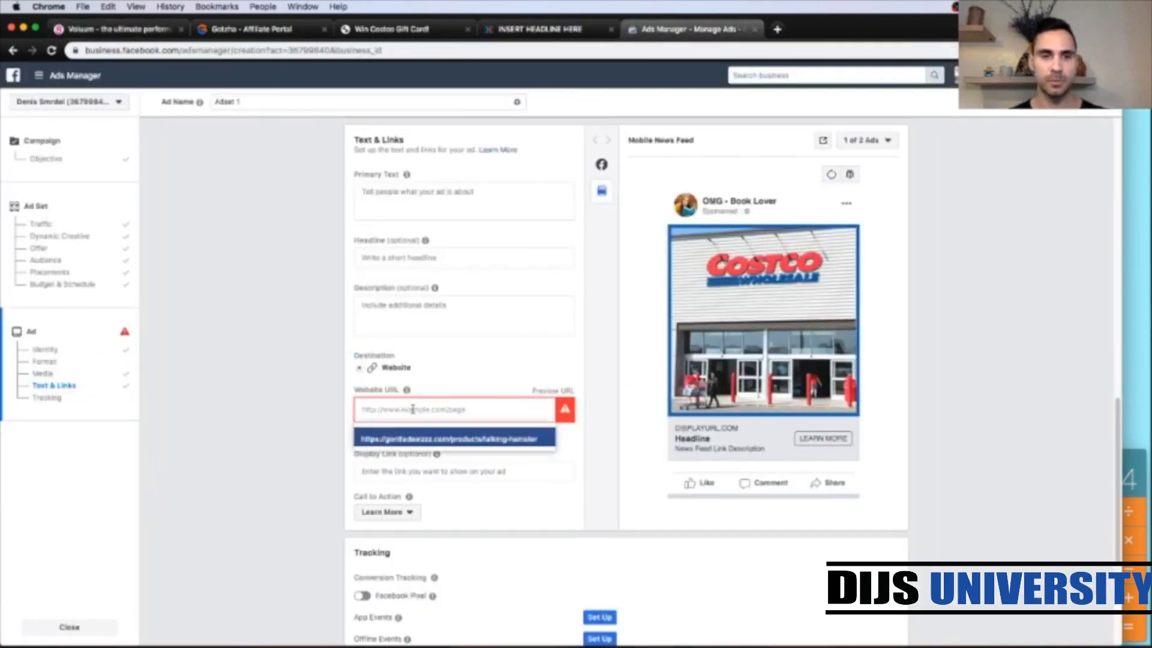
{"action": "key", "text": "super+v"}
{"action": "left_click", "coordinate": [315, 408]}
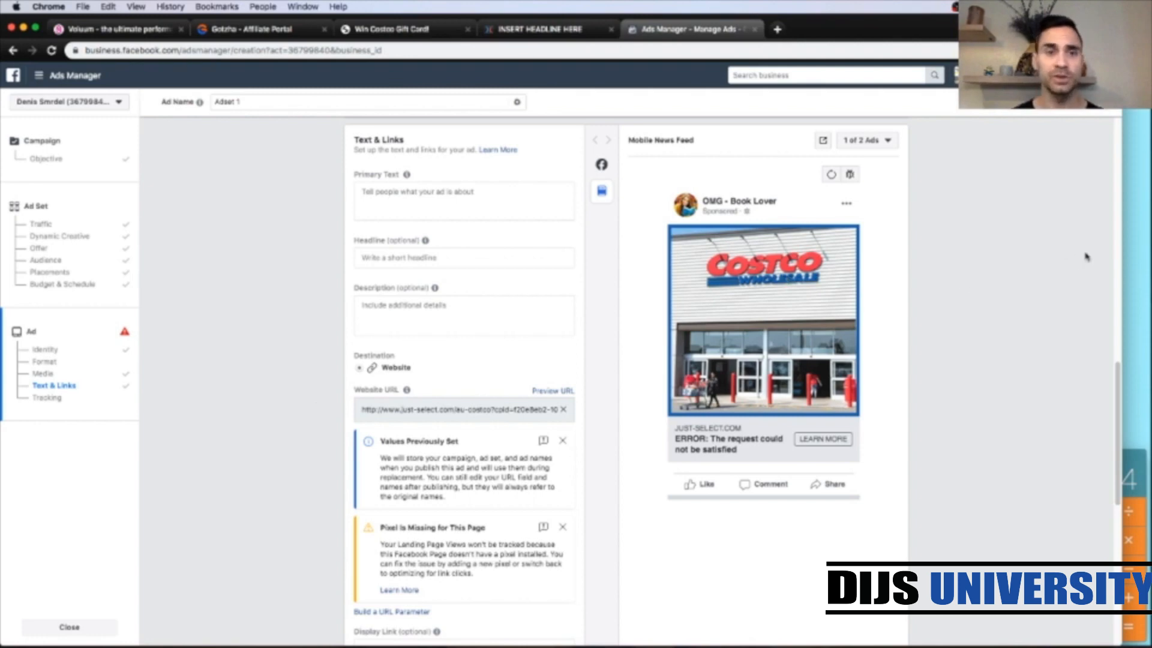
Step: Set the primary text to the ad copy from the notes: Want To Win A $500 COSTCO Gift Card! Click The Button Below To Participate NOW!
{"action": "left_click", "coordinate": [1130, 250]}
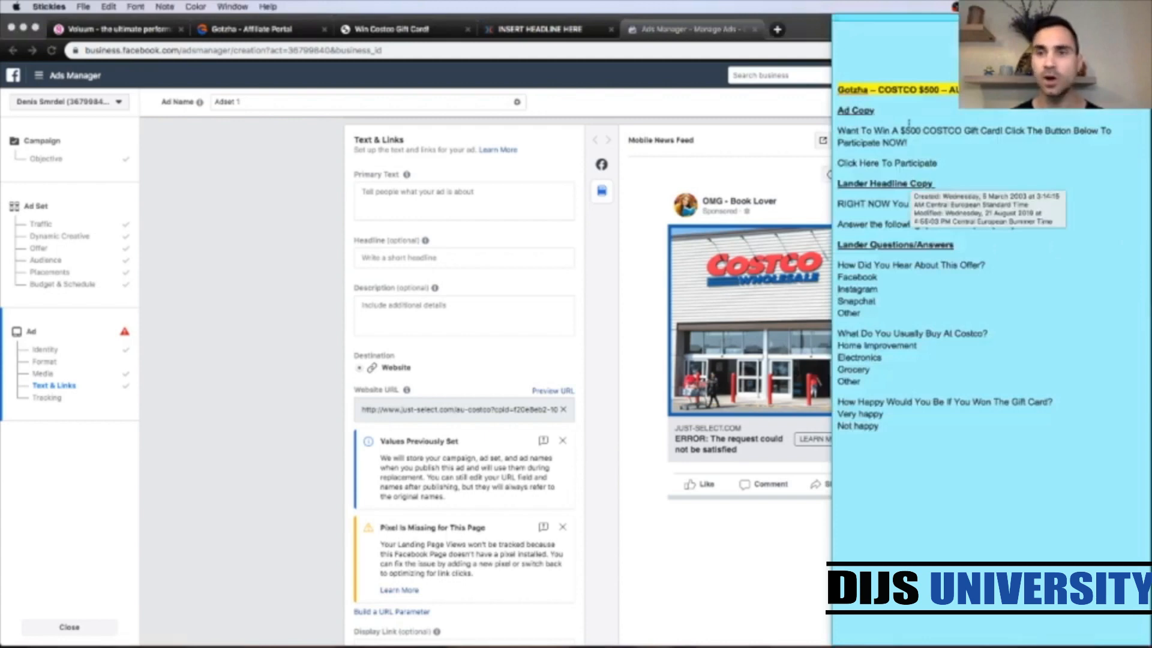
{"action": "left_click_drag", "start_coordinate": [912, 141], "coordinate": [839, 131]}
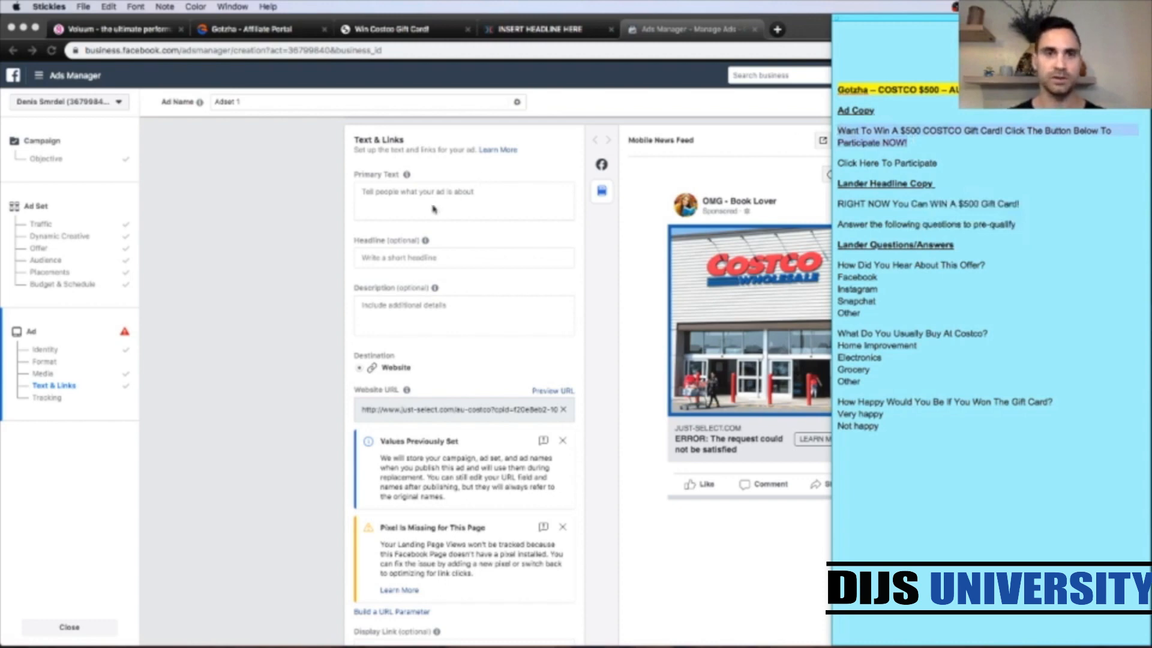
{"action": "left_click", "coordinate": [410, 199]}
{"action": "key", "text": "super+v"}
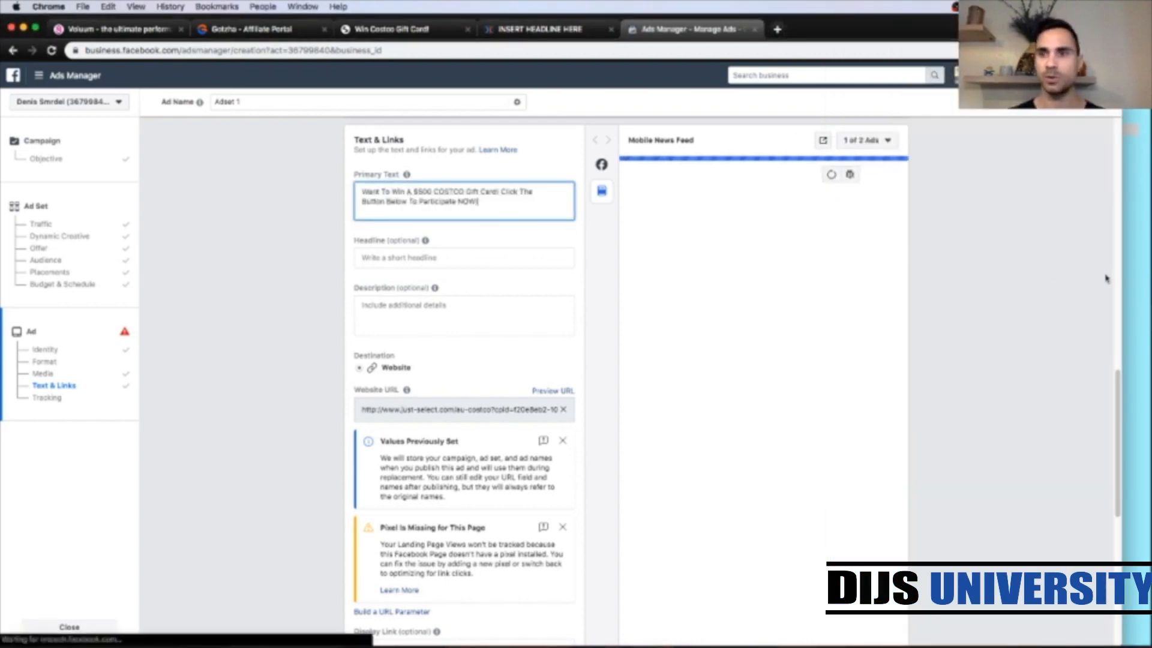
Step: Set the ad headline to Click Here To Participate, copied from the notes
{"action": "left_click", "coordinate": [1133, 288]}
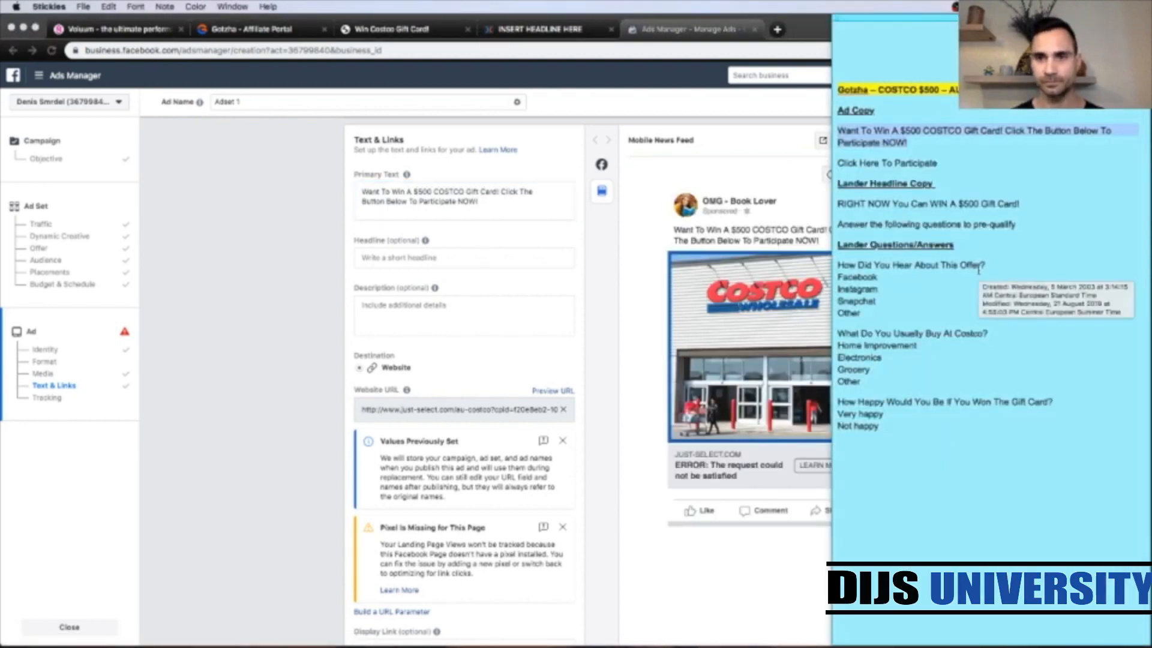
{"action": "triple_click", "coordinate": [912, 163]}
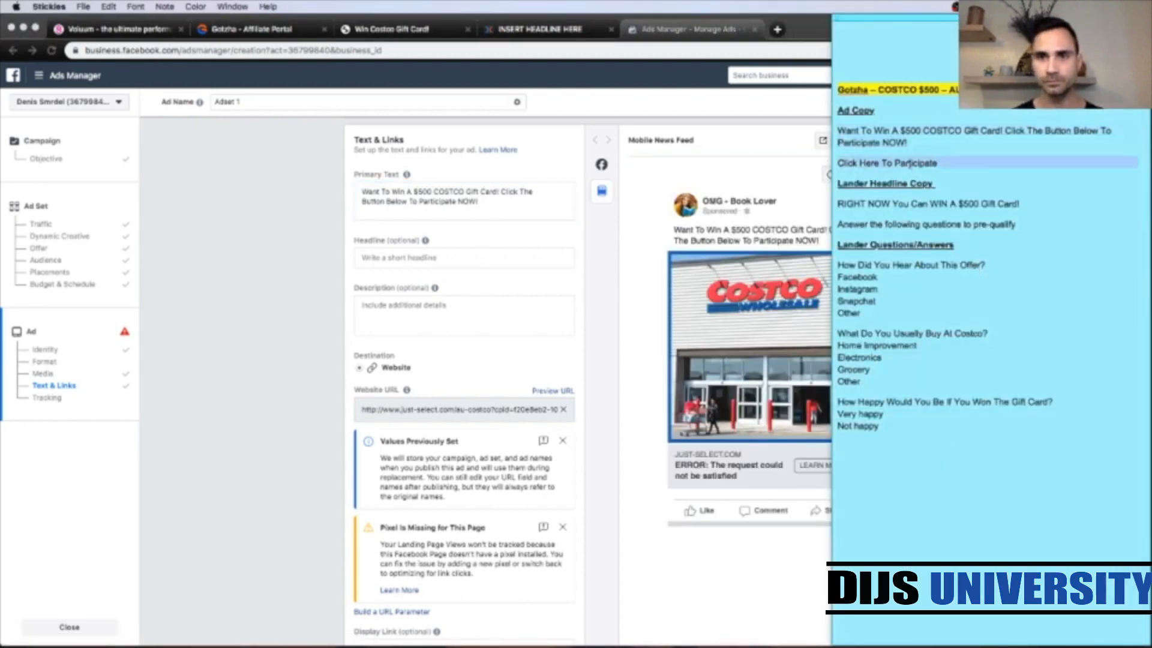
{"action": "left_click", "coordinate": [414, 274]}
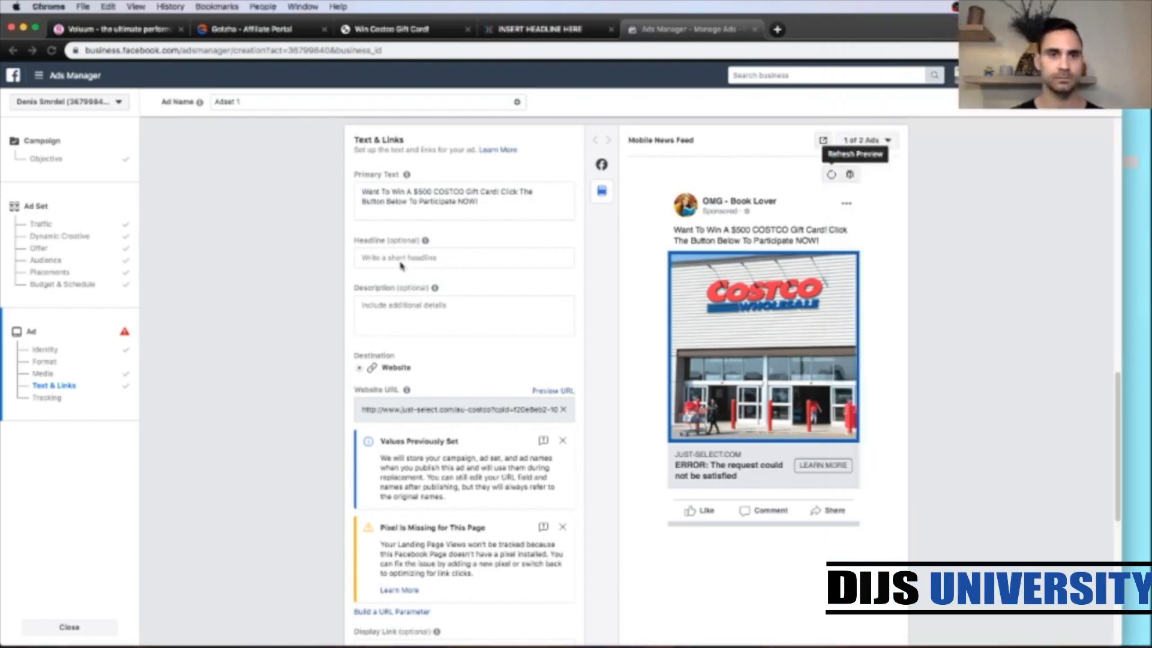
{"action": "left_click", "coordinate": [379, 254]}
{"action": "key", "text": "ctrl+v"}
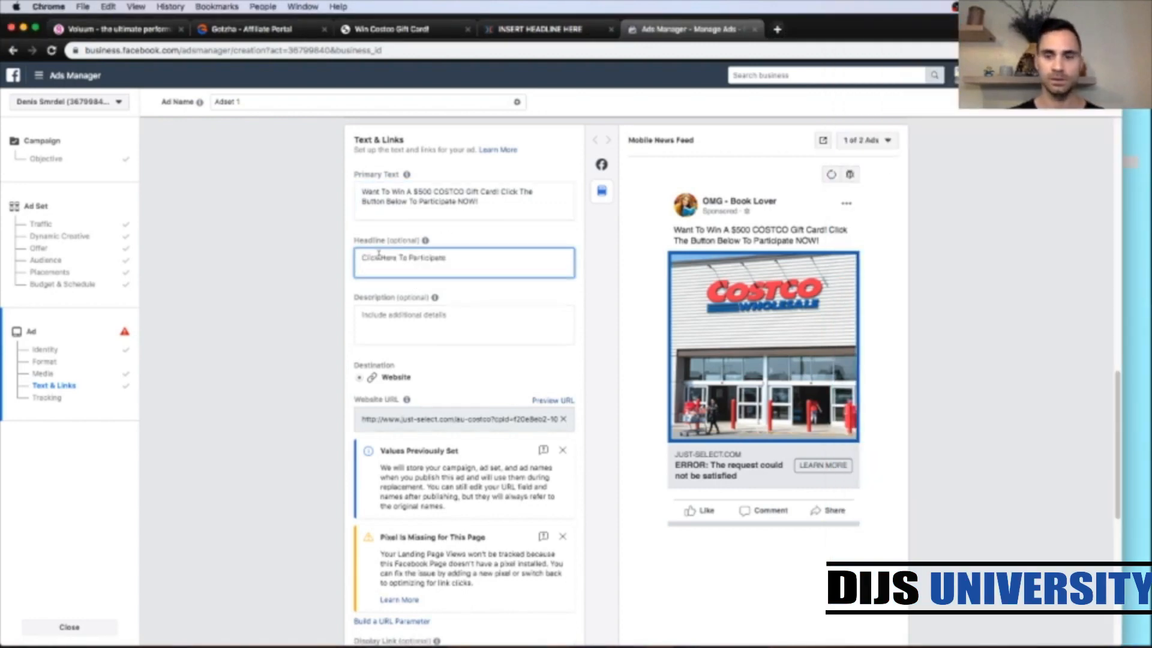
Step: Set the ad's display link to costco.com
{"action": "scroll", "coordinate": [313, 299], "scroll_direction": "down", "scroll_amount": 4}
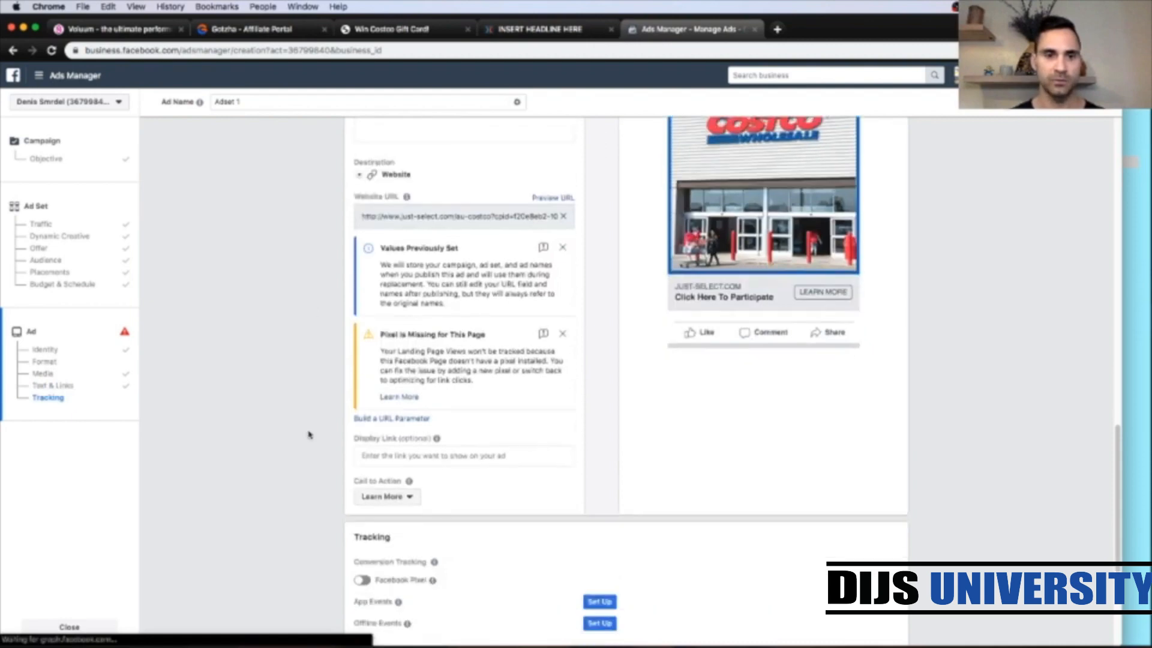
{"action": "left_click", "coordinate": [366, 455]}
{"action": "type", "text": "d"}
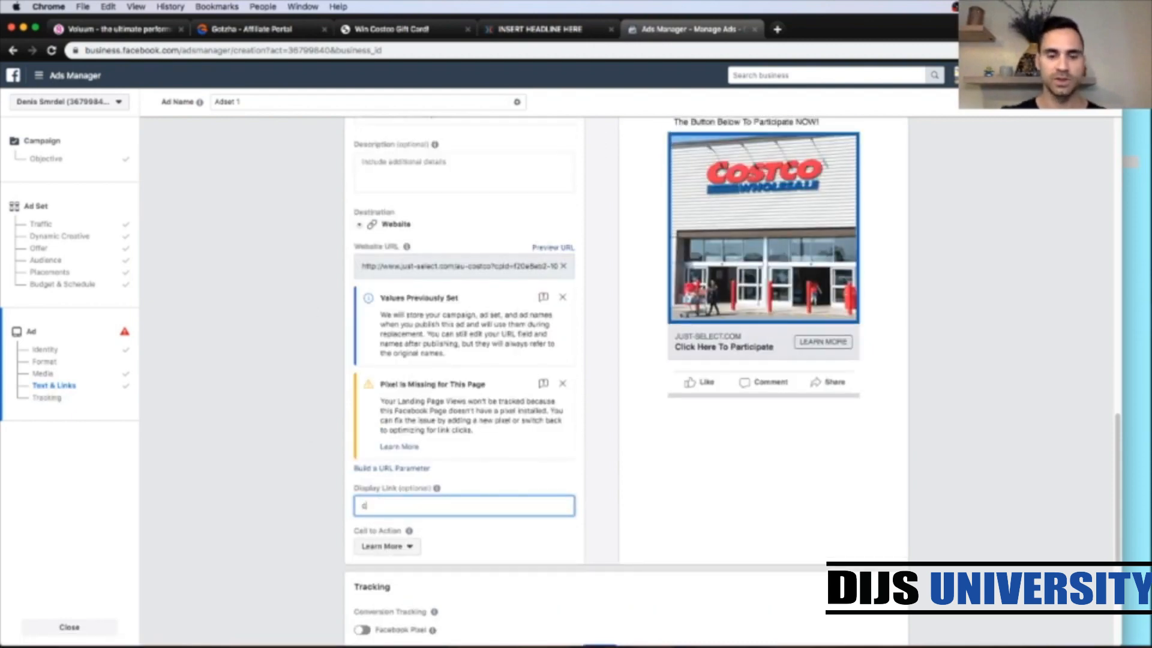
{"action": "type", "text": "ostco.co"}
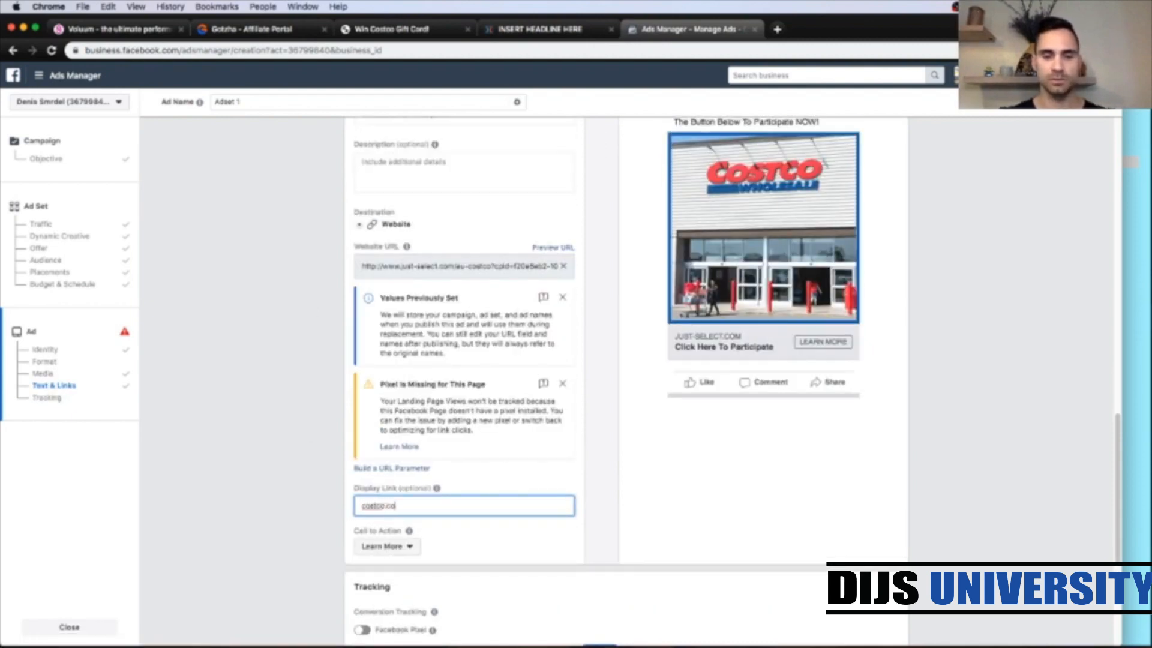
{"action": "type", "text": "m"}
{"action": "scroll", "coordinate": [306, 482], "scroll_direction": "up", "scroll_amount": 8}
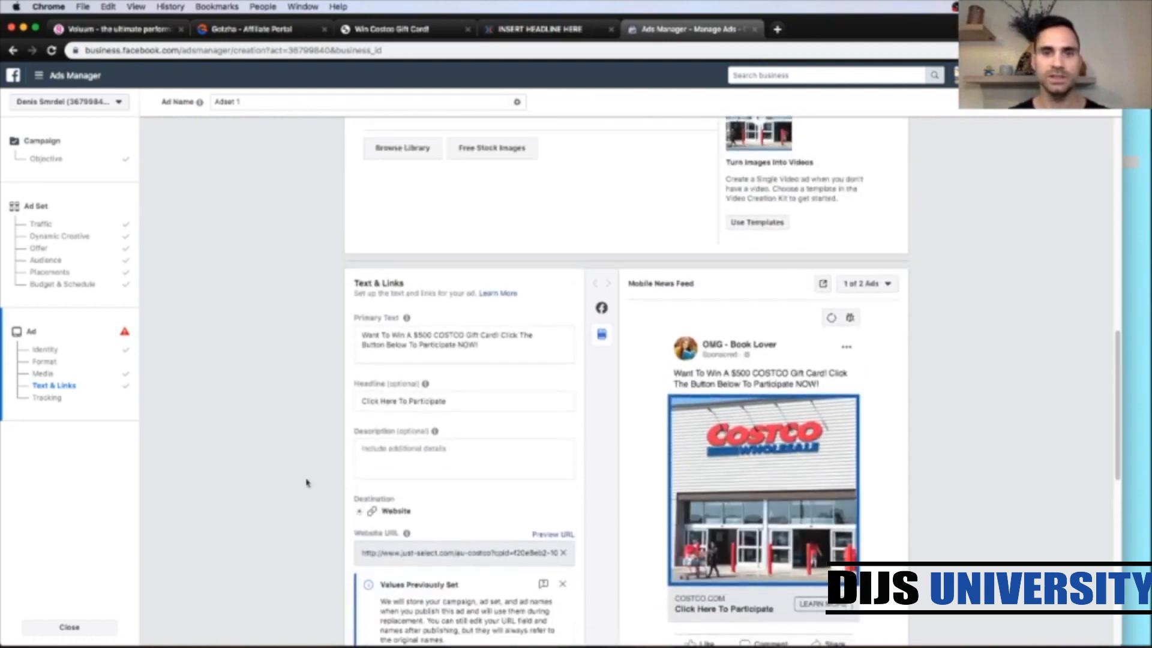
{"action": "scroll", "coordinate": [306, 482], "scroll_direction": "down", "scroll_amount": 5}
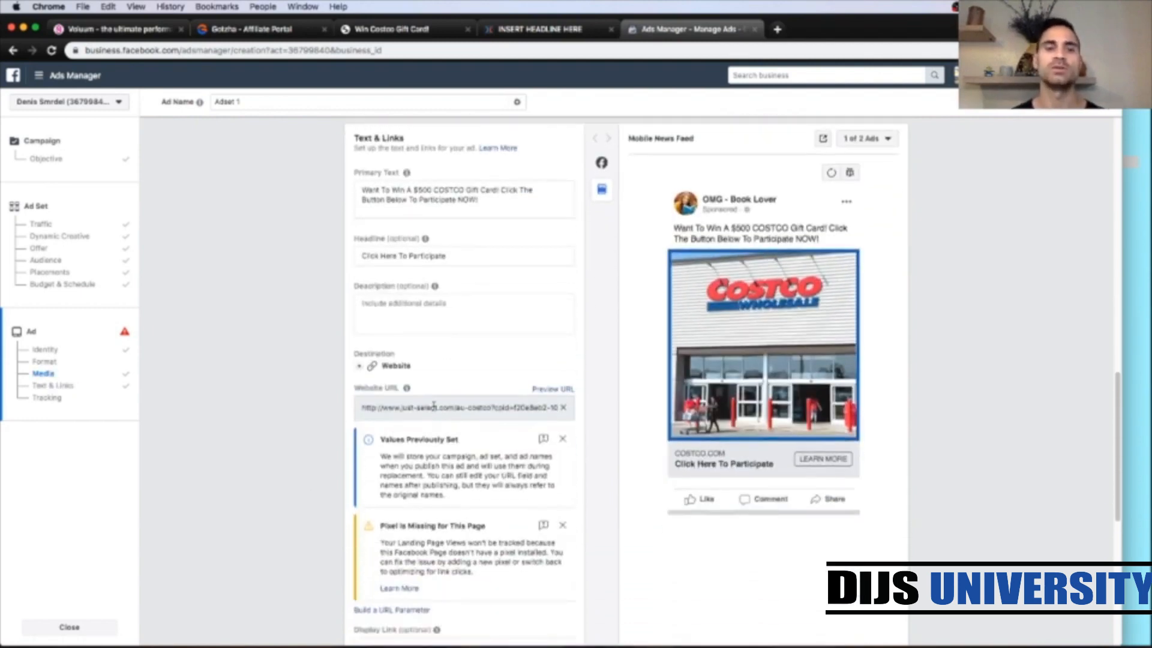
Step: Close the Voluum campaign dialog and open the Gotzha TEST #1 - Australia - Costco $500 Gift Card offer for editing
{"action": "left_click", "coordinate": [142, 33]}
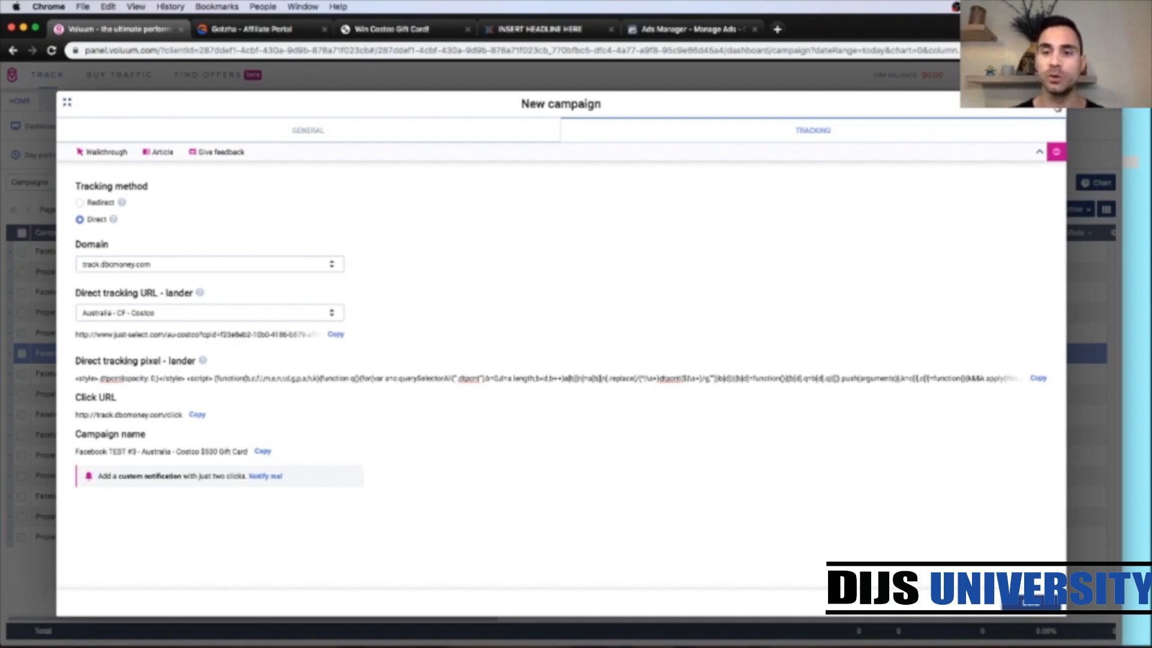
{"action": "left_click", "coordinate": [1057, 108]}
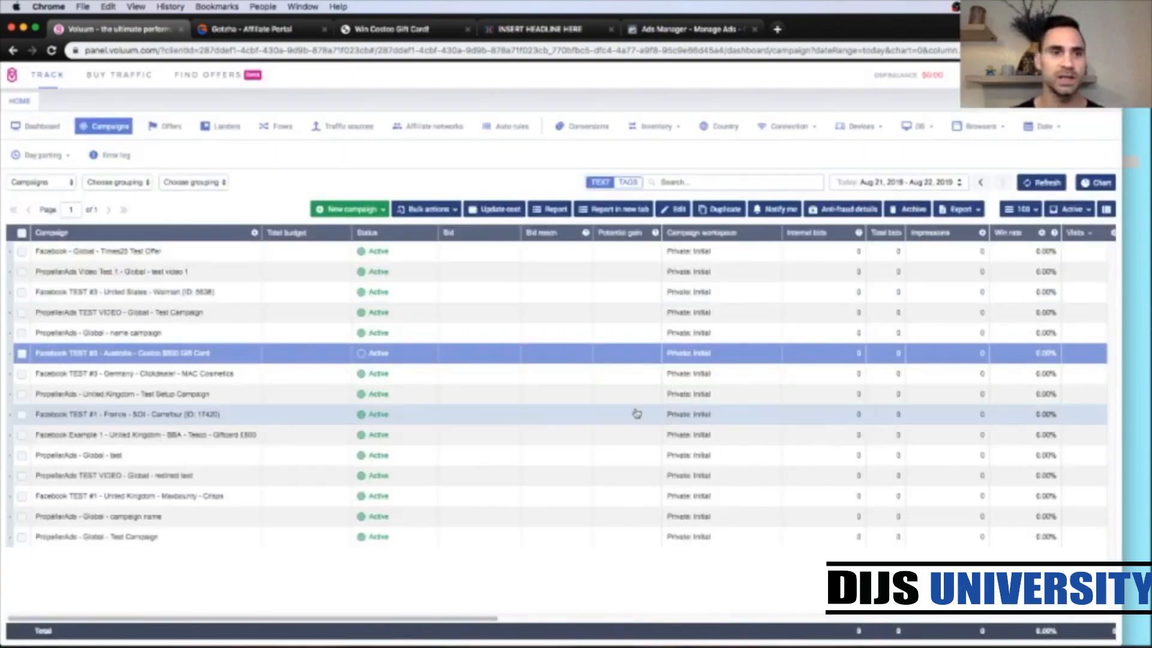
{"action": "left_click", "coordinate": [170, 129]}
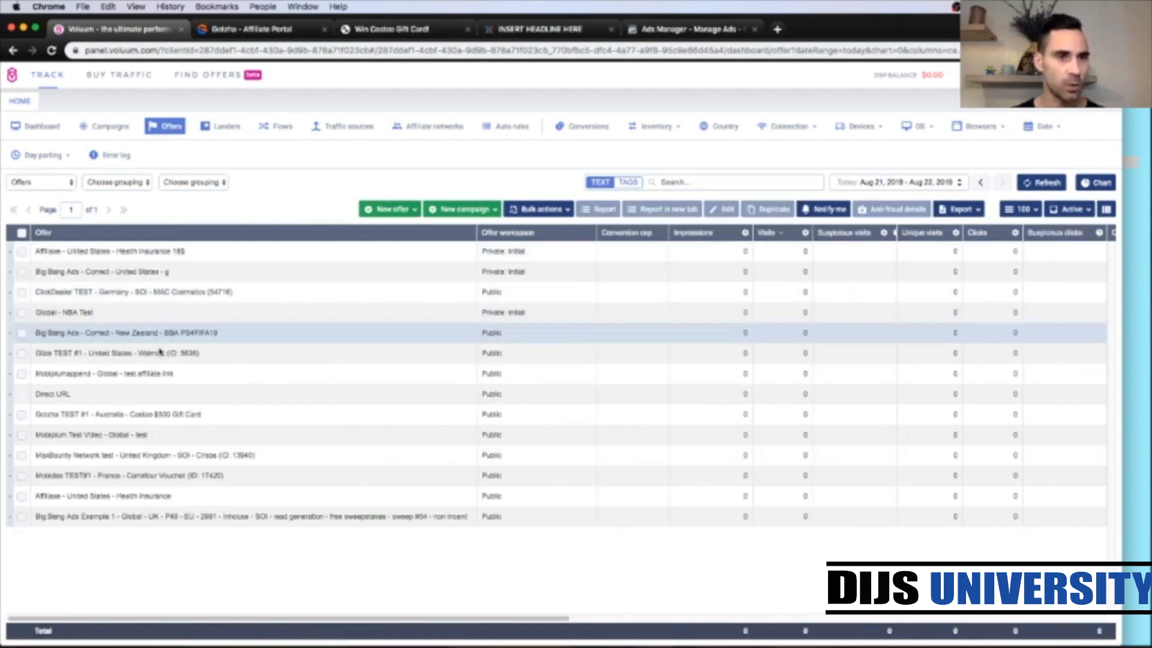
{"action": "left_click", "coordinate": [132, 415]}
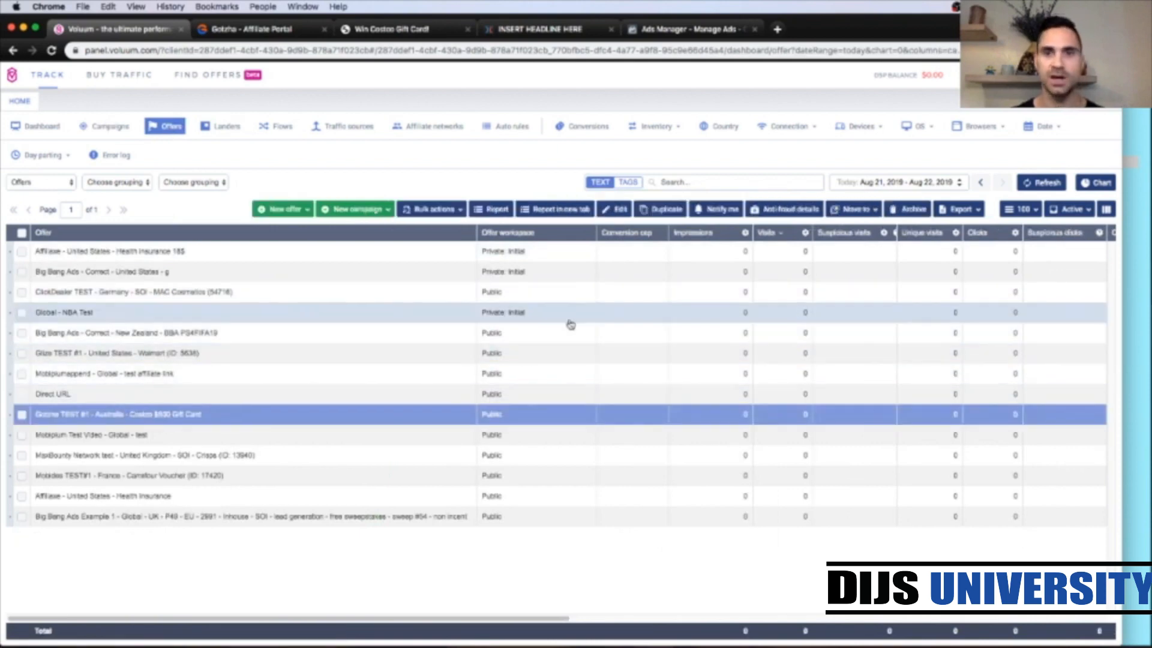
{"action": "left_click", "coordinate": [621, 208]}
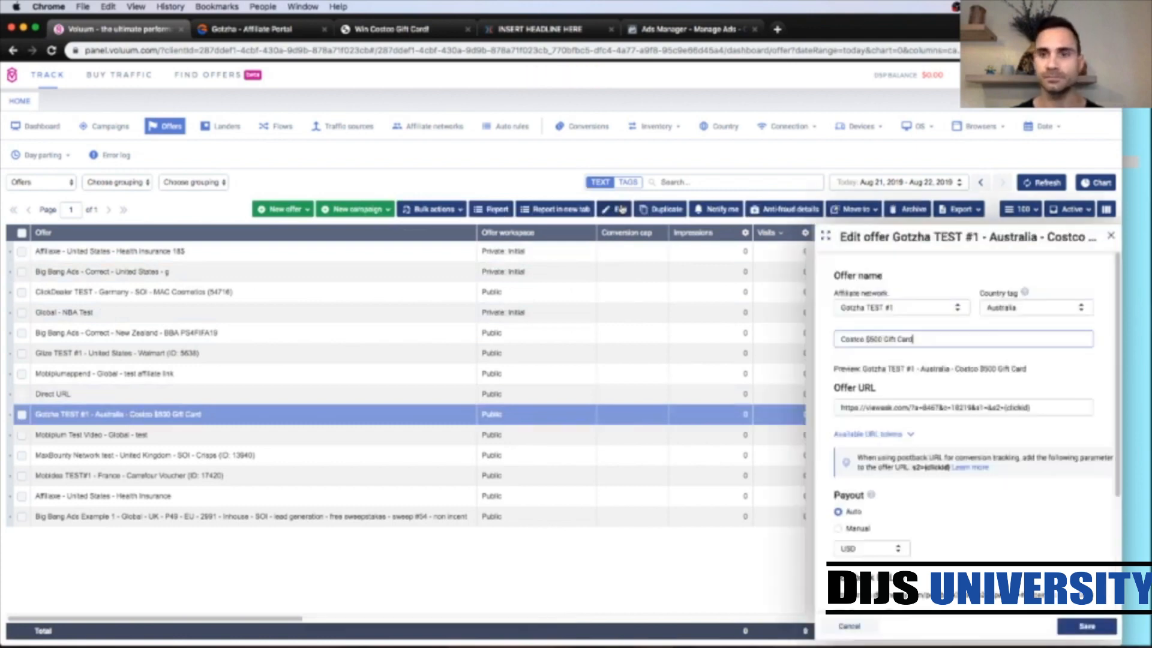
Step: Copy the offer's postback URL
{"action": "scroll", "coordinate": [1033, 511], "scroll_direction": "down", "scroll_amount": 2}
{"action": "scroll", "coordinate": [1032, 511], "scroll_direction": "down", "scroll_amount": 1}
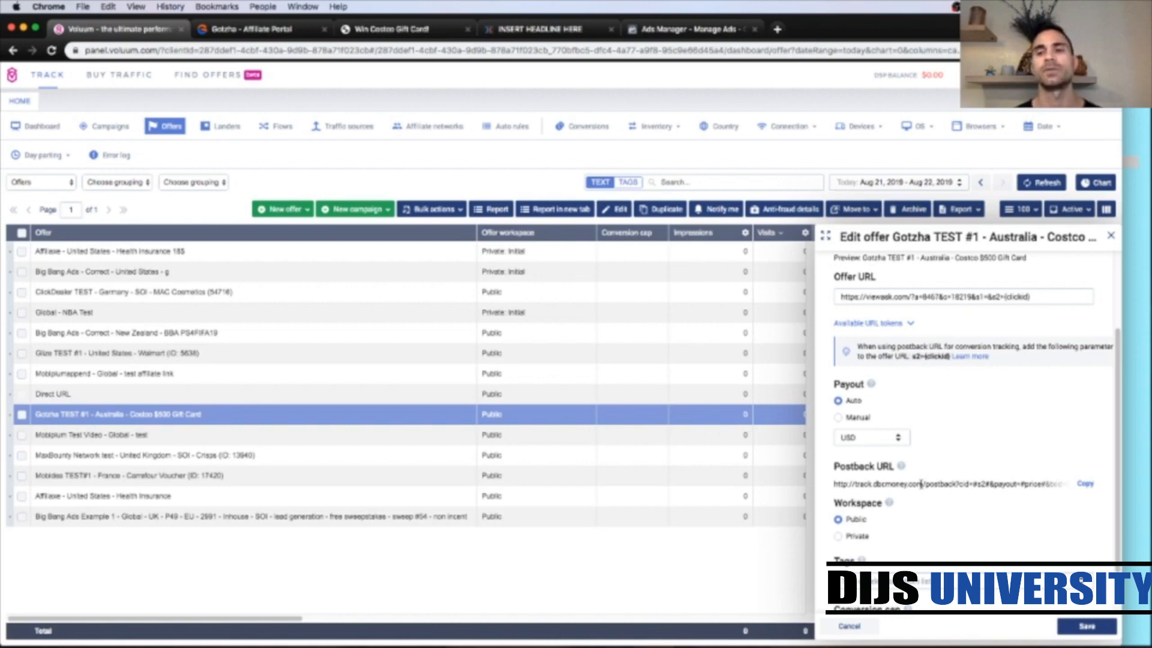
{"action": "left_click", "coordinate": [1084, 488]}
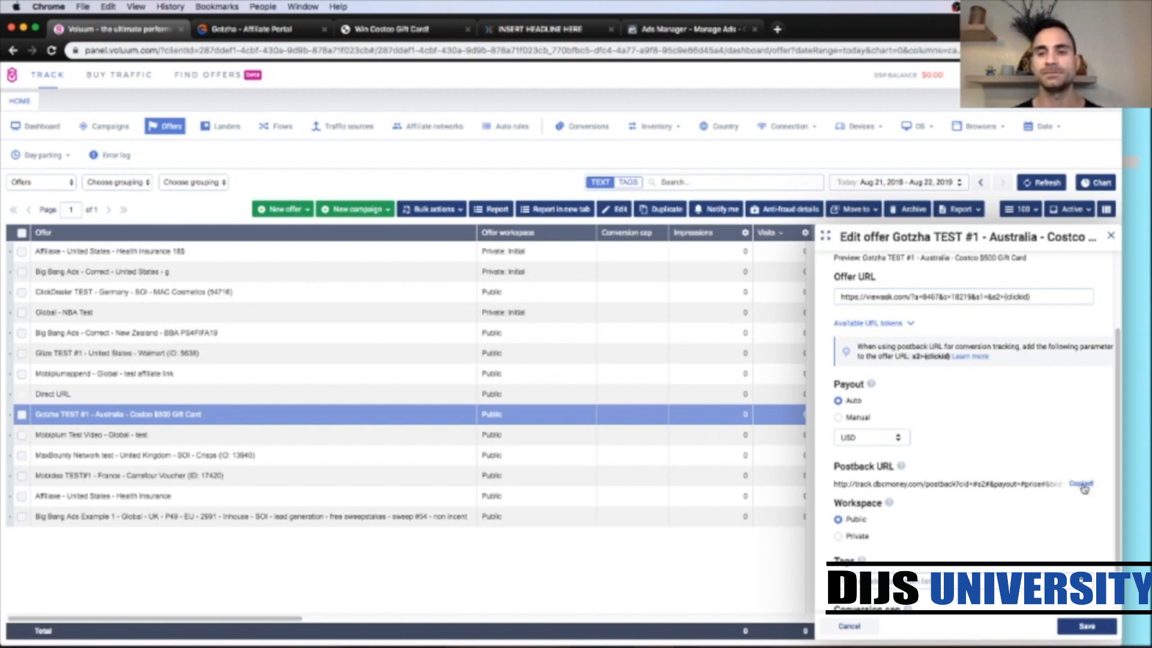
Step: Open the Testing & Tracking tab of the Costco offer in the Gotzha affiliate portal
{"action": "left_click", "coordinate": [243, 29]}
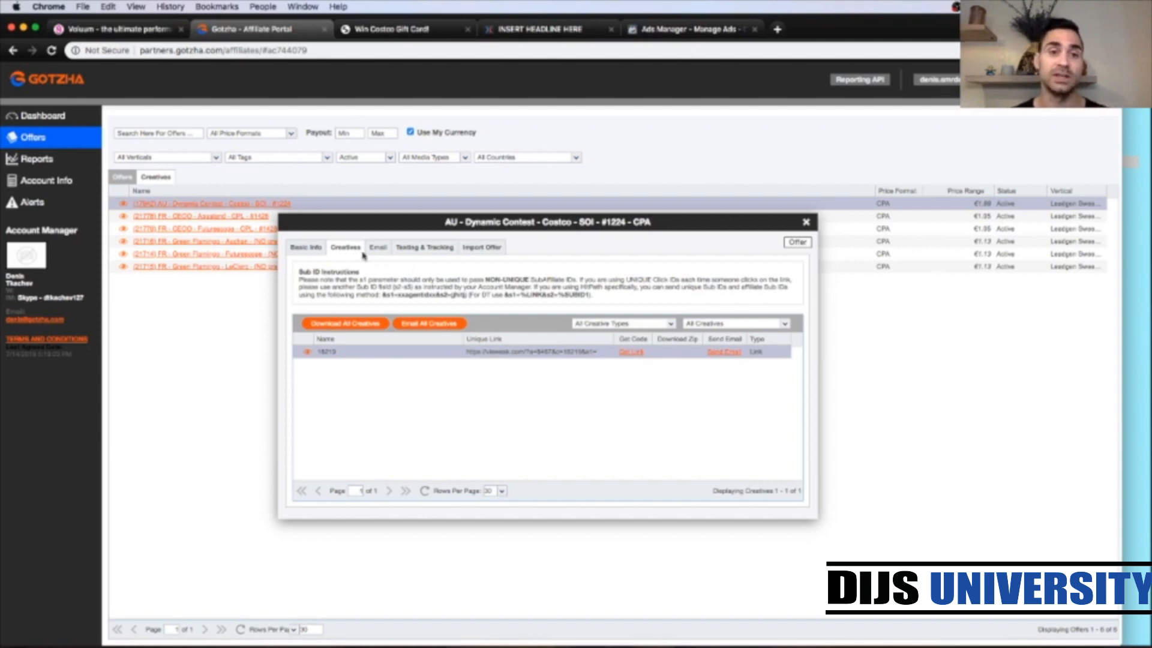
{"action": "left_click", "coordinate": [418, 249]}
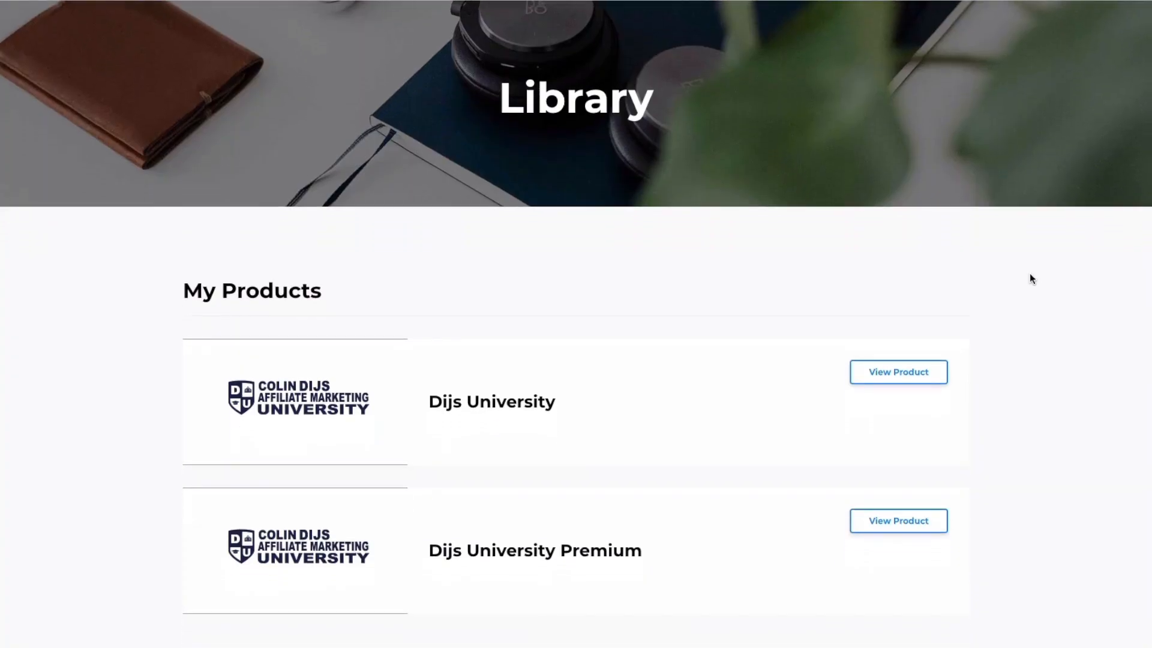
{"action": "scroll", "coordinate": [1031, 275], "scroll_direction": "down", "scroll_amount": 2}
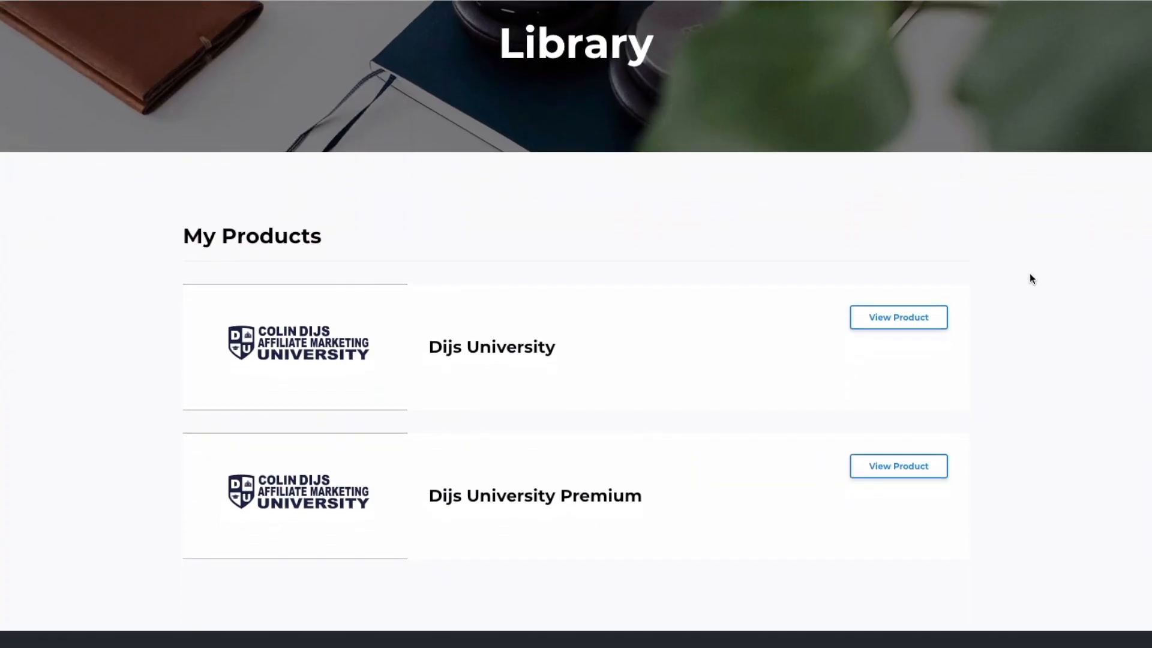
Step: Open the Dijs University Premium course from the library and browse the Intro to CPA Marketing Course lessons and menus
{"action": "left_click", "coordinate": [896, 467]}
{"action": "scroll", "coordinate": [995, 273], "scroll_direction": "down", "scroll_amount": 3}
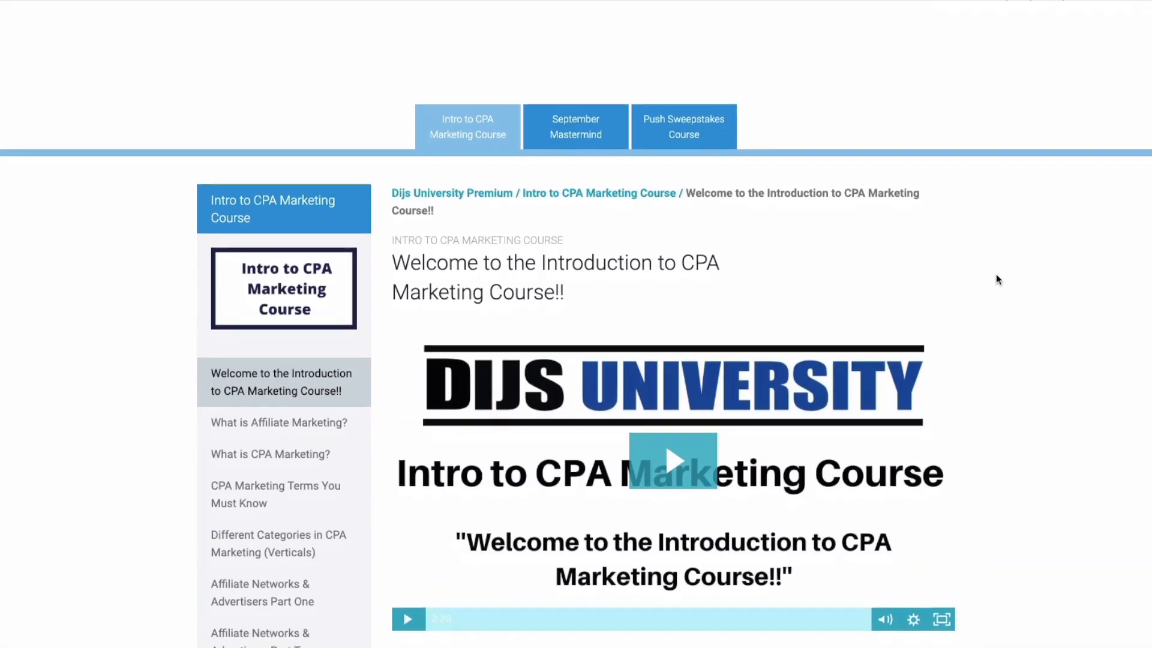
{"action": "scroll", "coordinate": [996, 275], "scroll_direction": "down", "scroll_amount": 3}
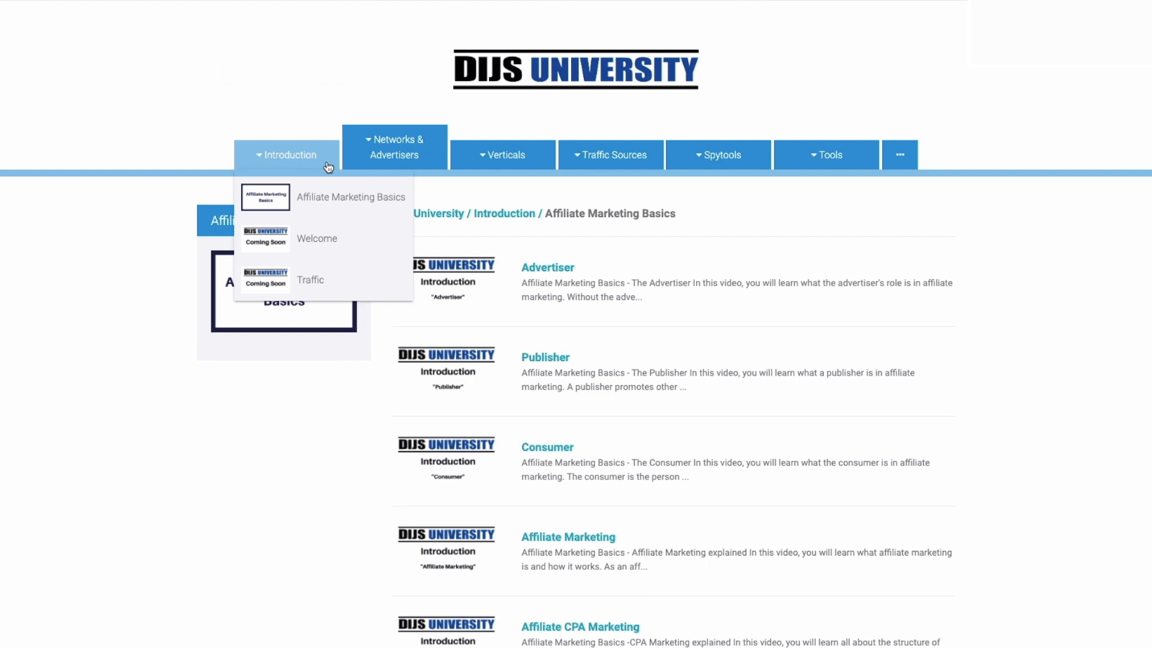
{"action": "mouse_move", "coordinate": [373, 167]}
{"action": "mouse_move", "coordinate": [481, 165]}
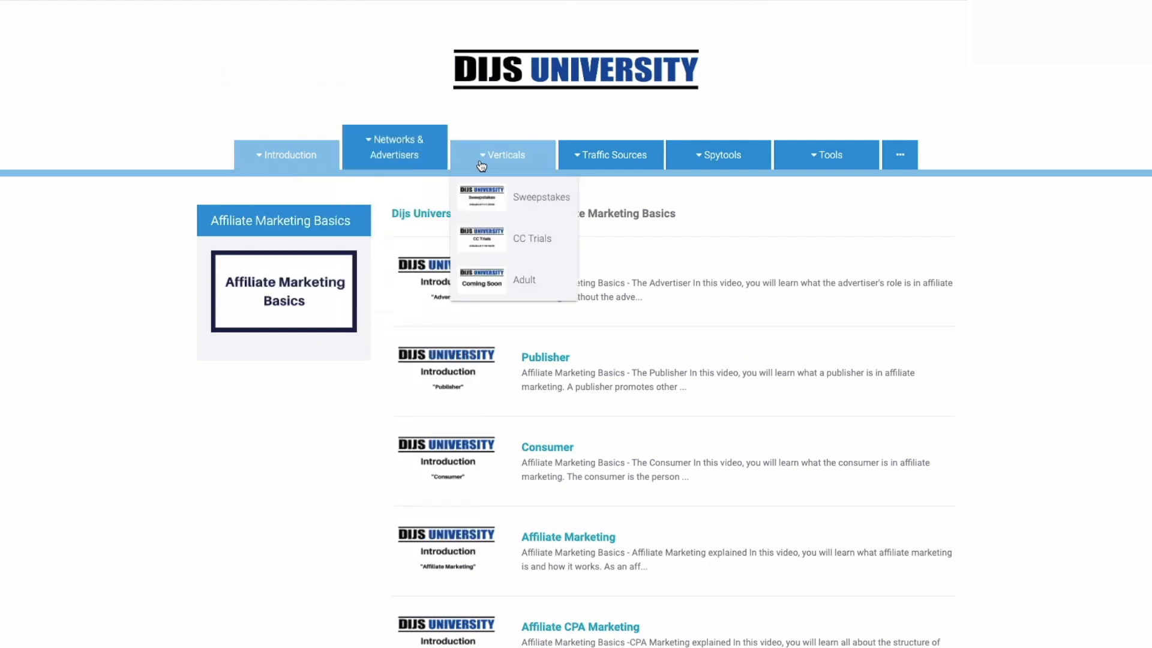
Step: Browse the Facebook traffic source lessons and view the Creating a Business Manager video
{"action": "mouse_move", "coordinate": [600, 167]}
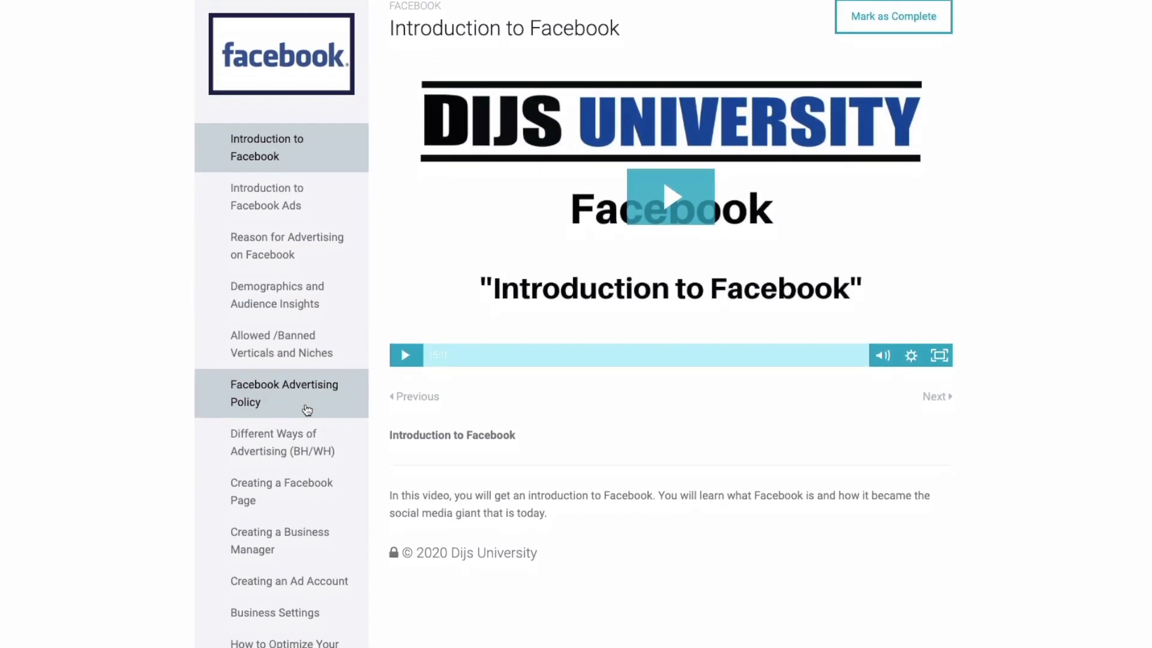
{"action": "scroll", "coordinate": [307, 410], "scroll_direction": "down", "scroll_amount": 2}
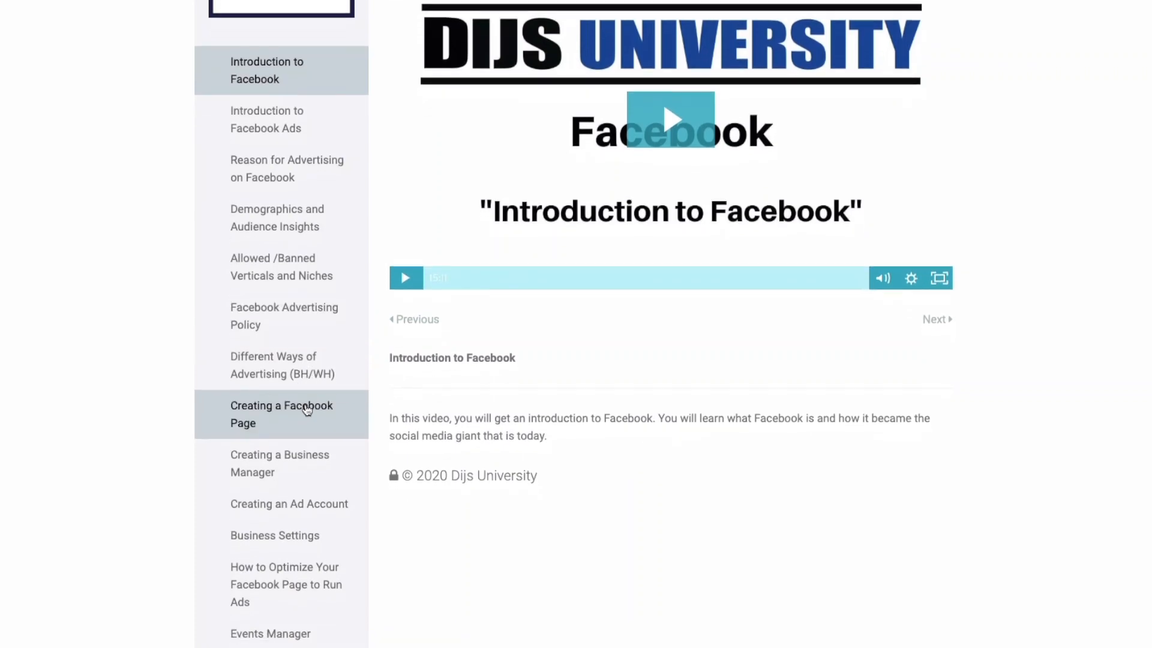
{"action": "scroll", "coordinate": [306, 410], "scroll_direction": "down", "scroll_amount": 4}
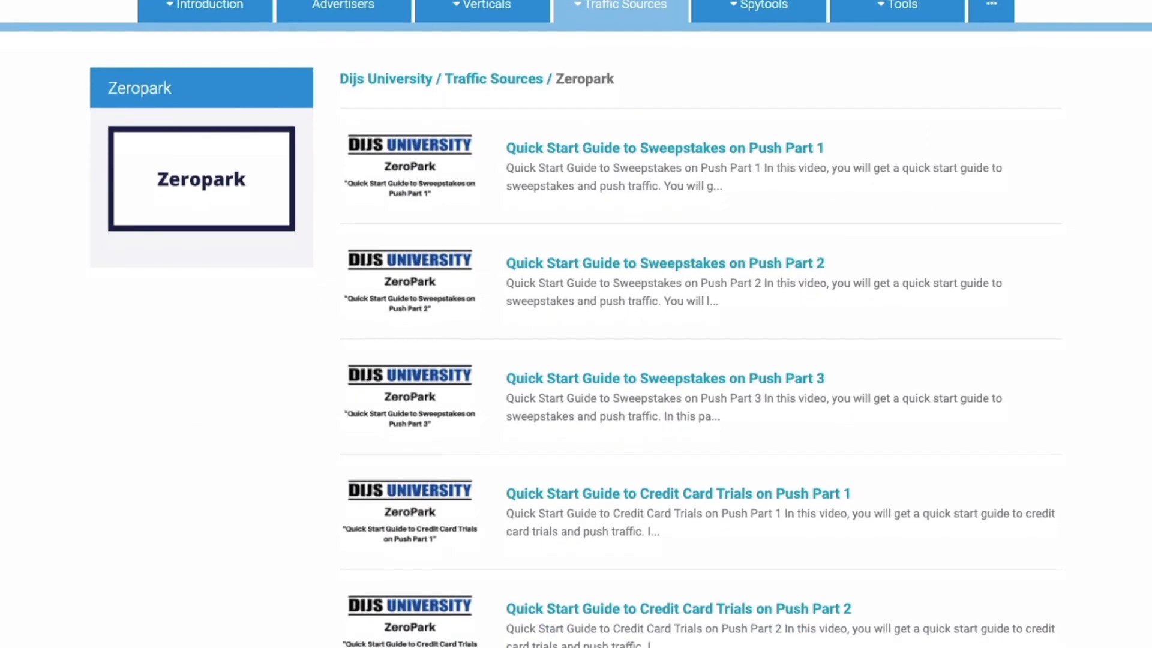
{"action": "scroll", "coordinate": [575, 324], "scroll_direction": "down", "scroll_amount": 4}
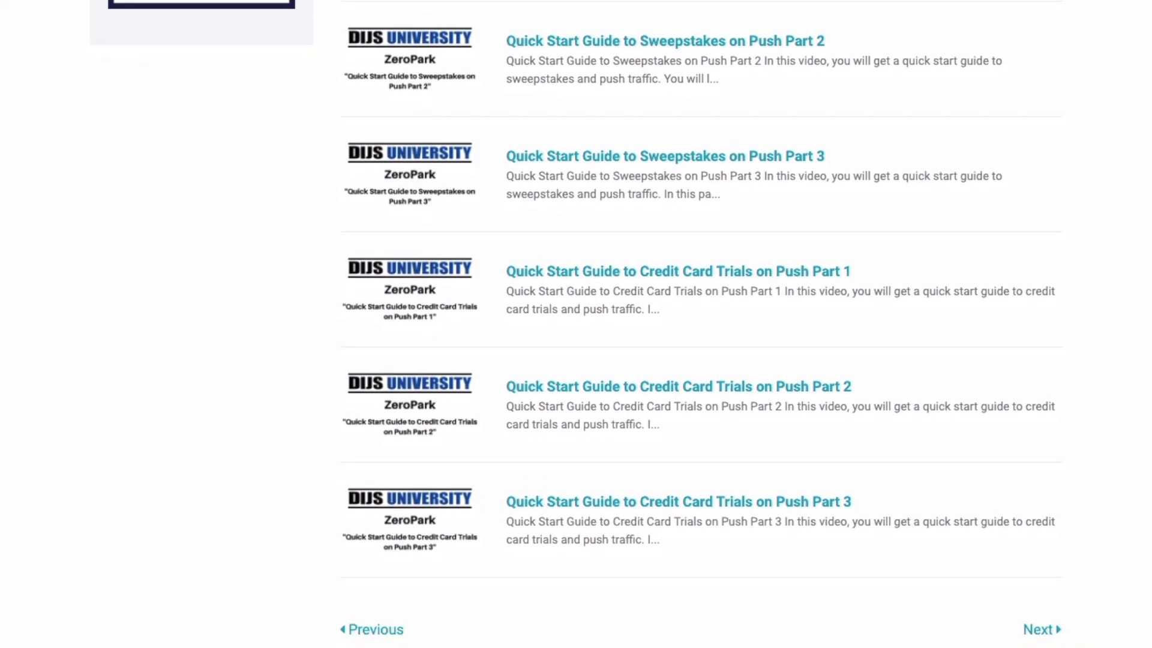
{"action": "scroll", "coordinate": [576, 324], "scroll_direction": "up", "scroll_amount": 4}
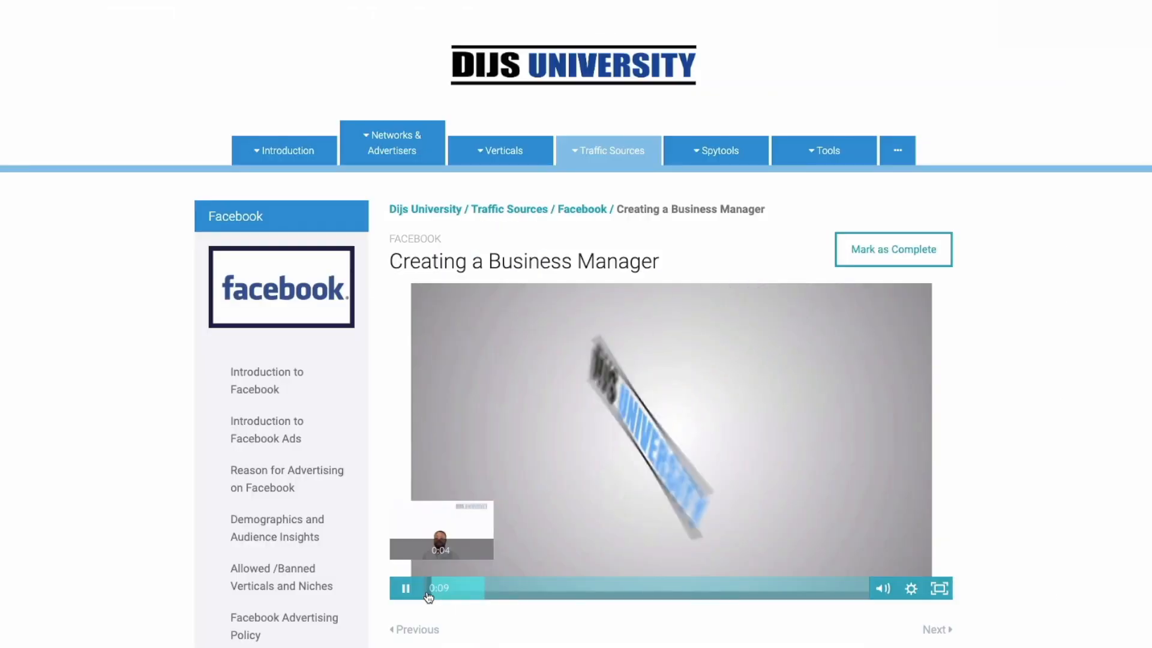